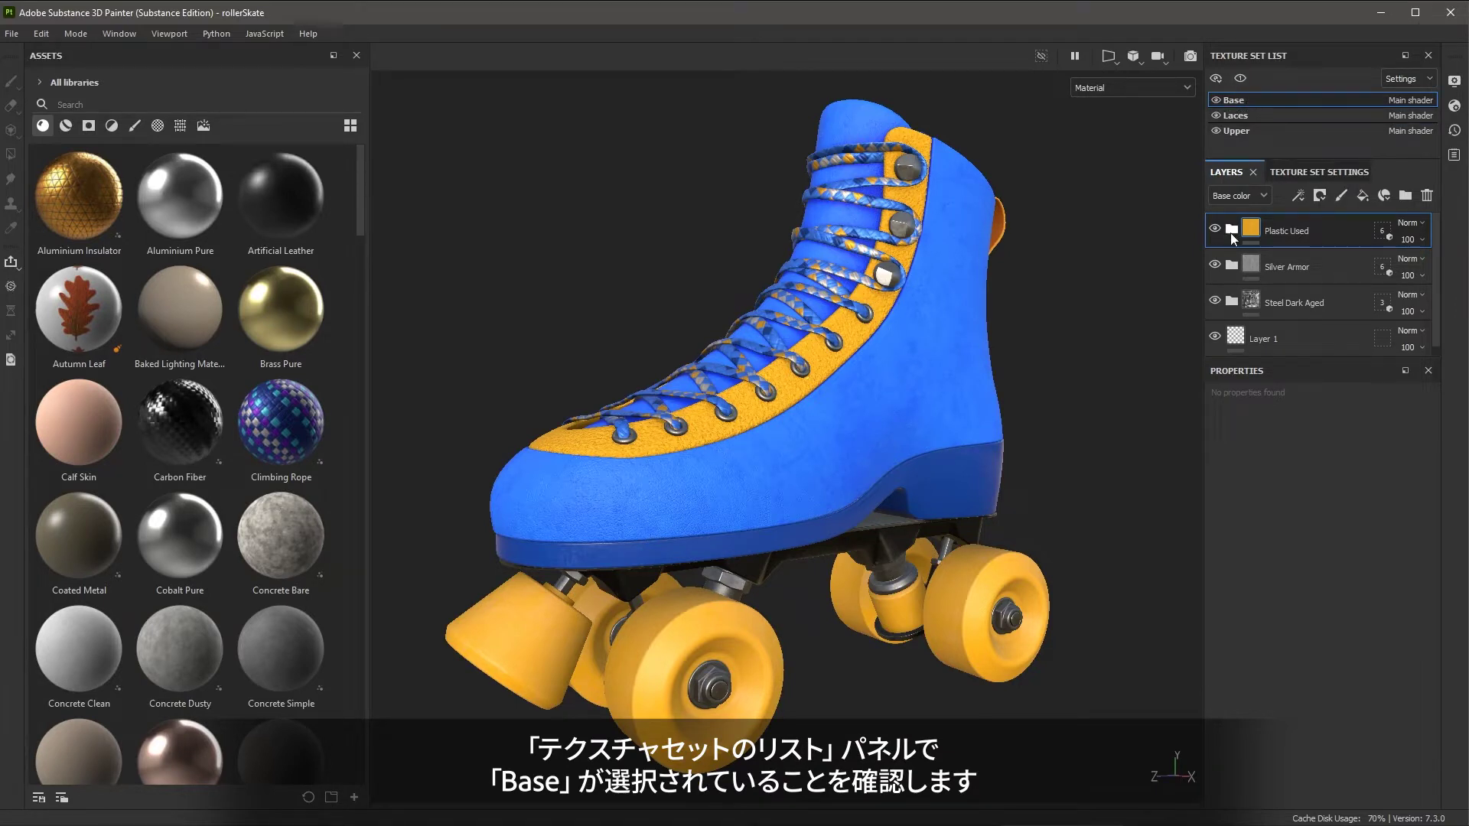
Step: Add a new paint layer at the top of the Base texture set's layer stack and rename it "Dirt"
left_click_drag(1292, 356, 1287, 447)
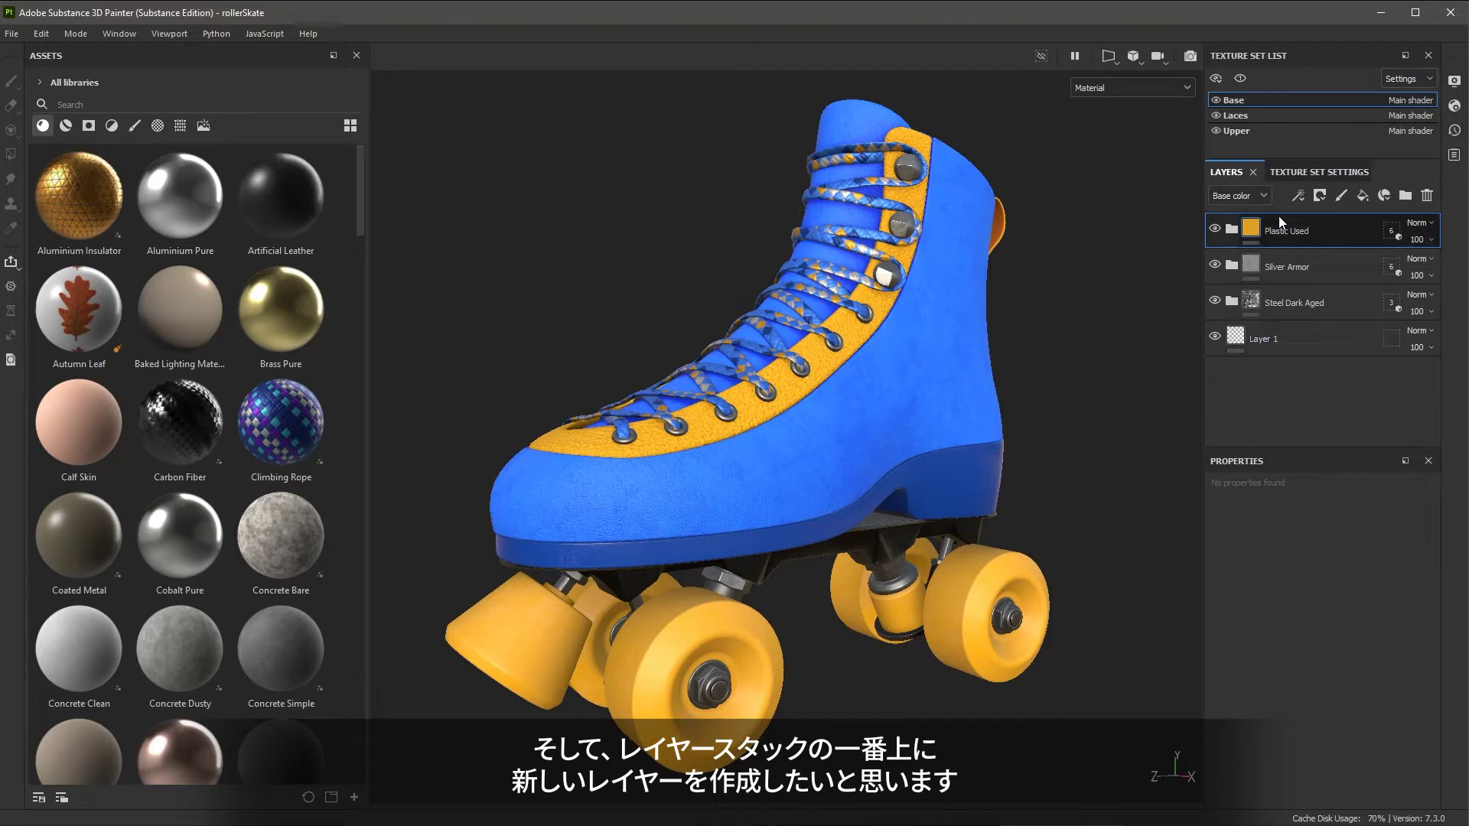
left_click(1341, 196)
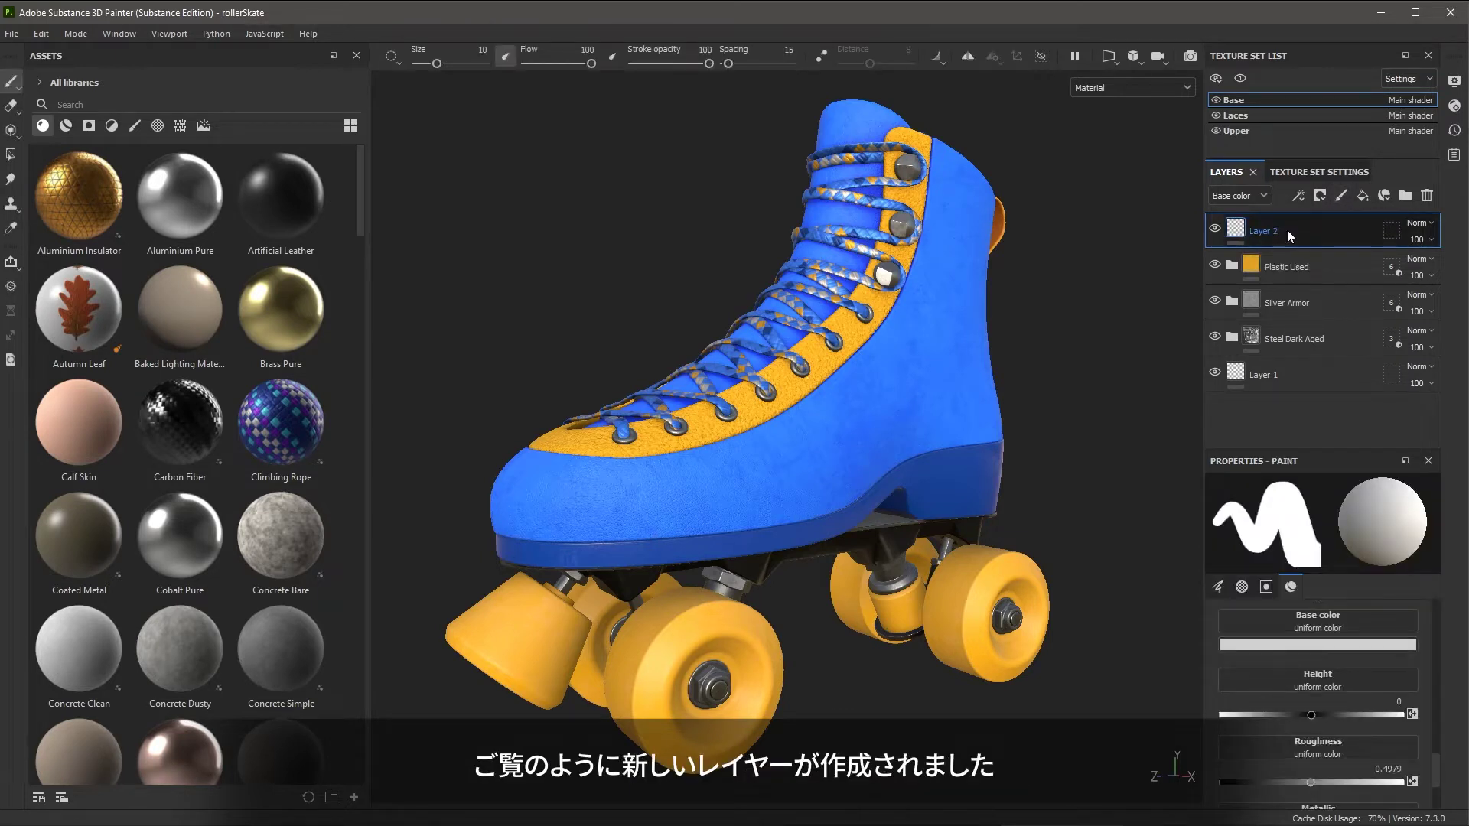
double_click(1258, 231)
type("Dirt")
key("Return")
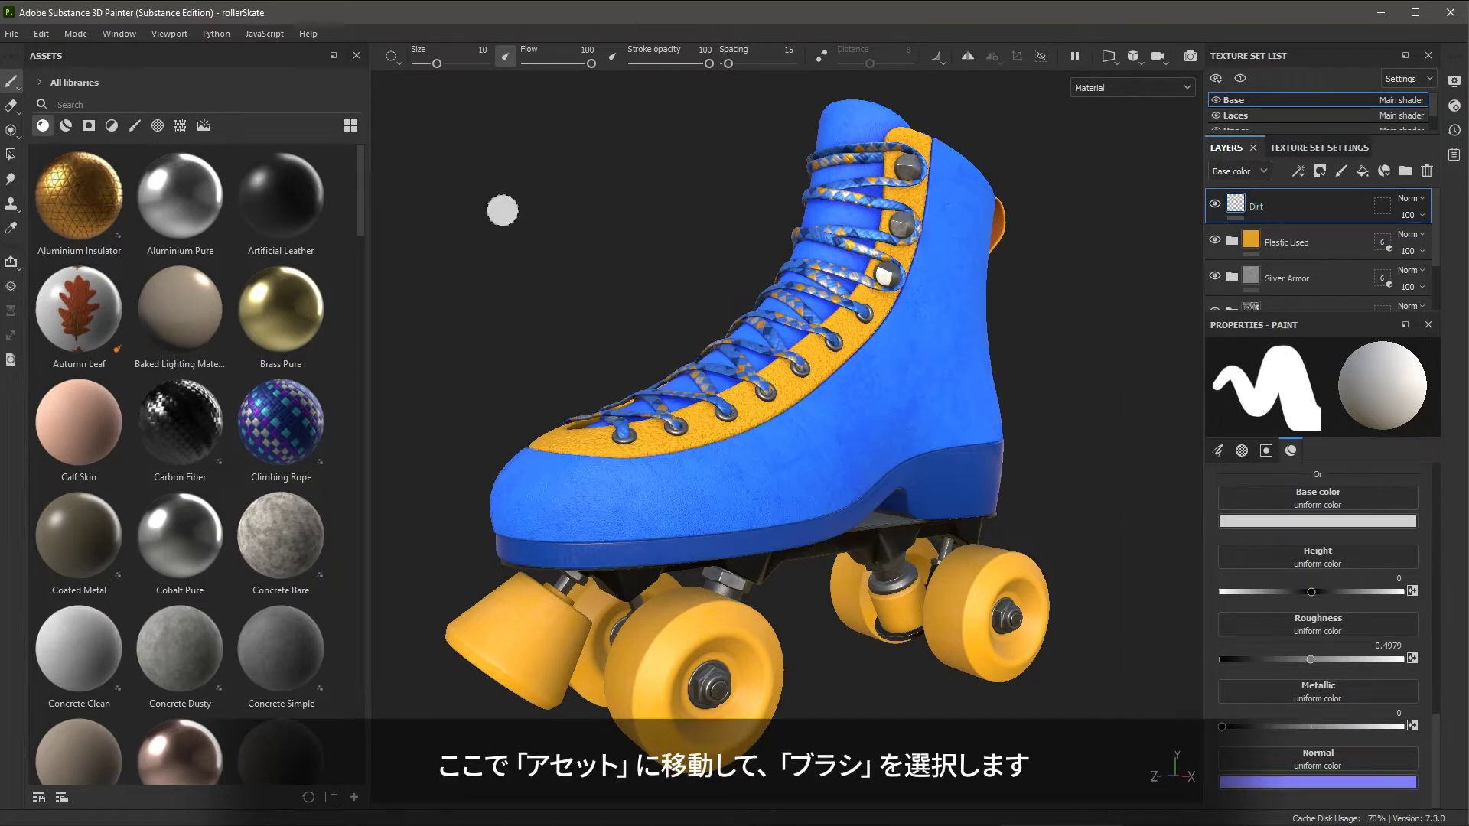
Step: Show only the brush assets, look through the available brushes and filter them by "dirt"
left_click(134, 126)
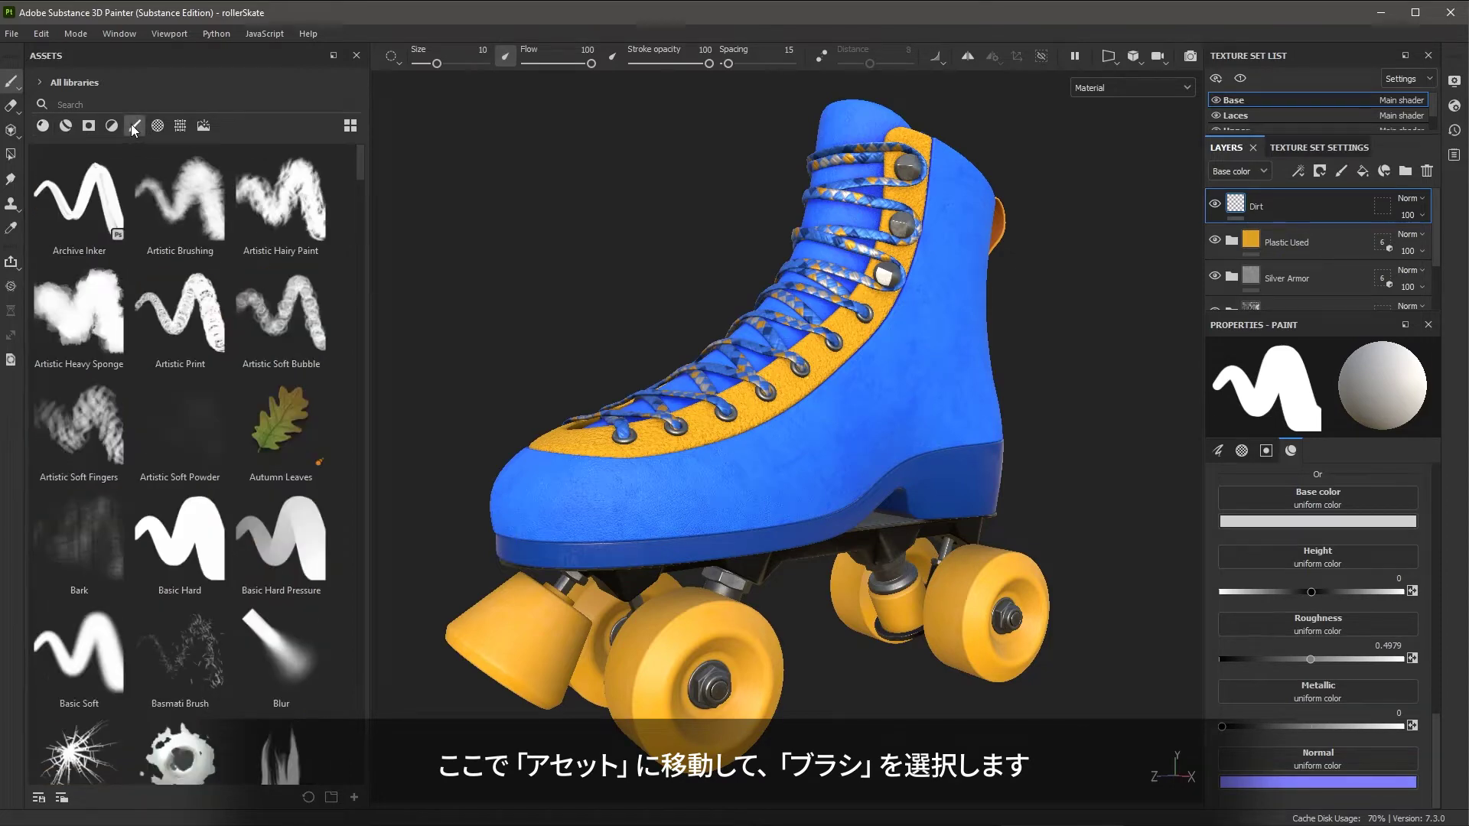
scroll(343, 346, "down", 20)
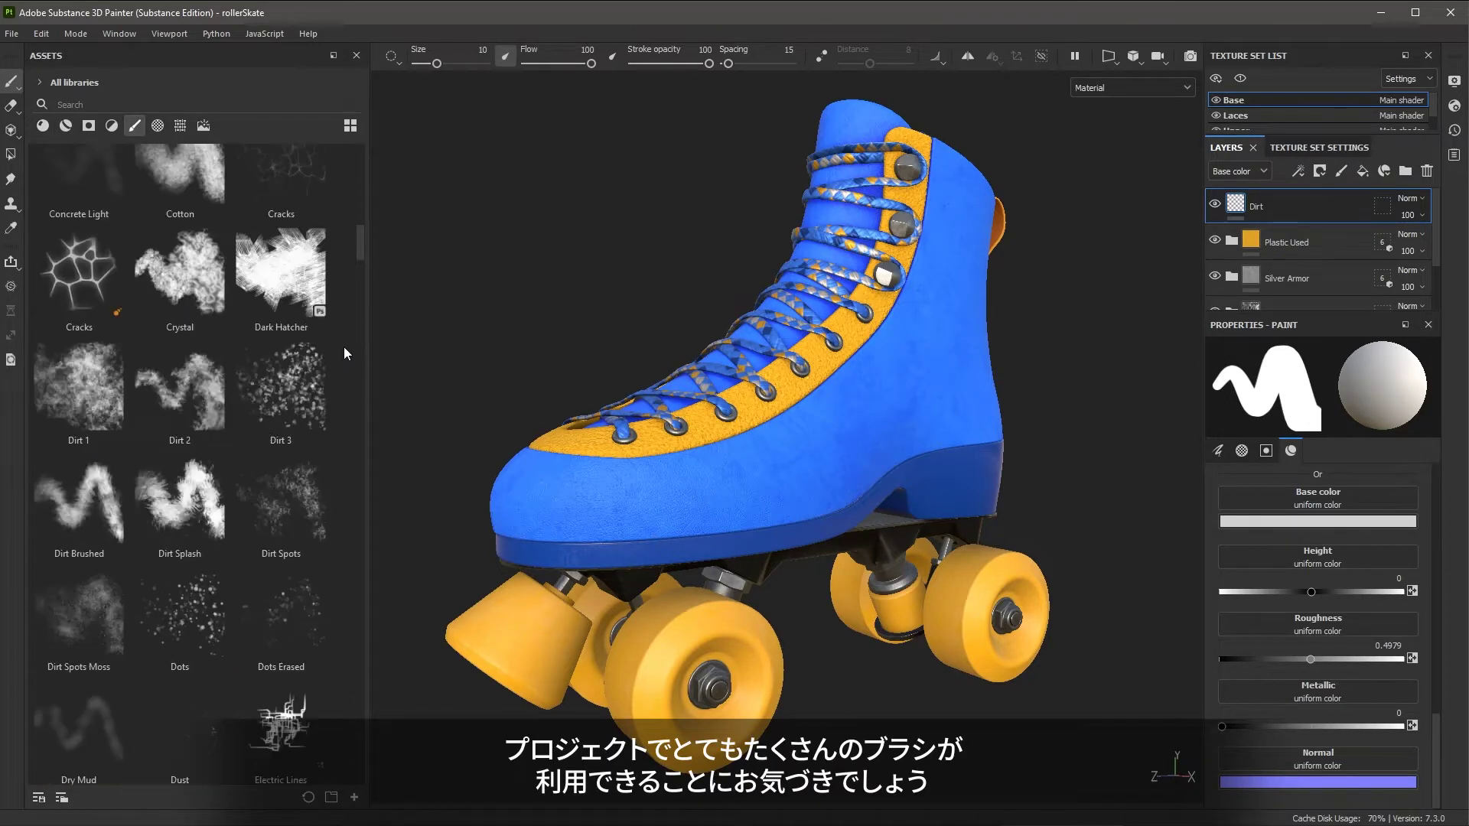
scroll(342, 350, "up", 3)
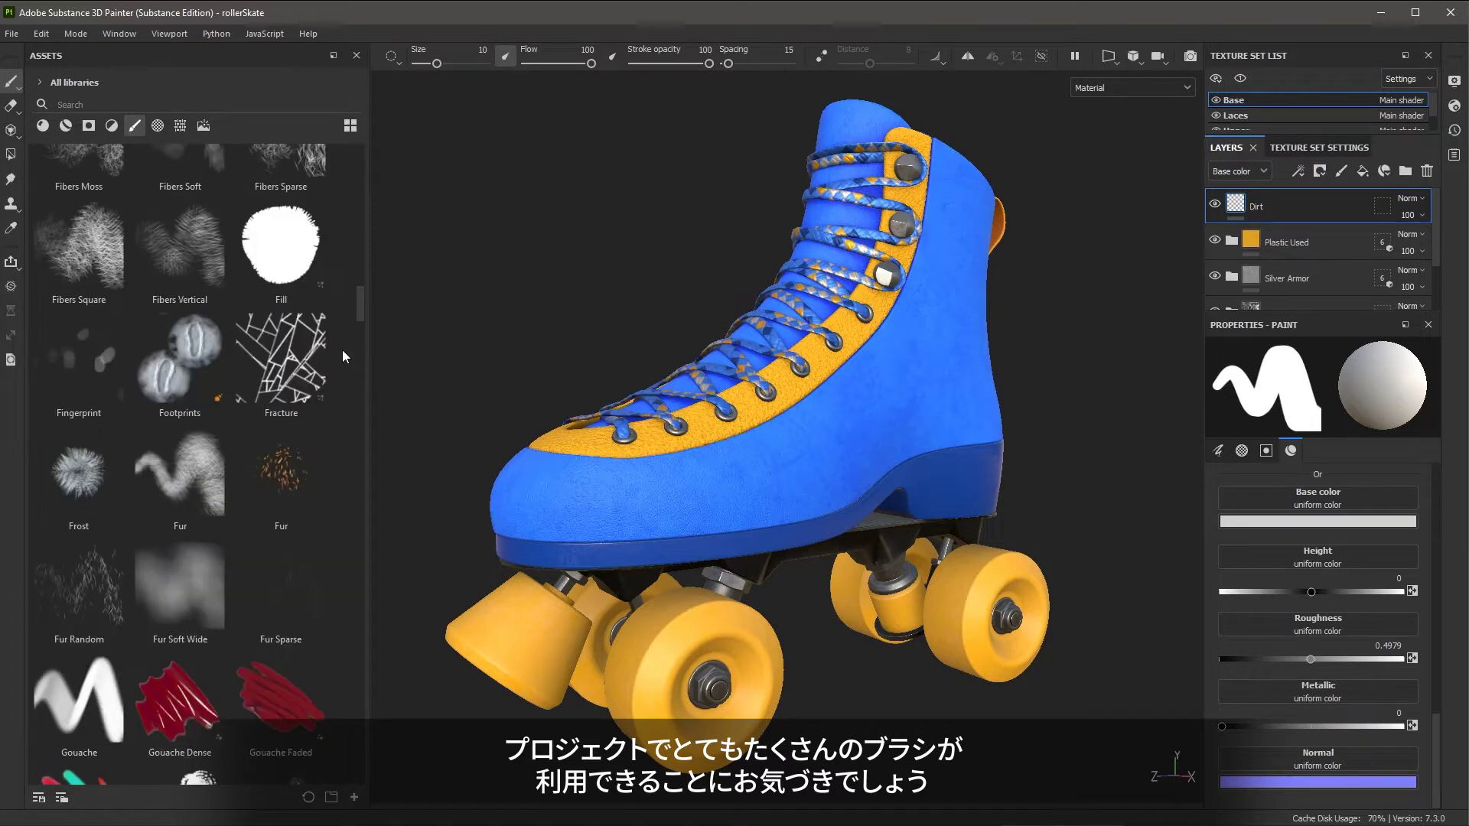
scroll(342, 350, "down", 4)
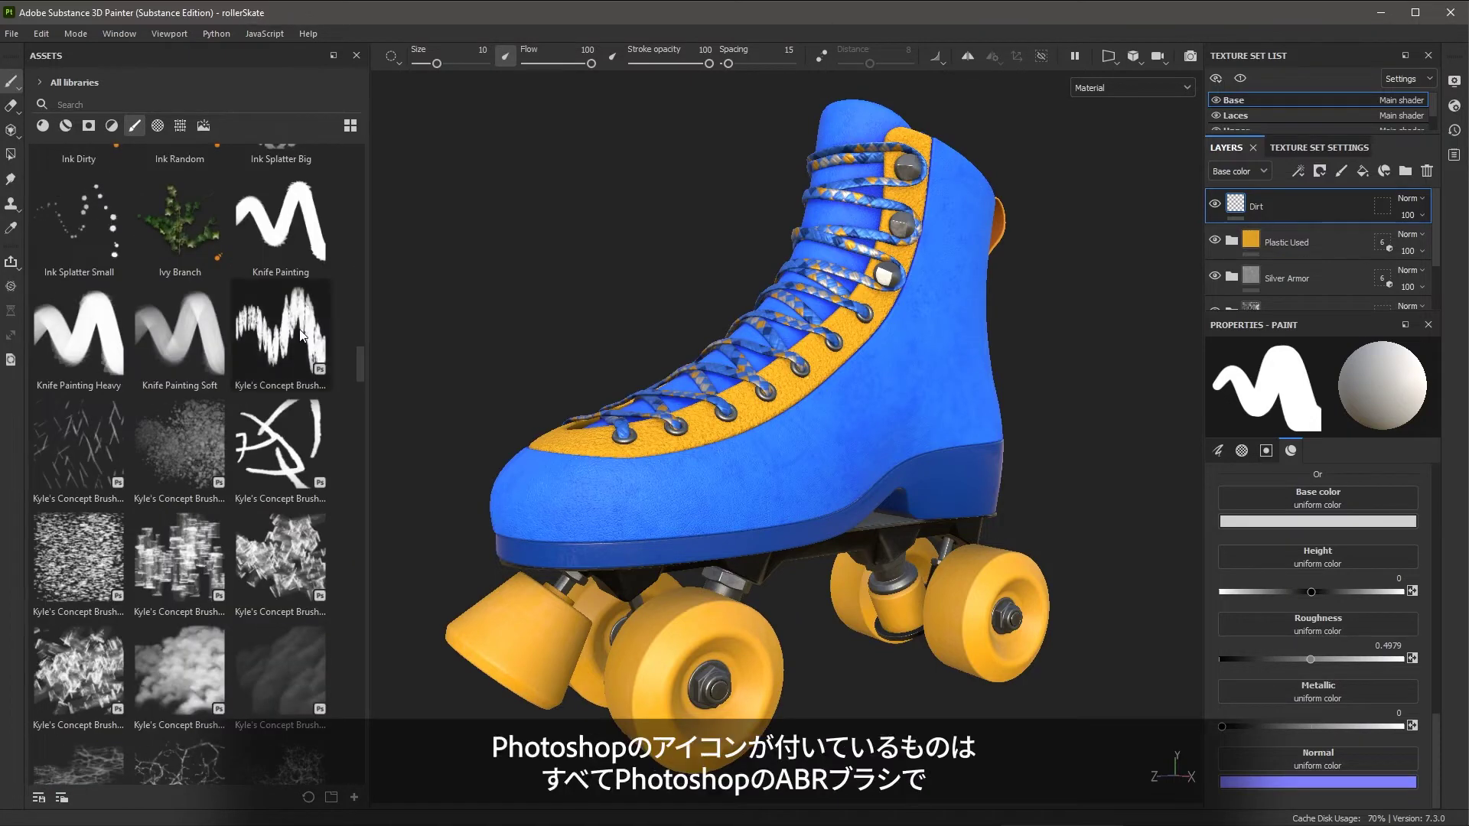
mouse_move(301, 334)
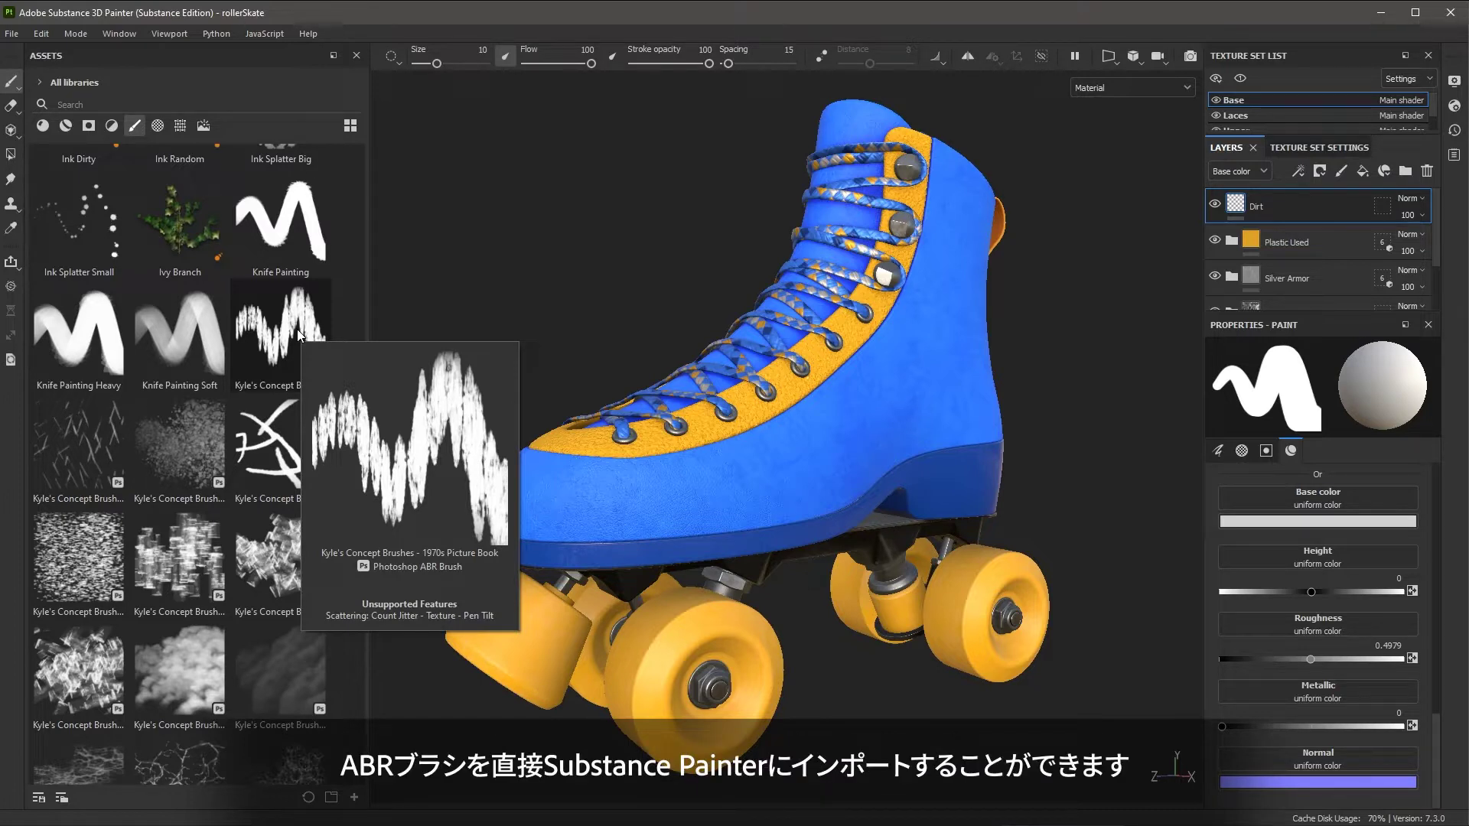
left_click(238, 103)
type("dirt")
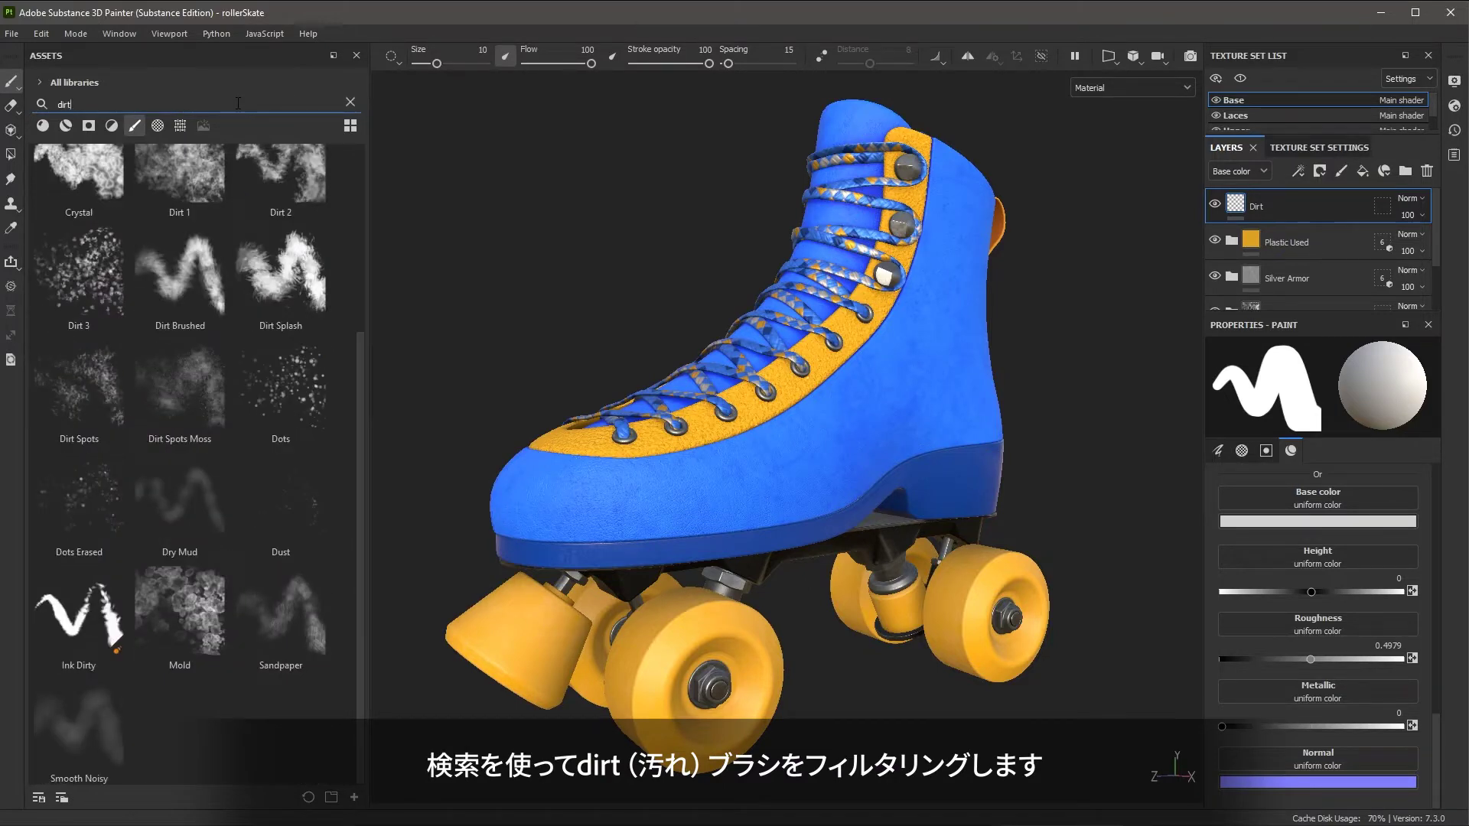
scroll(209, 245, "up", 3)
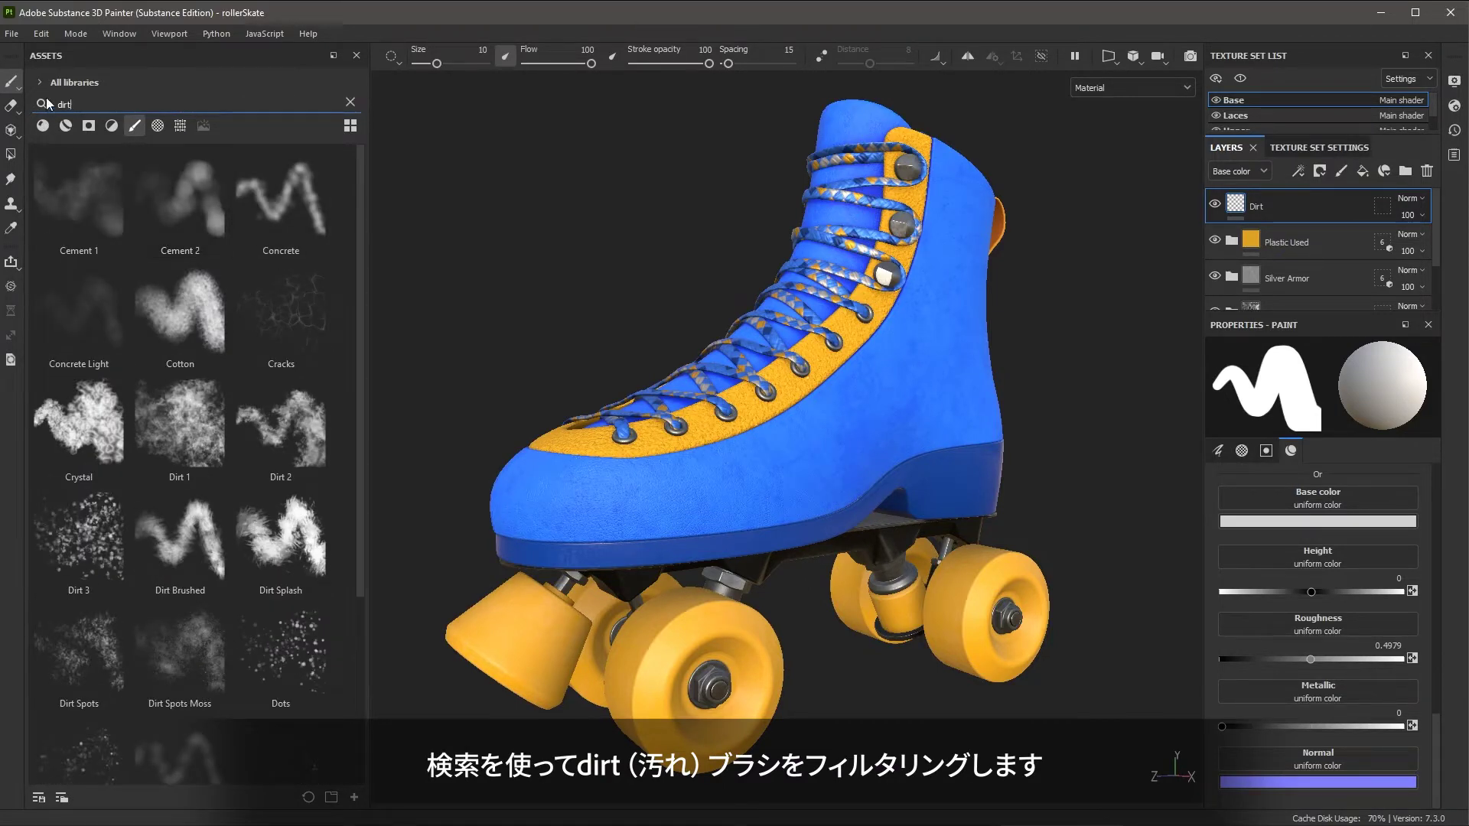
mouse_move(318, 425)
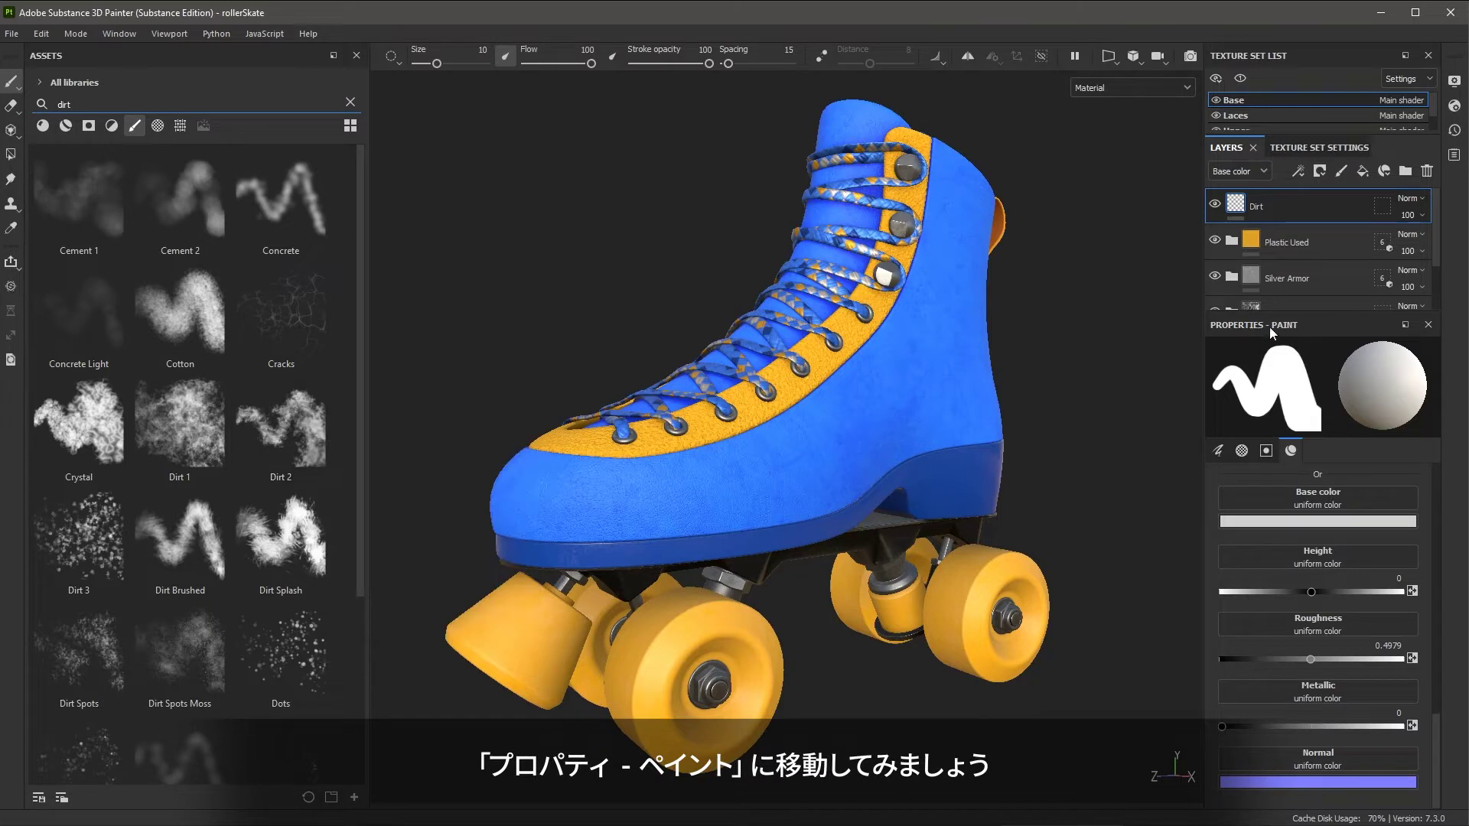
Step: Display the brush parameters, select the Dirt 2 brush and try a stroke in the brush preview
left_click(1217, 453)
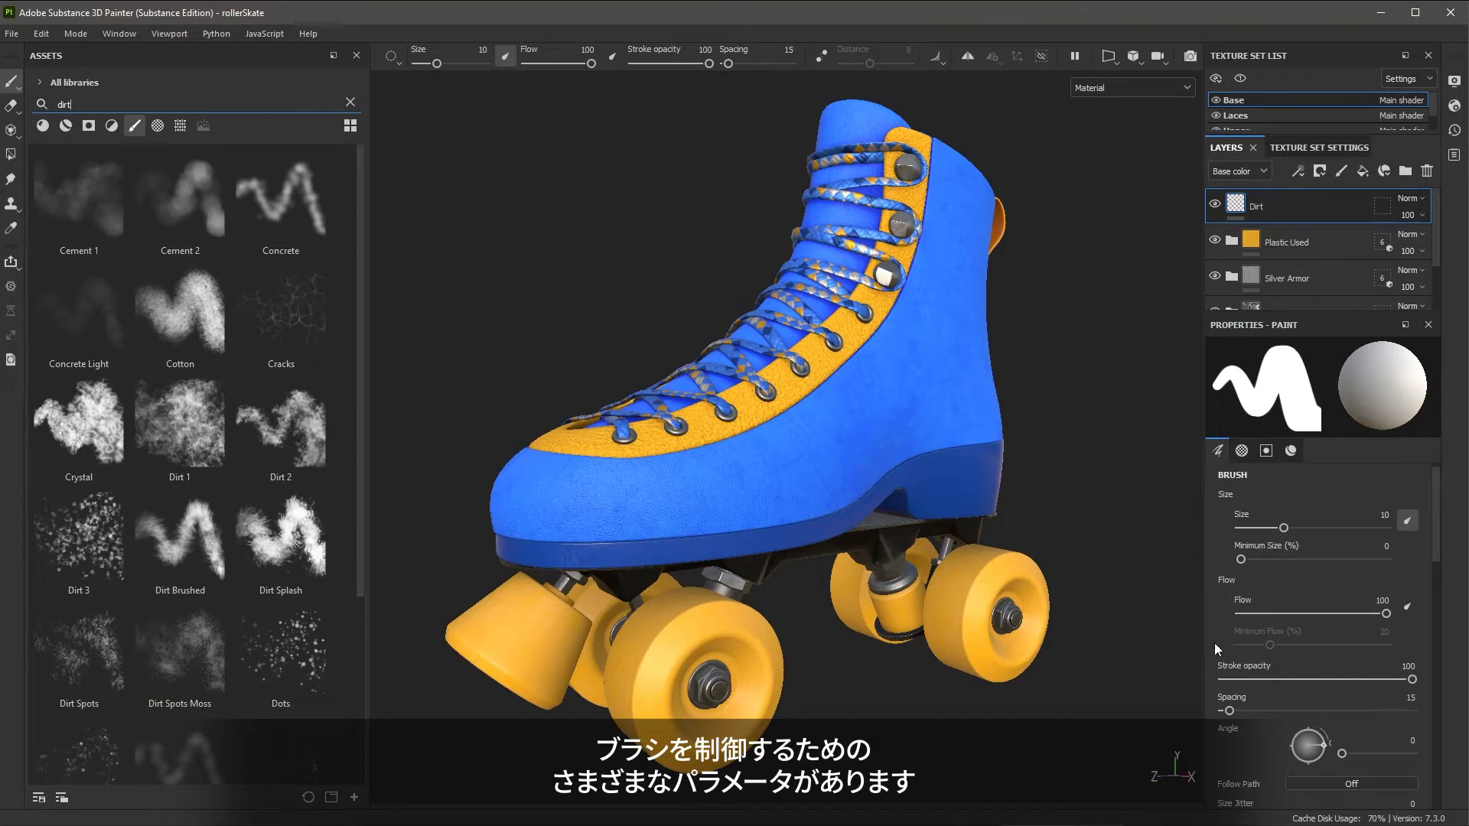
left_click(300, 422)
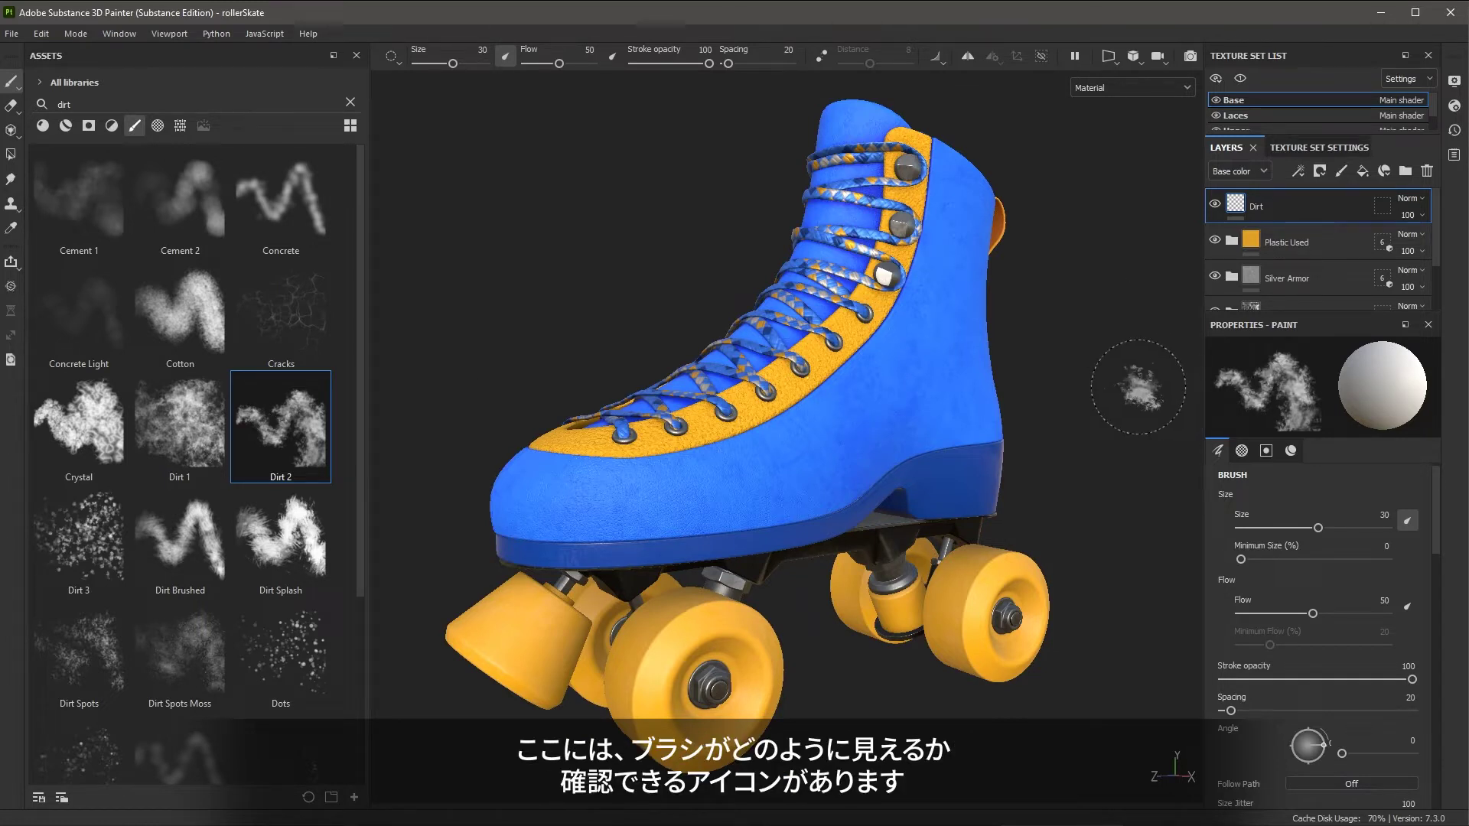
mouse_move(1220, 360)
left_mouse_down()
mouse_move(1293, 383)
mouse_move(1266, 394)
left_mouse_up()
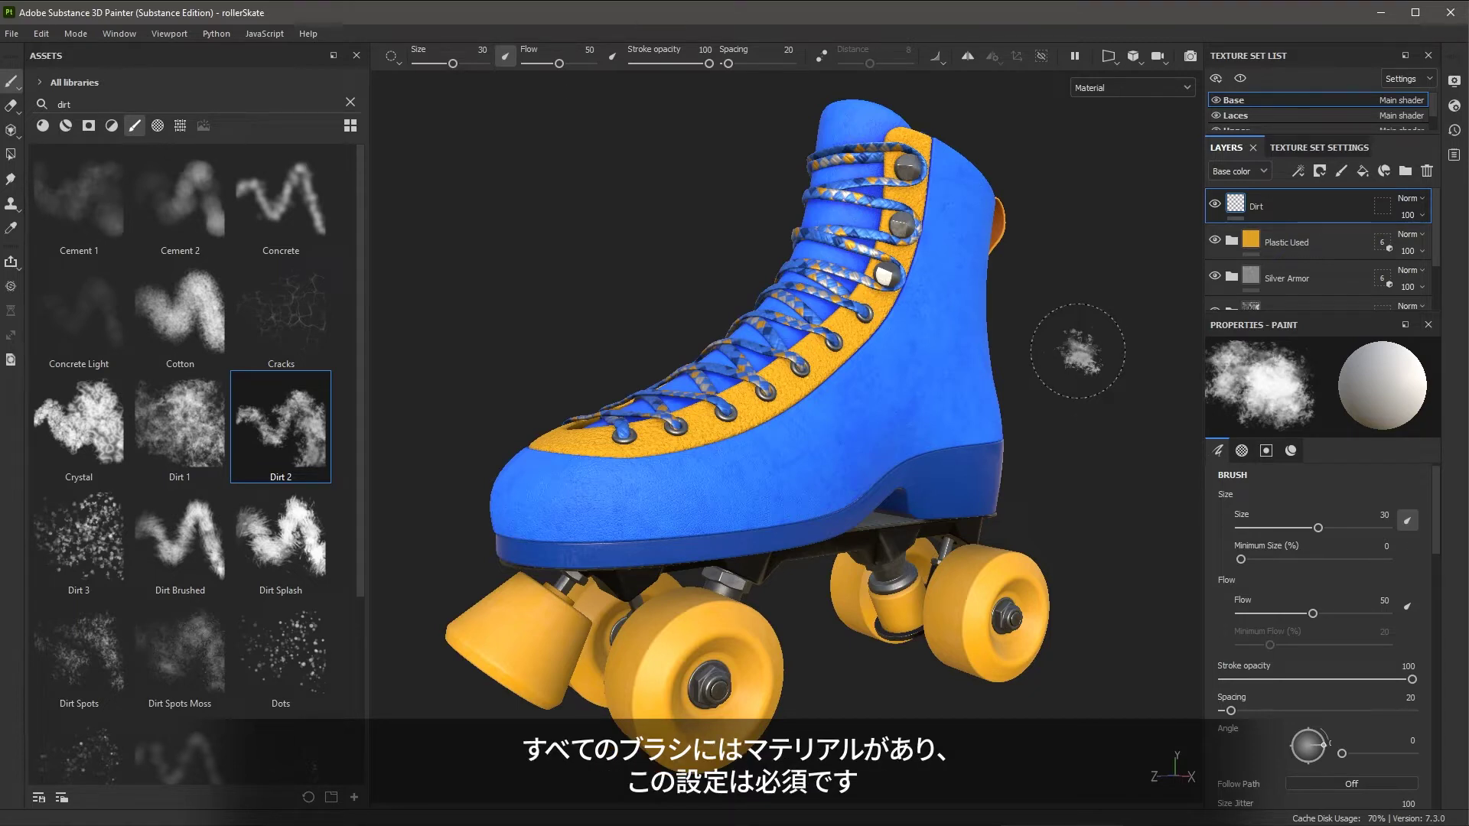
Step: Disable the height, metal and nrm channels in the brush material, leaving only color and rough active
left_click(1297, 452)
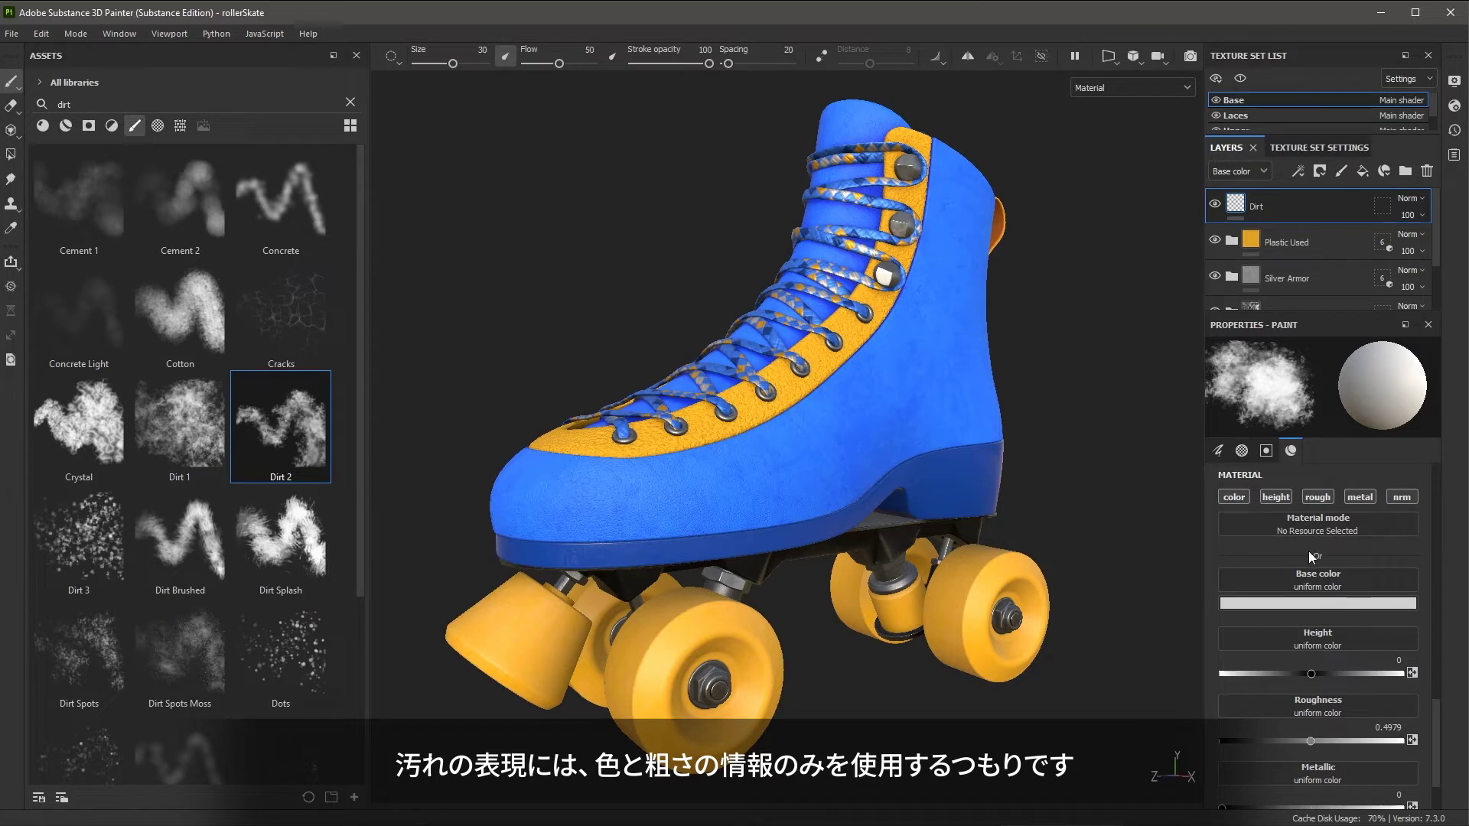
left_click(1278, 498)
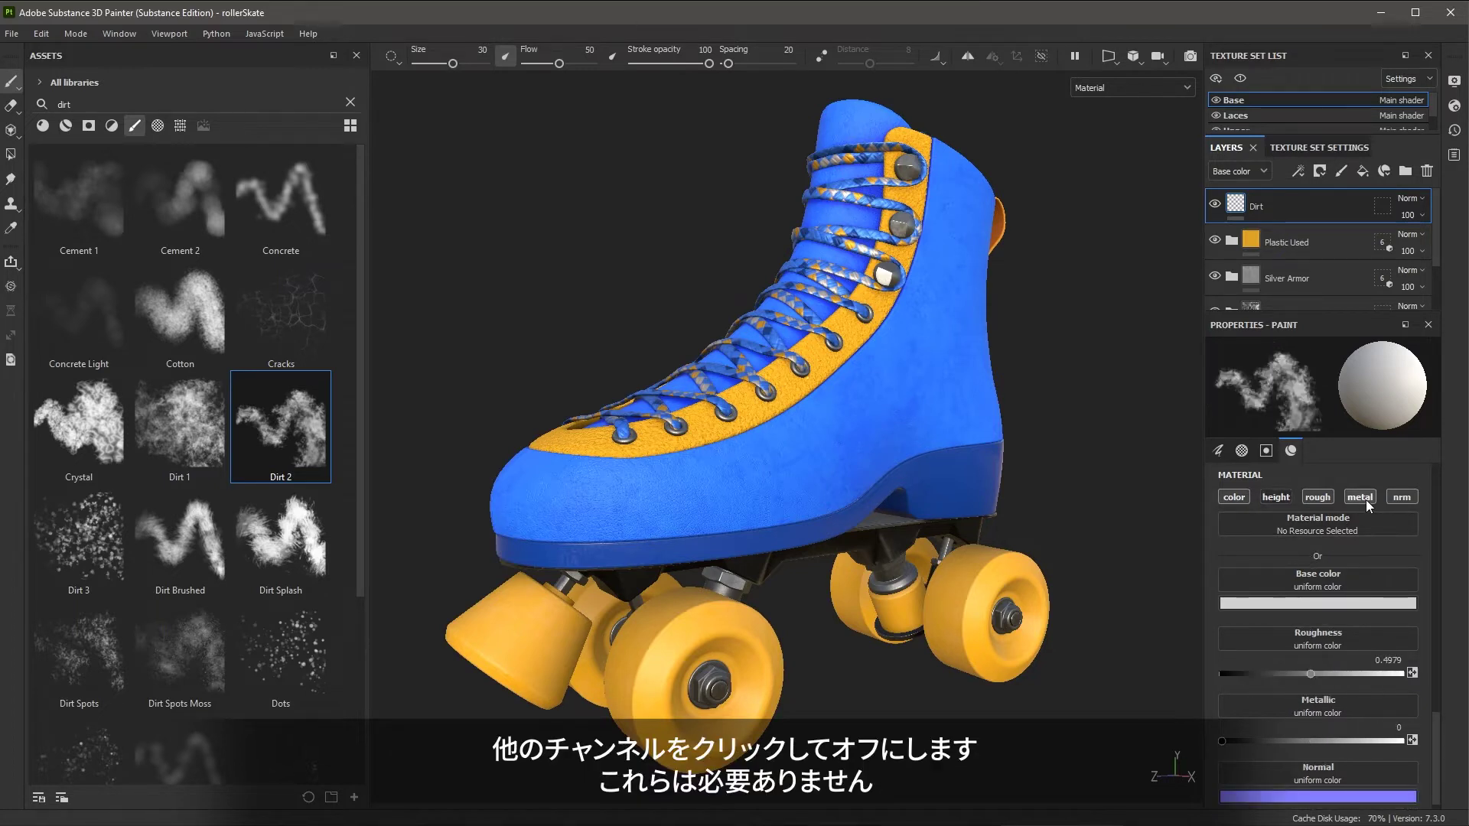
left_click(1366, 499)
left_click(1410, 500)
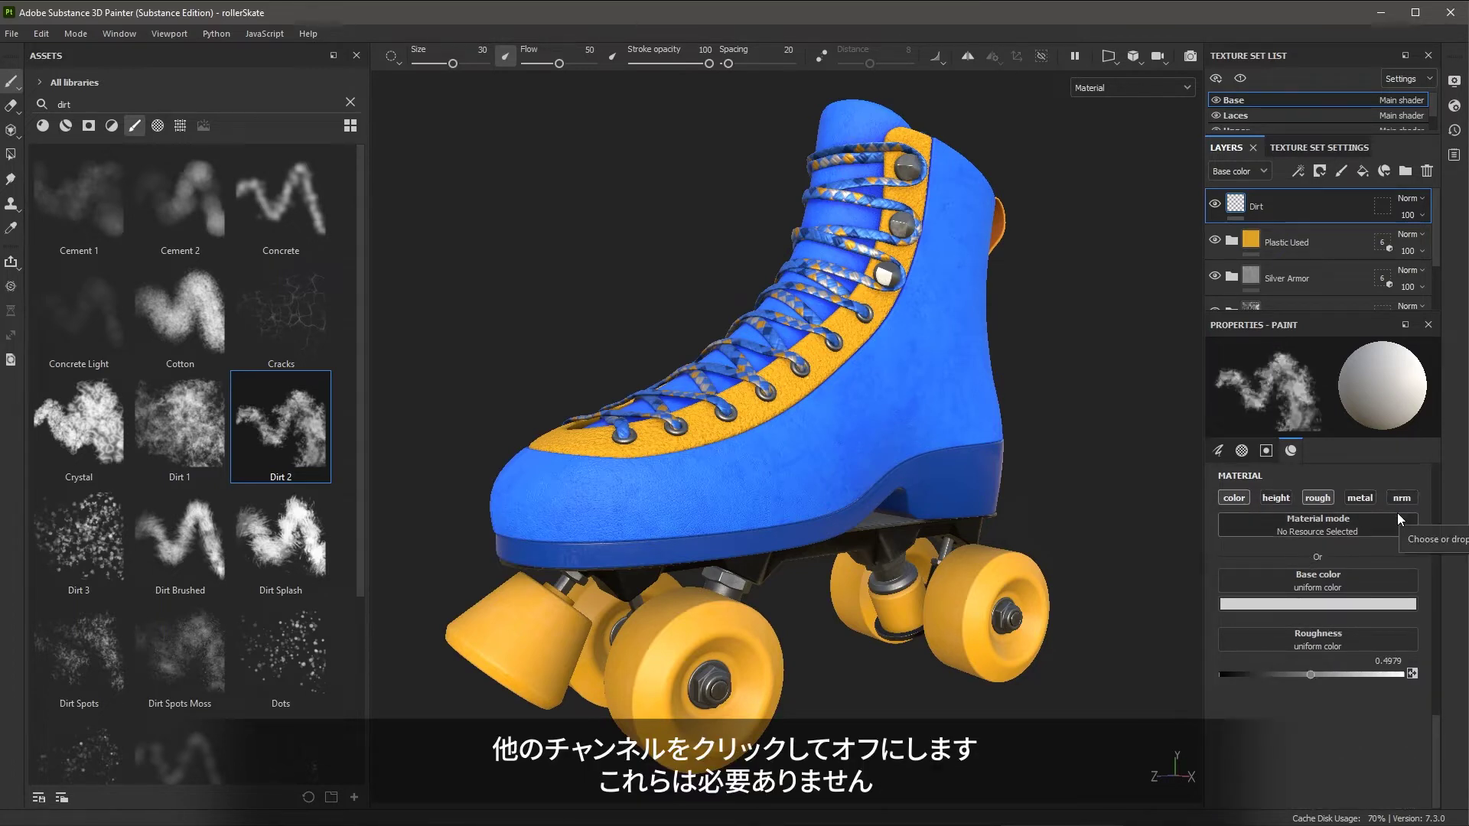
Step: Set the brush material's base color to a dark grey-brown, about #59554a, and its roughness to 0.8423
left_click(1223, 604)
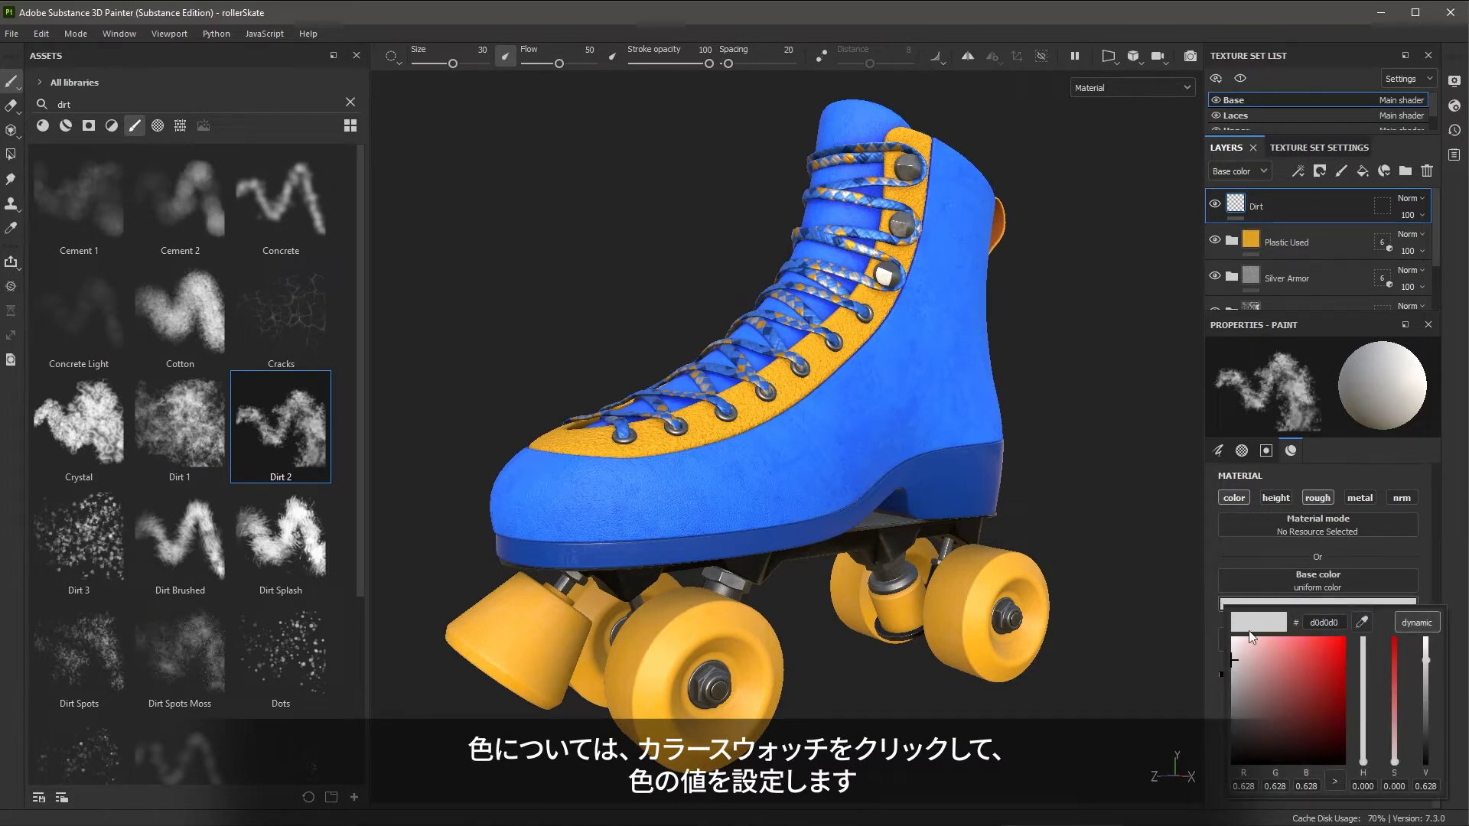
left_click(1266, 708)
left_click_drag(1369, 756, 1365, 745)
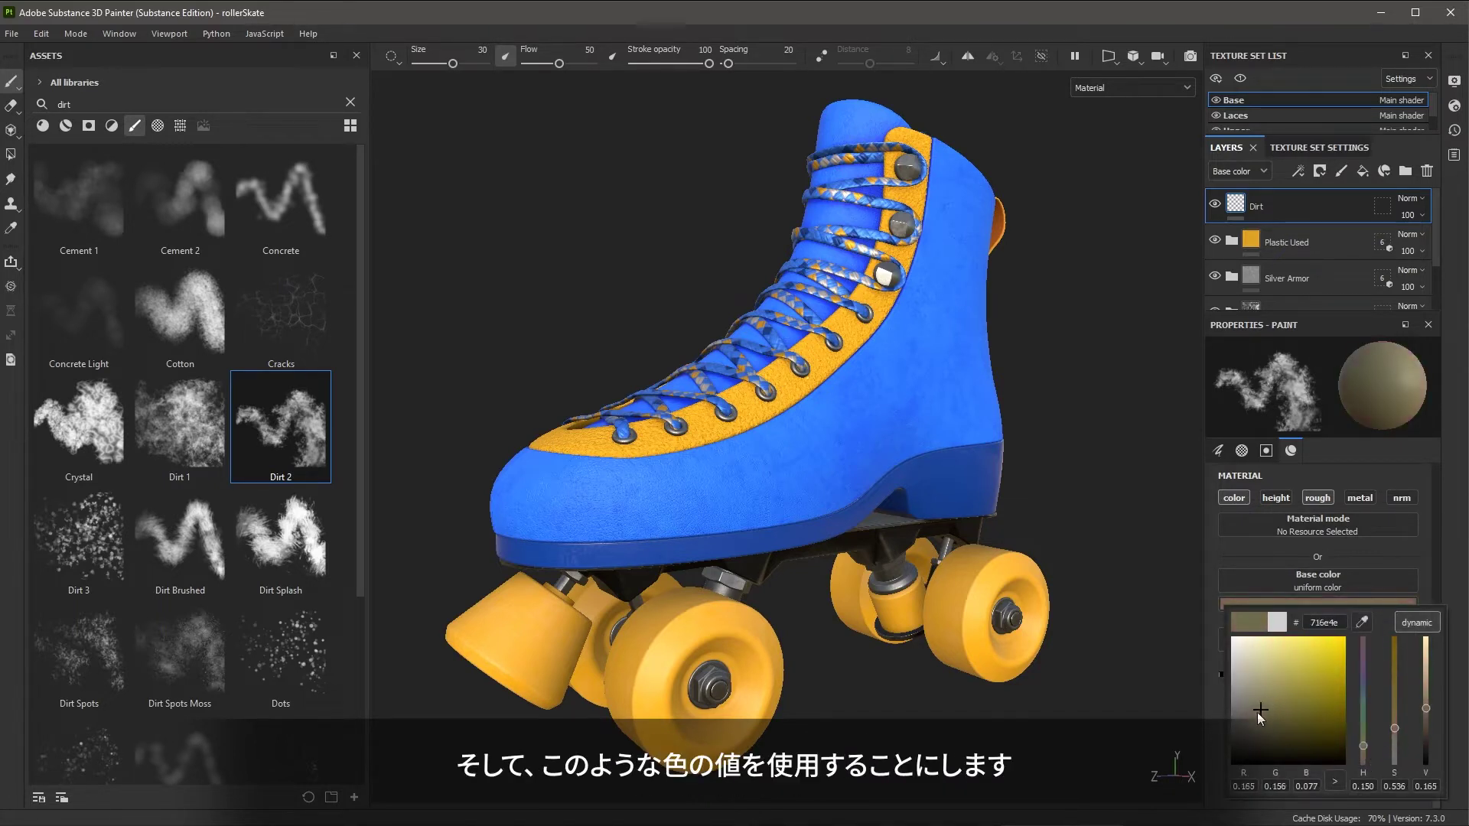
left_click_drag(1256, 713, 1247, 720)
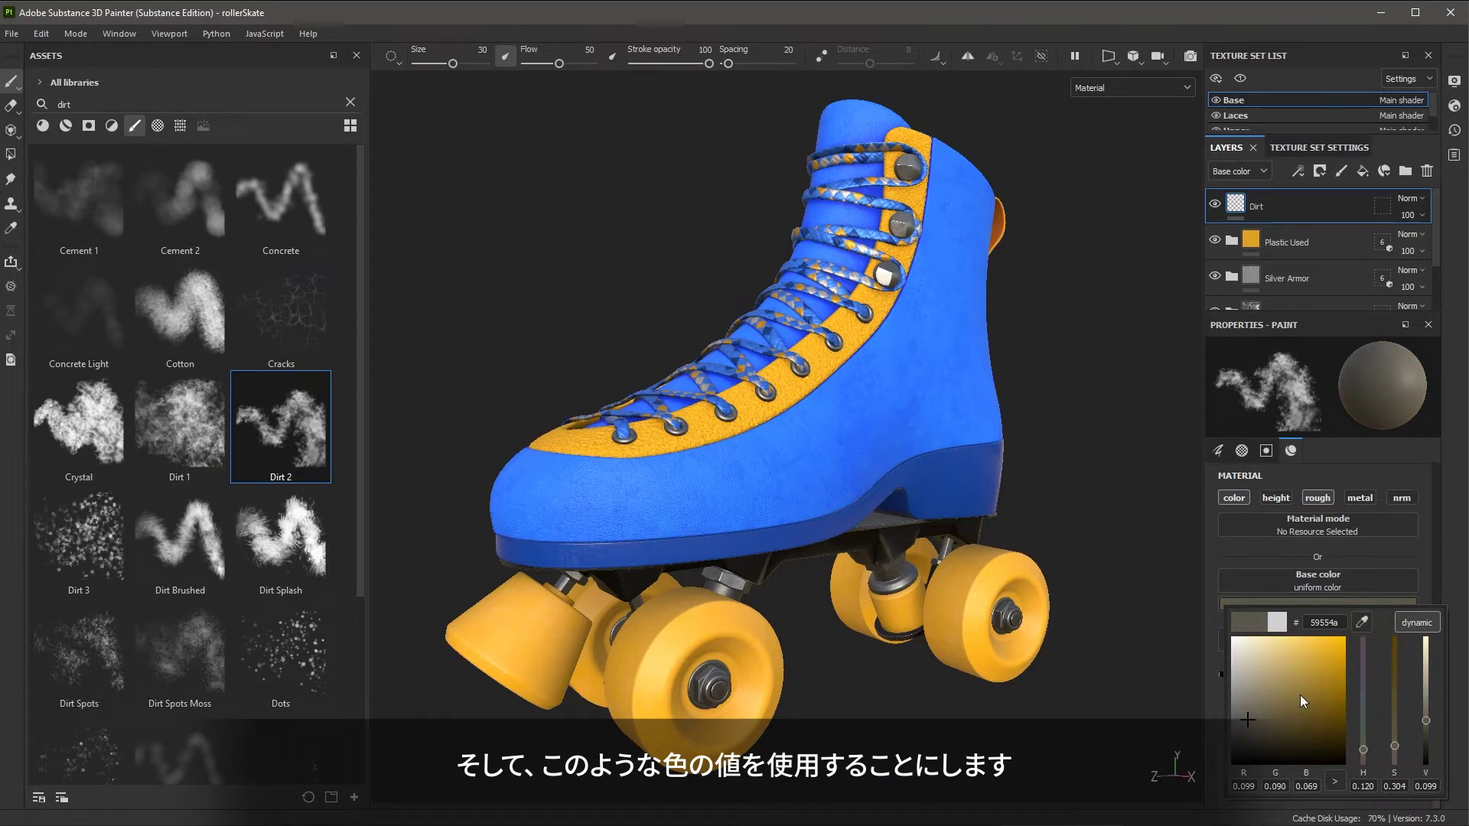
left_click(1215, 549)
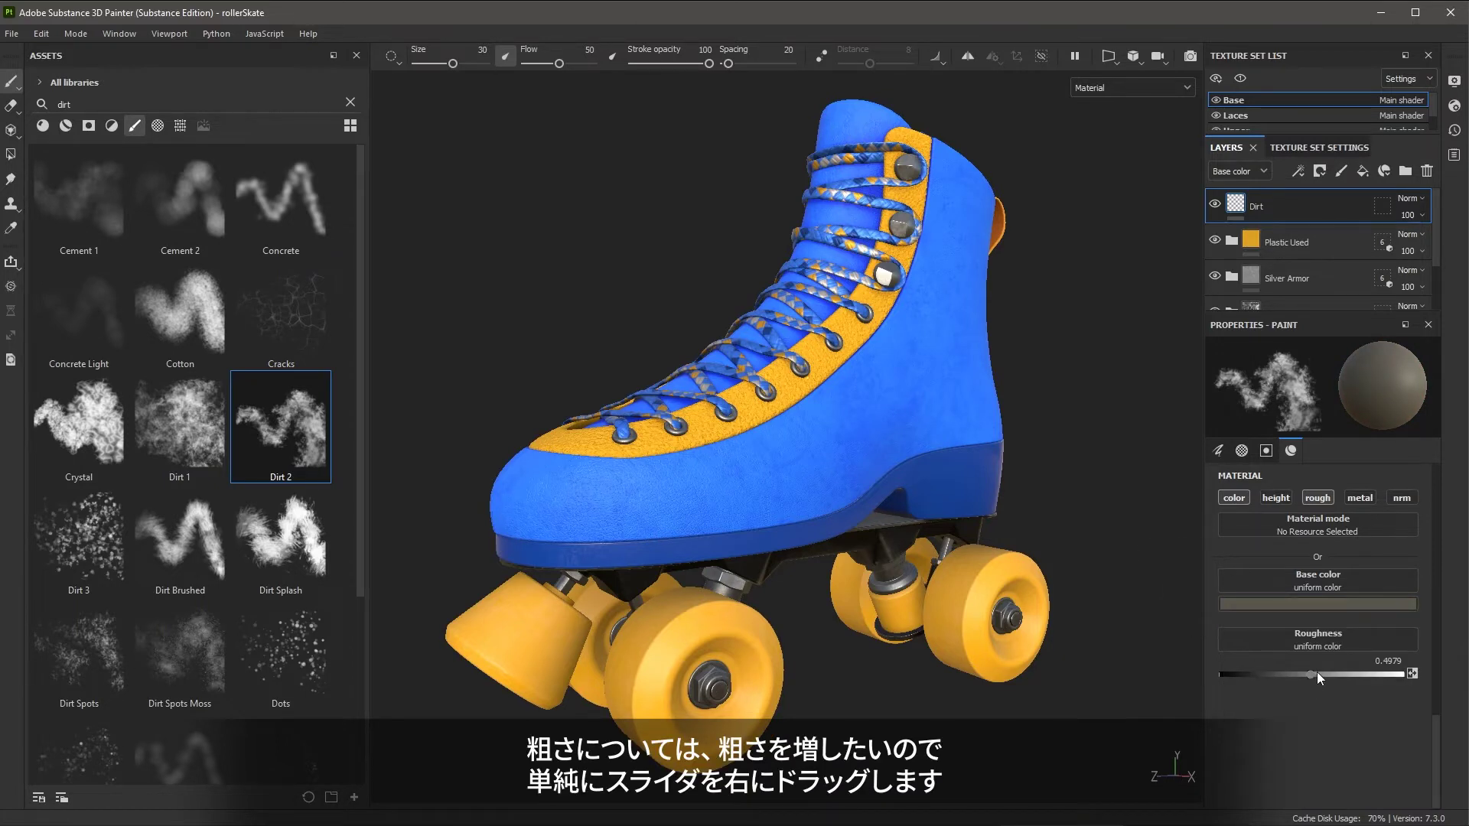
left_click_drag(1313, 674, 1372, 683)
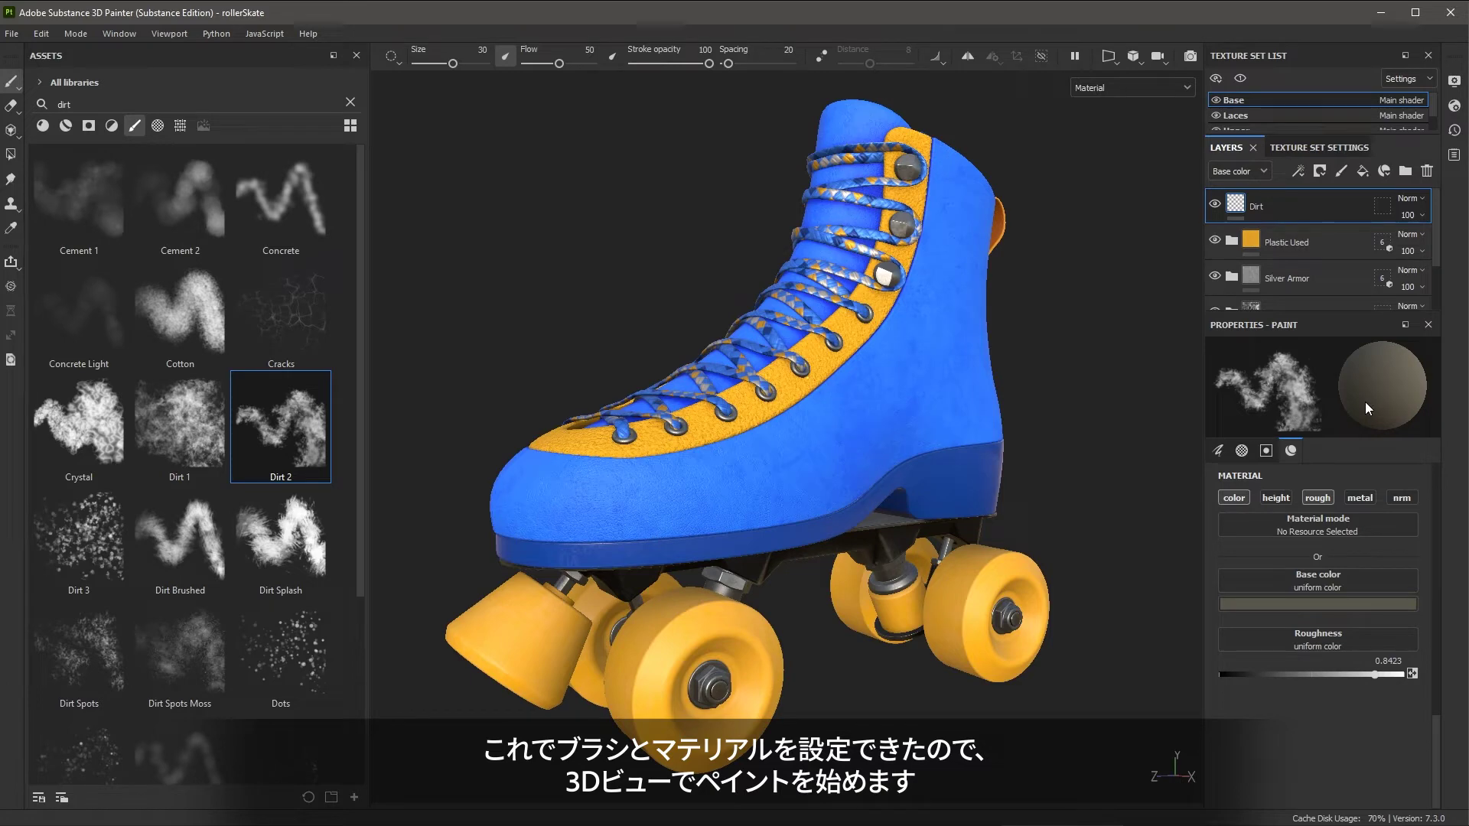
Step: Try painting dirt on the outer face of the skate's front wheel and undo the strokes
left_click_drag(803, 650, 773, 624, "alt")
middle_click_drag(769, 658, 809, 482, "alt")
right_click_drag(809, 482, 1012, 754, "alt")
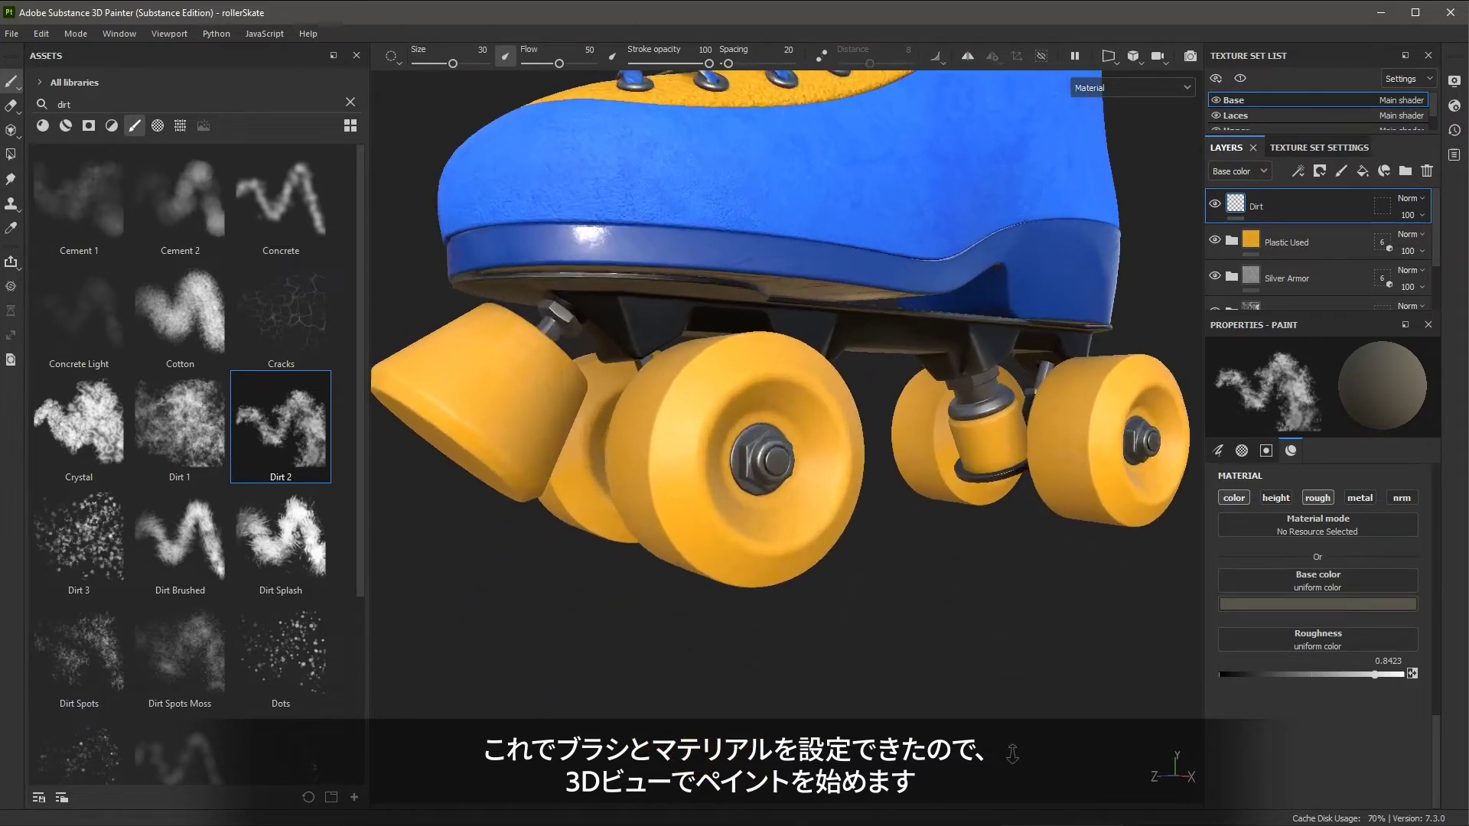
left_click(846, 456)
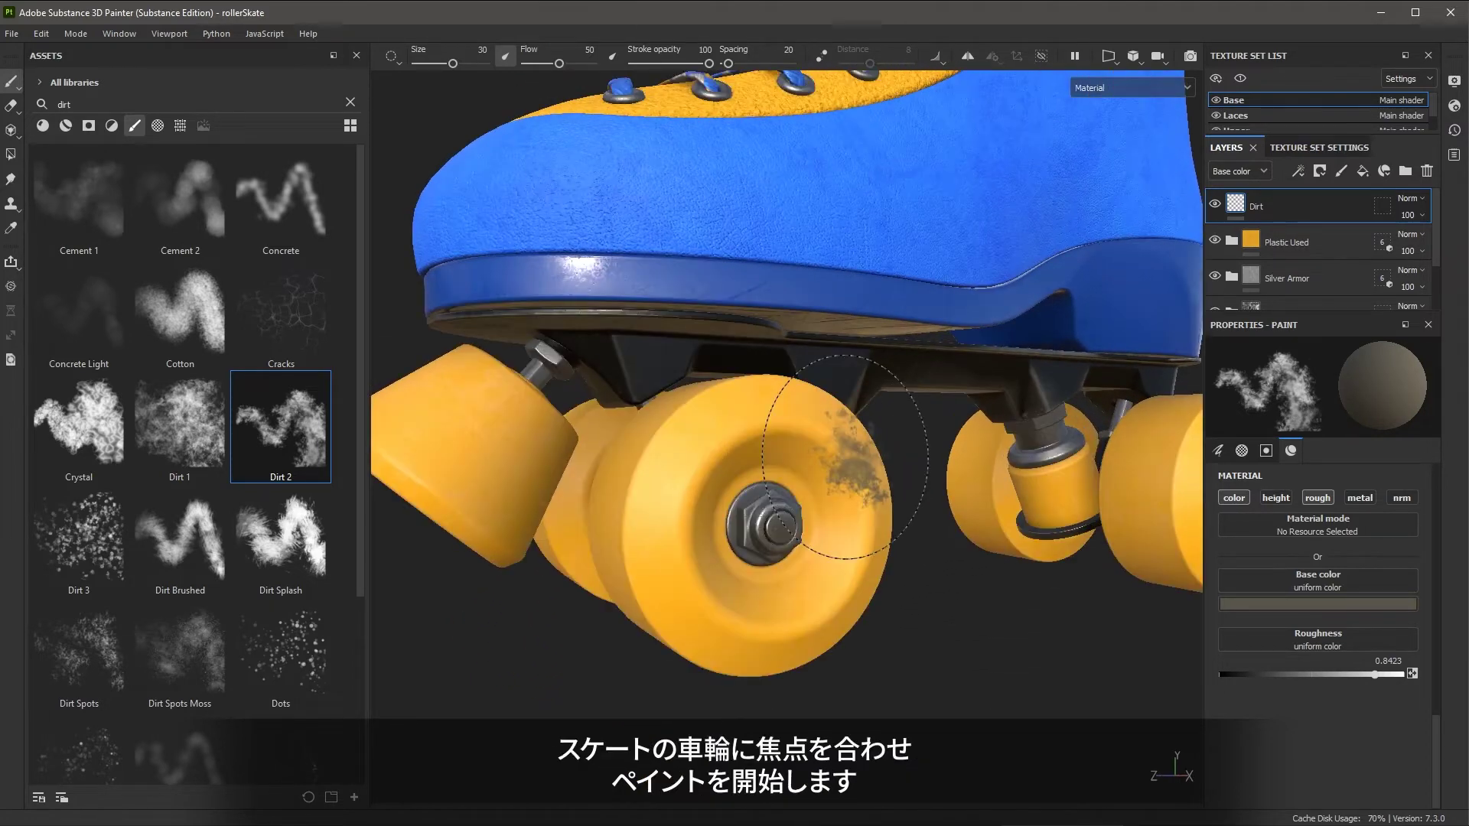
key("ctrl+z")
mouse_move(827, 447)
left_mouse_down()
mouse_move(714, 452)
mouse_move(674, 509)
mouse_move(658, 555)
mouse_move(700, 609)
mouse_move(783, 626)
mouse_move(850, 563)
mouse_move(763, 628)
mouse_move(723, 604)
left_mouse_up()
key("ctrl+z")
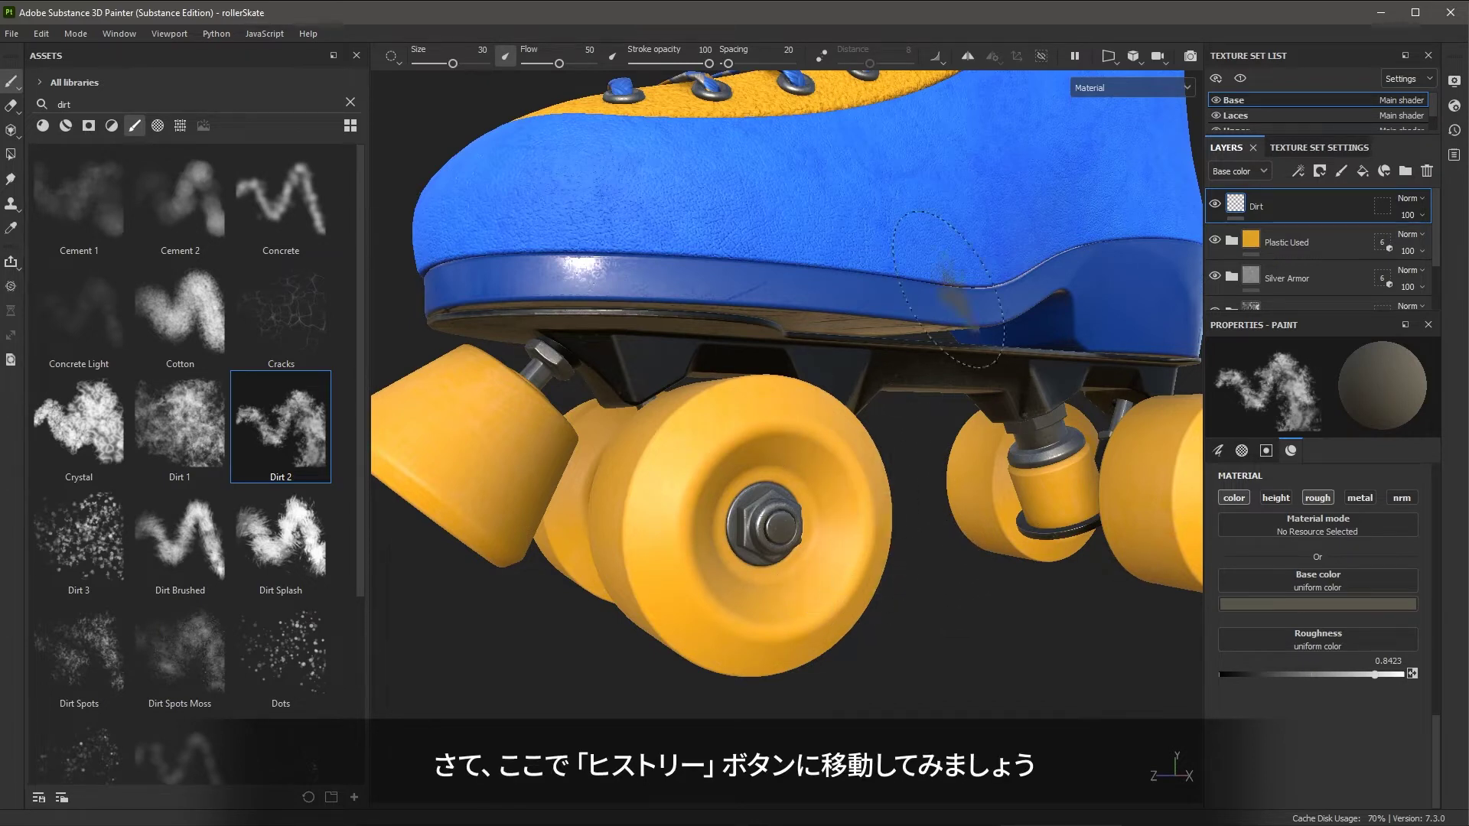
Step: Examine the project's history of actions, including the most recent strokes and layer changes
left_click(1454, 132)
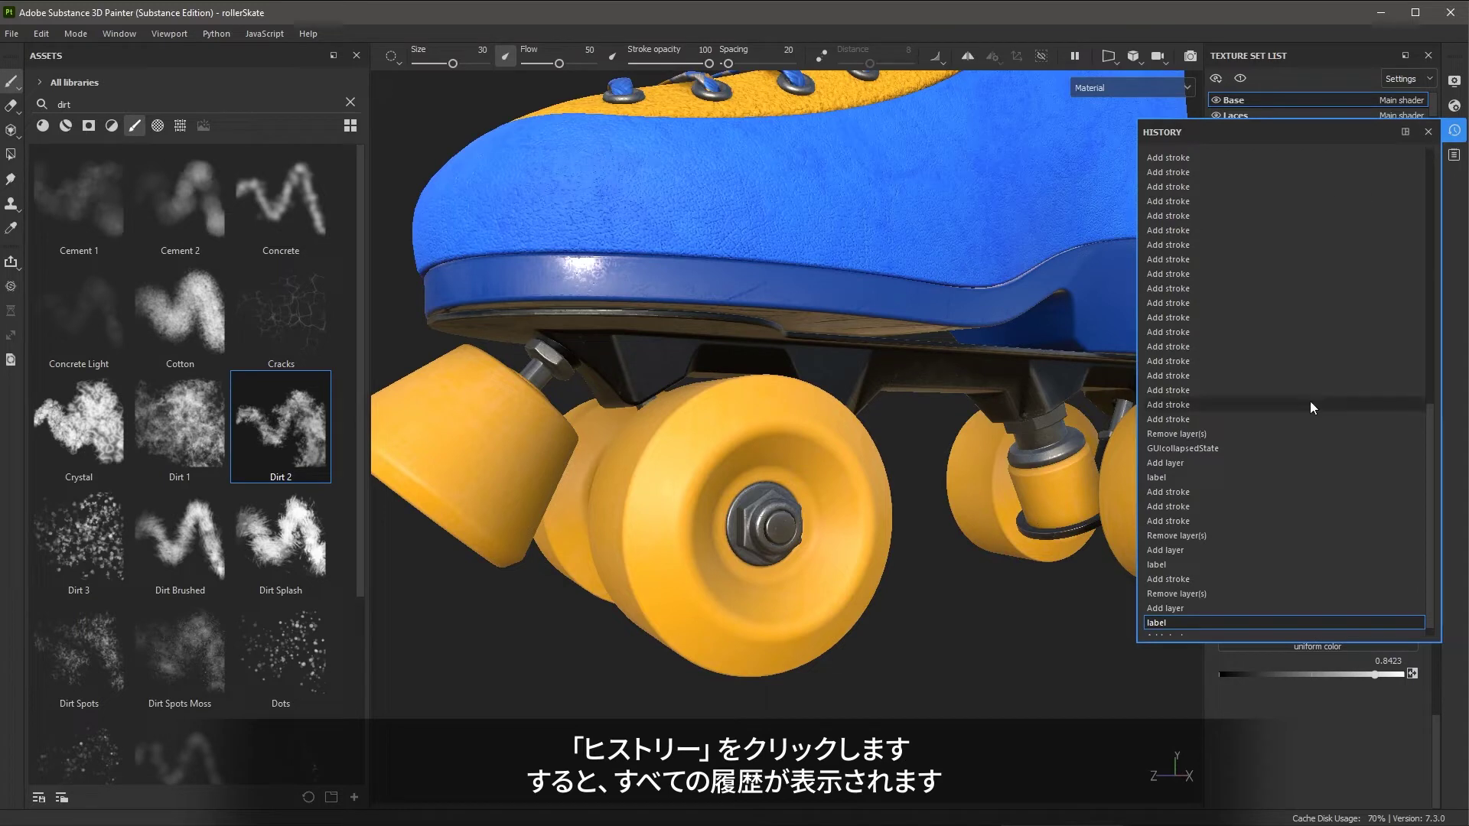
scroll(1248, 547, "down", 1)
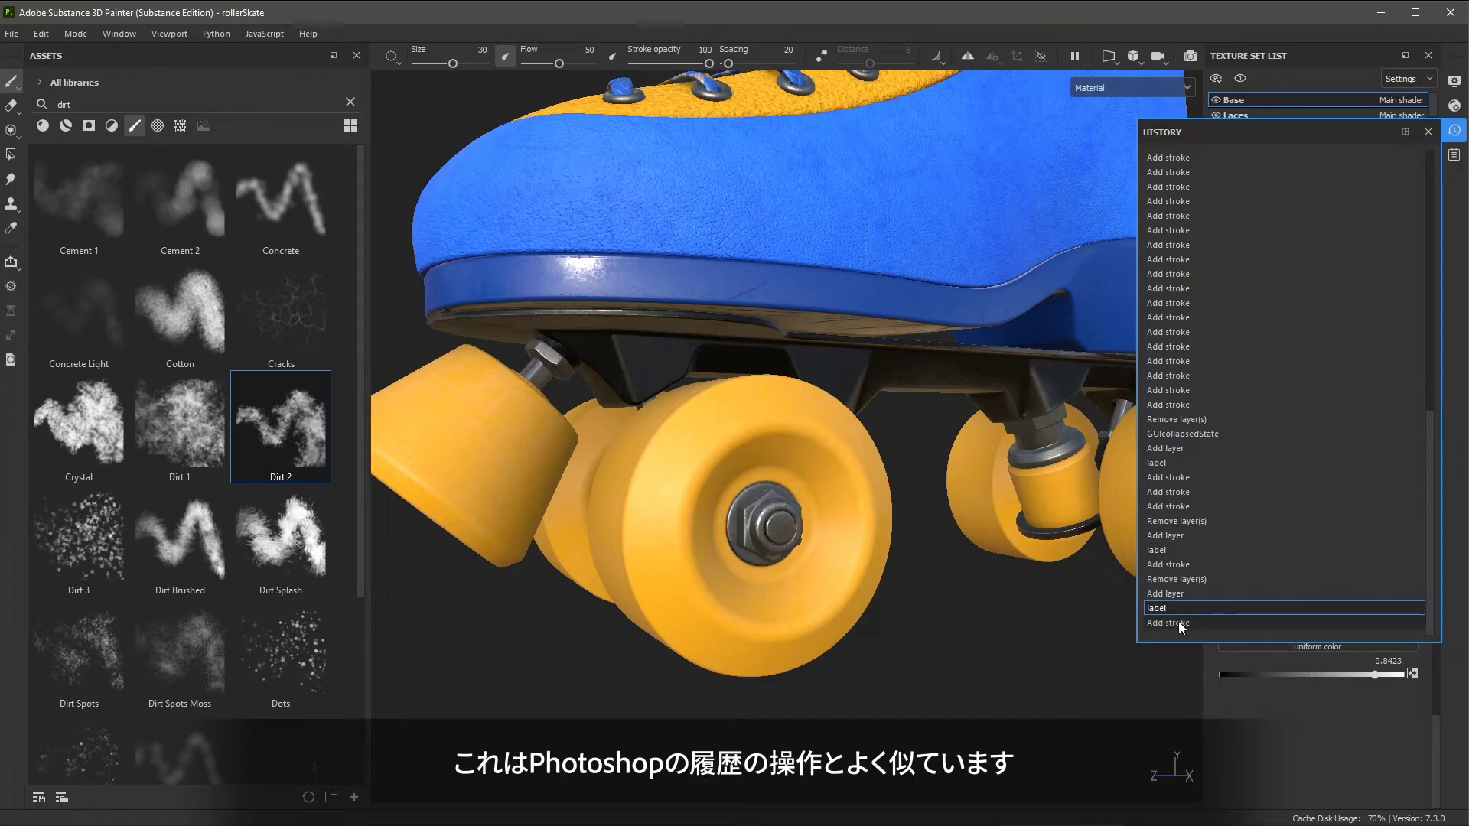
left_click(1428, 132)
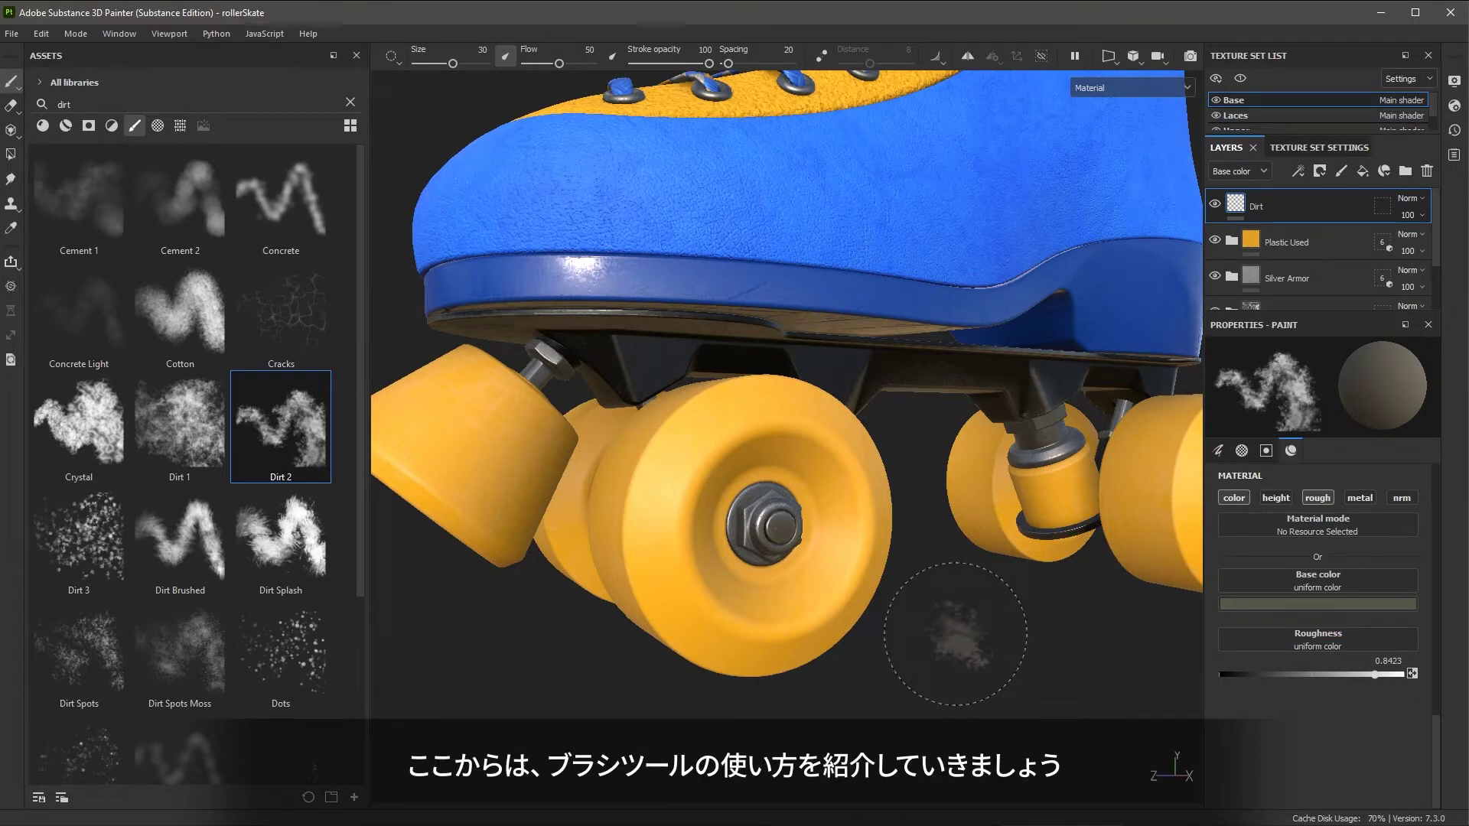
Step: Try a dab of dirt on the blue side of the boot and undo it
right_click_drag(930, 498, 903, 501, "alt")
middle_click_drag(903, 500, 882, 540, "alt")
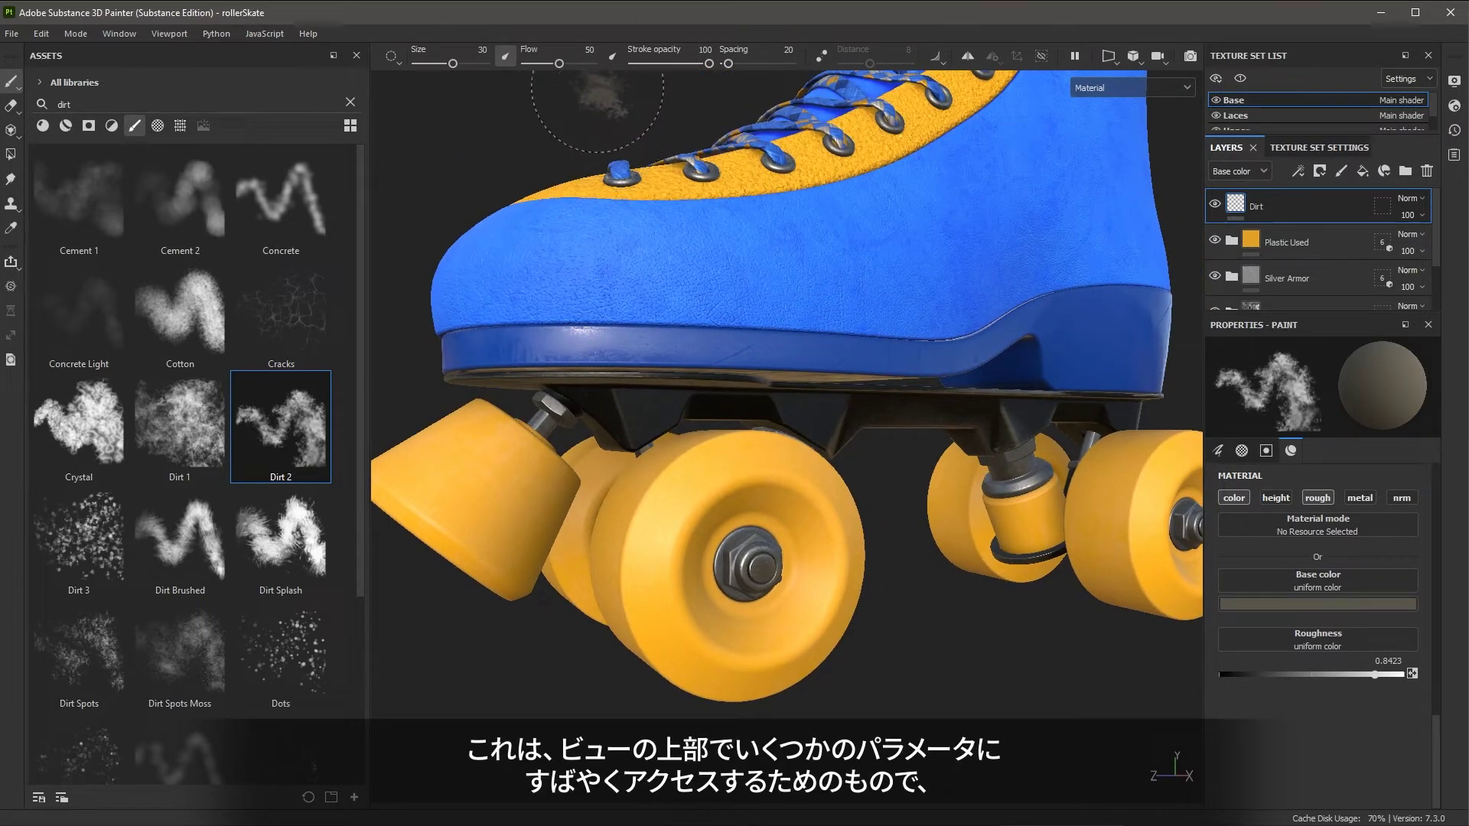
left_click(734, 254)
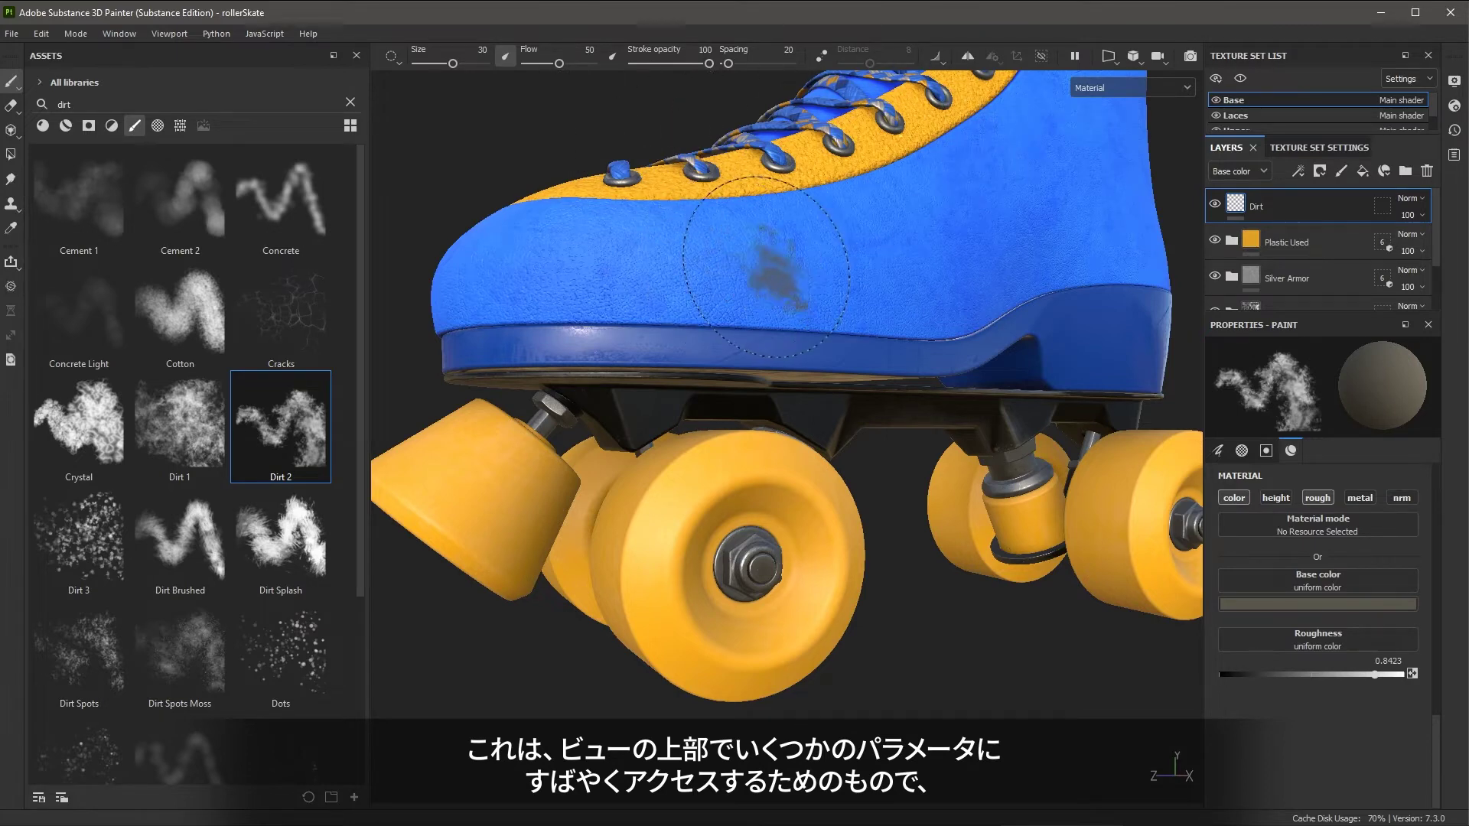
key("ctrl+z")
Step: Display the brush parameters again and set the brush cursor type to Full Preview Cursor
left_click(1218, 450)
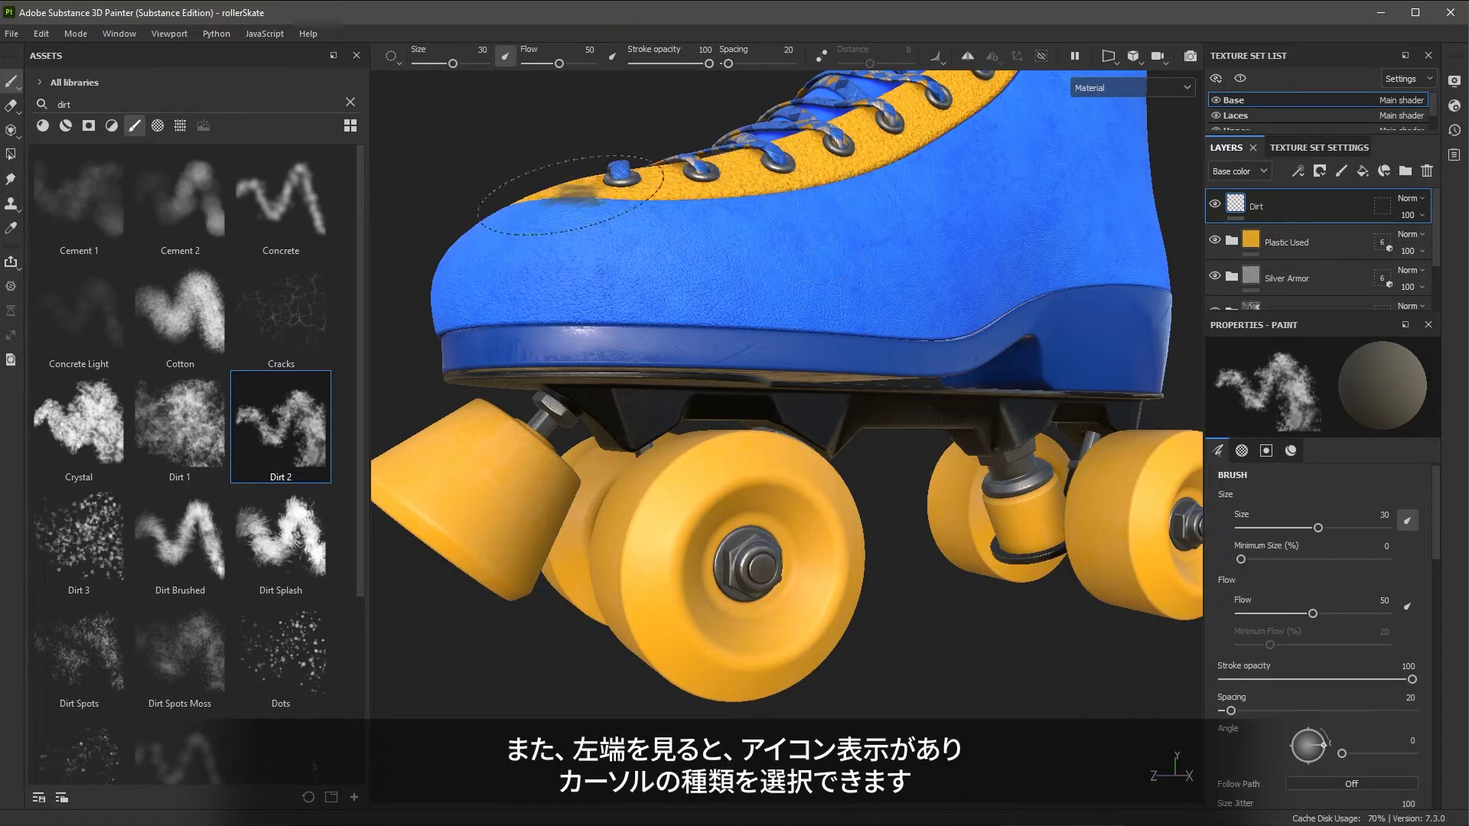
left_click(393, 60)
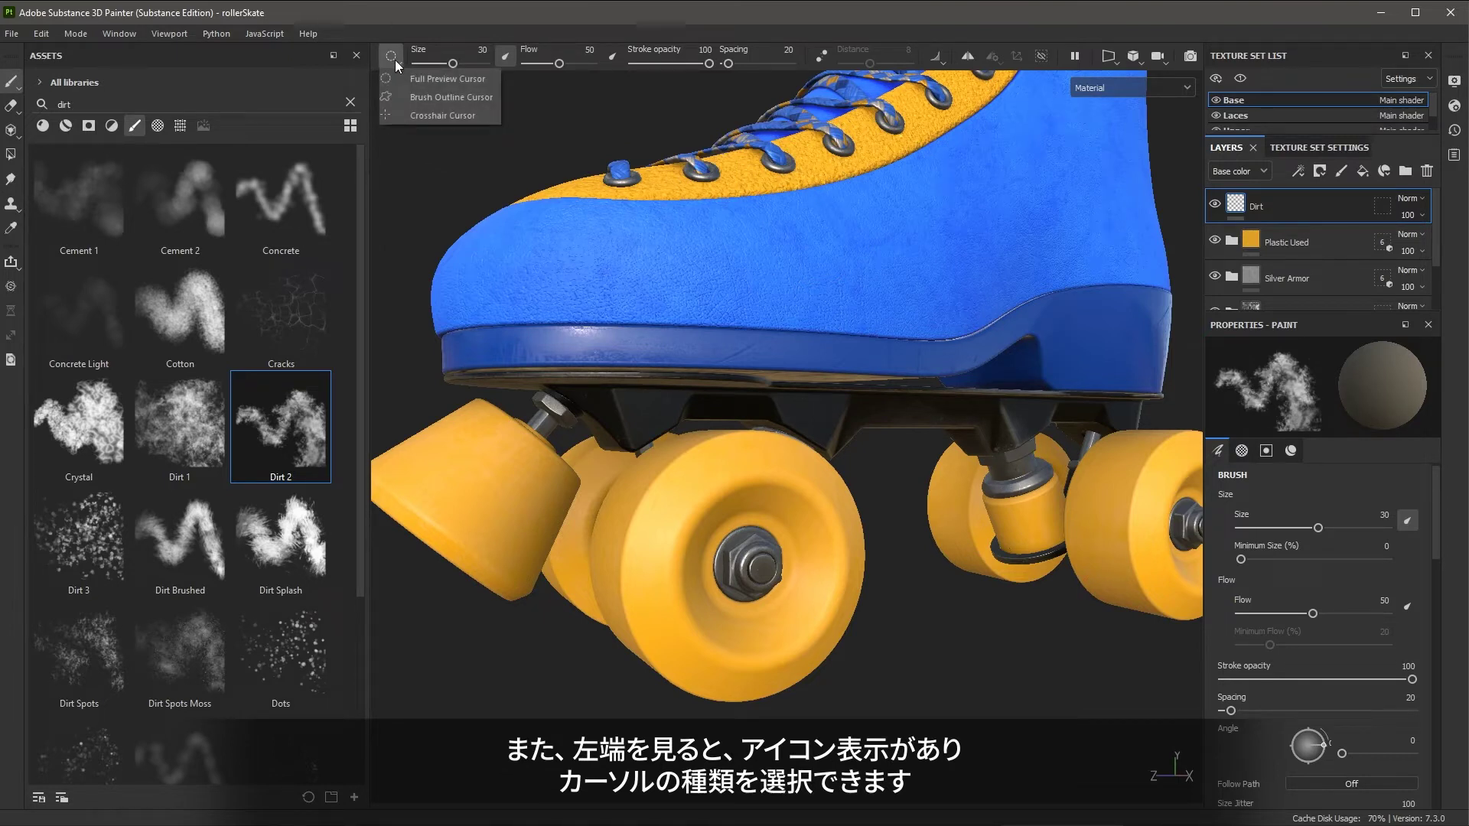
left_click(448, 80)
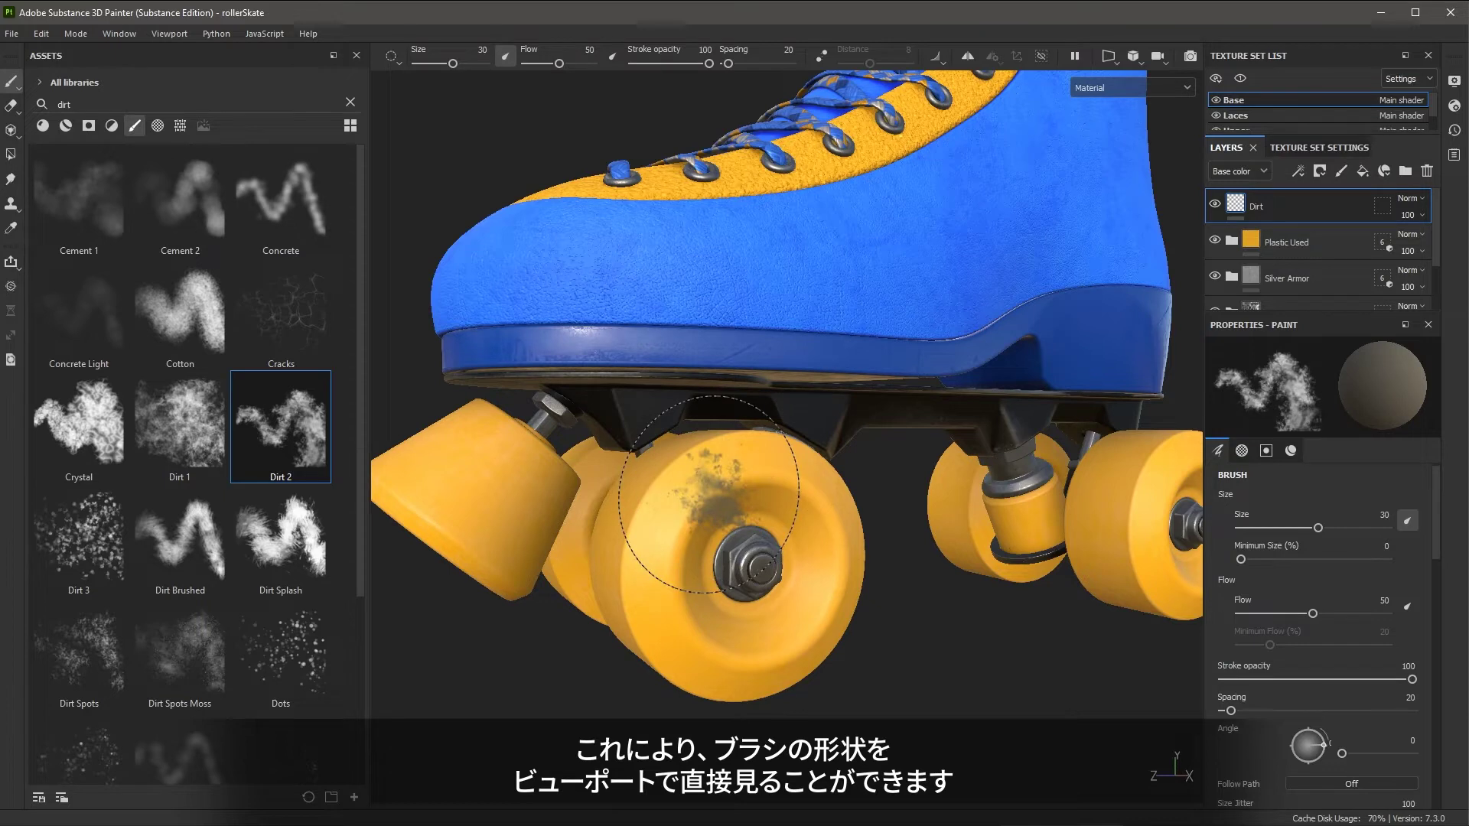
Step: Try the Crosshair Cursor for the brush and restore the Full Preview Cursor
left_click(391, 56)
left_click(429, 115)
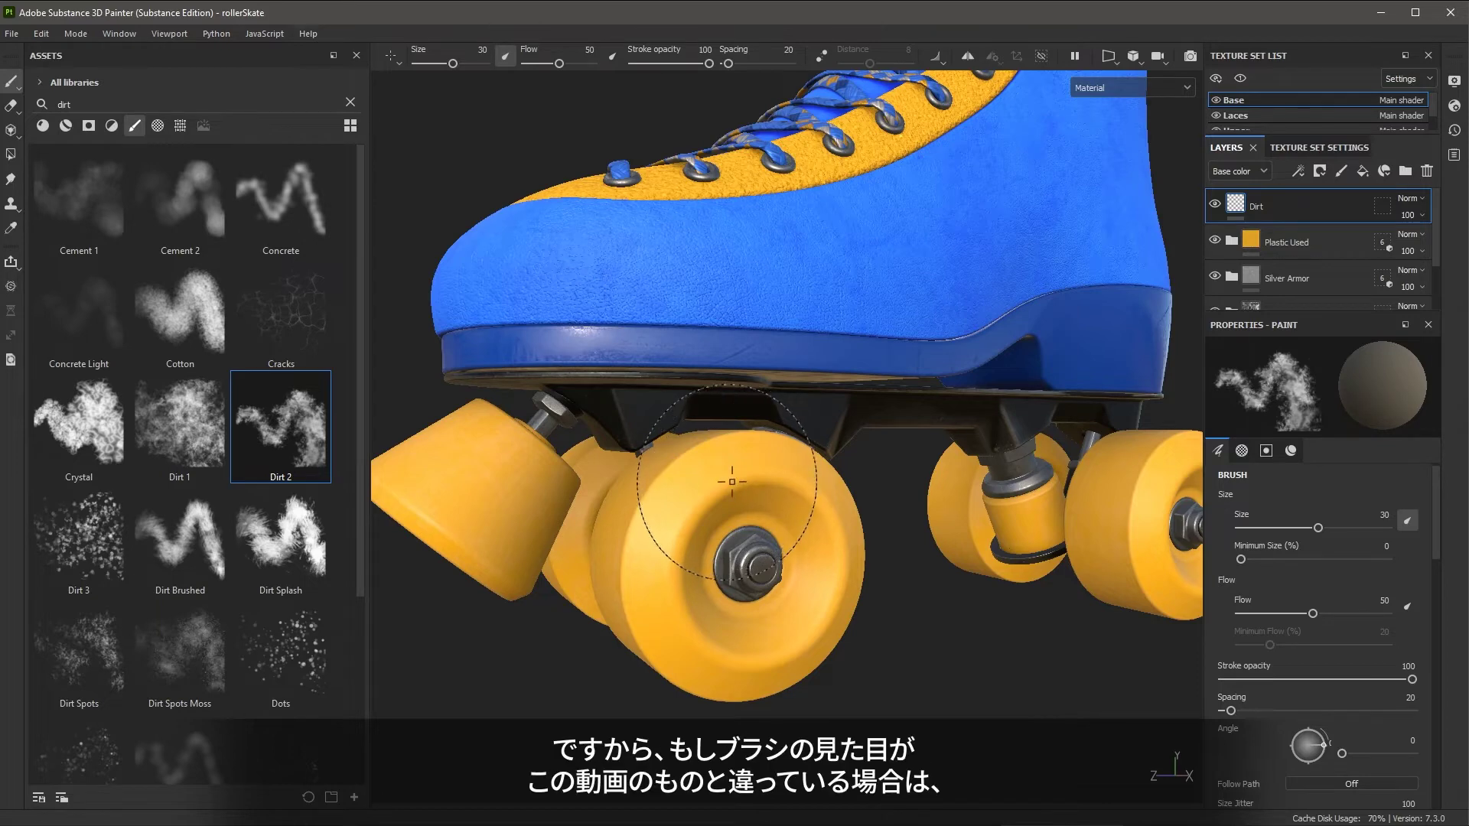
left_click(391, 56)
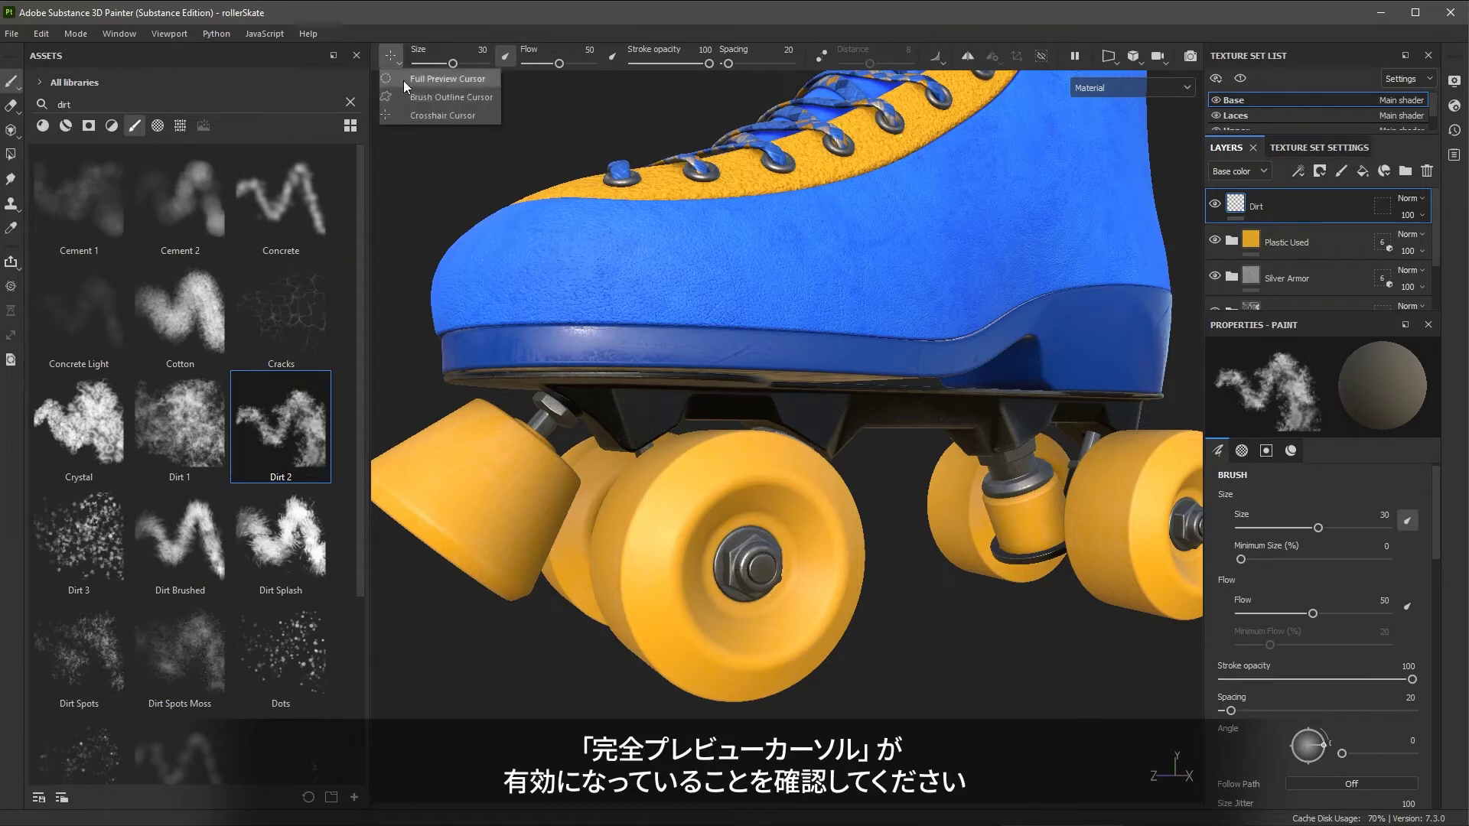
left_click(427, 89)
Step: Turn on symmetry for painting on the skate
right_click_drag(811, 570, 776, 528, "alt")
mouse_move(777, 528)
left_mouse_down("alt")
mouse_move(806, 493)
mouse_move(754, 291)
left_mouse_up("alt")
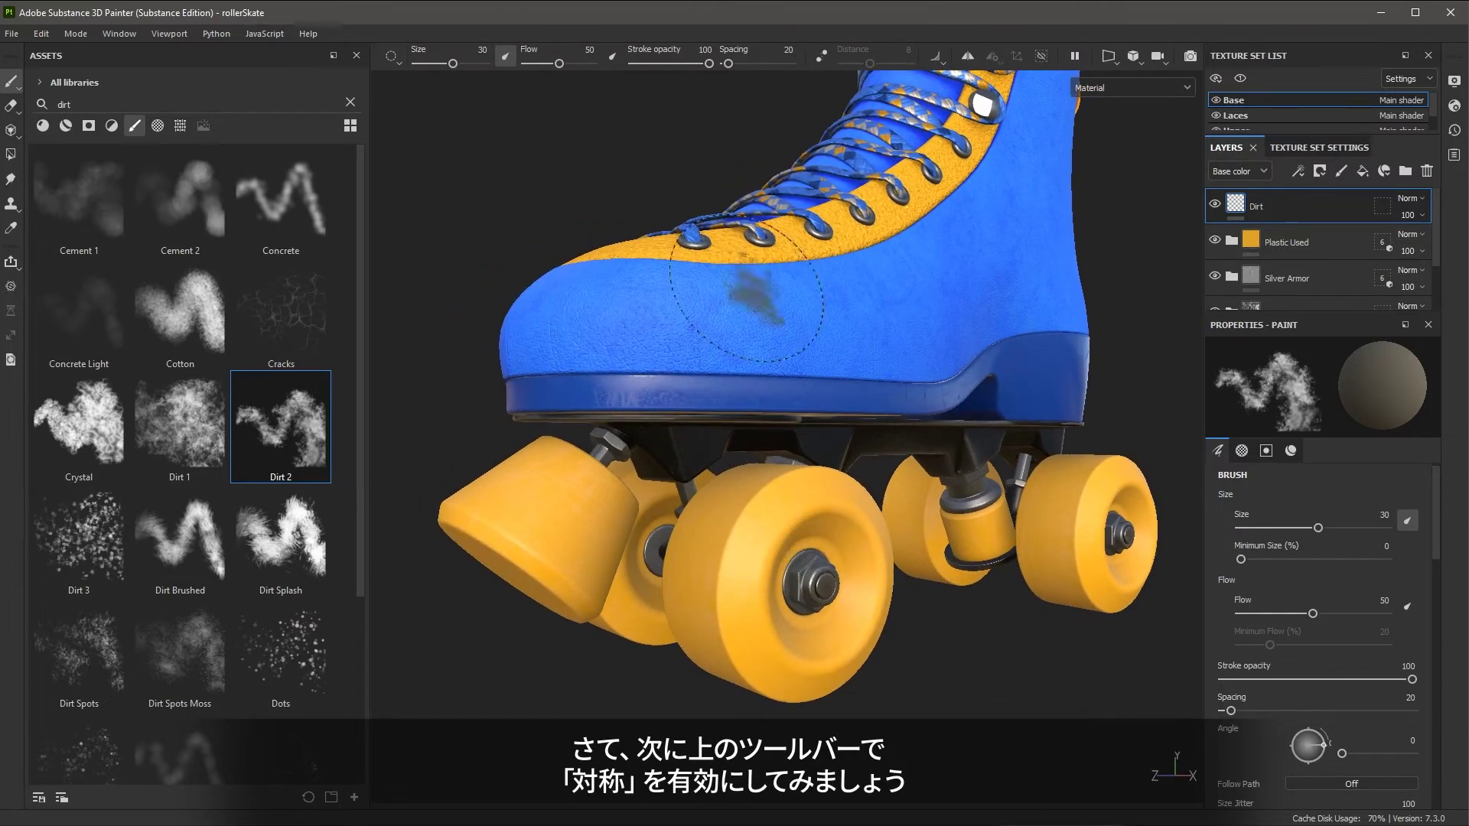
left_click(968, 60)
Step: Try mirrored dirt strokes on the treads of the front wheels with brush size 27.42 and undo the last one
left_click_drag(1033, 489, 823, 394, "alt")
left_click_drag(1010, 464, 803, 440, "alt")
mouse_move(879, 476)
left_mouse_down("alt")
mouse_move(983, 475)
mouse_move(972, 501)
left_mouse_up("alt")
mouse_move(953, 568)
left_mouse_down("alt")
mouse_move(926, 599)
mouse_move(994, 577)
mouse_move(896, 590)
left_mouse_up("alt")
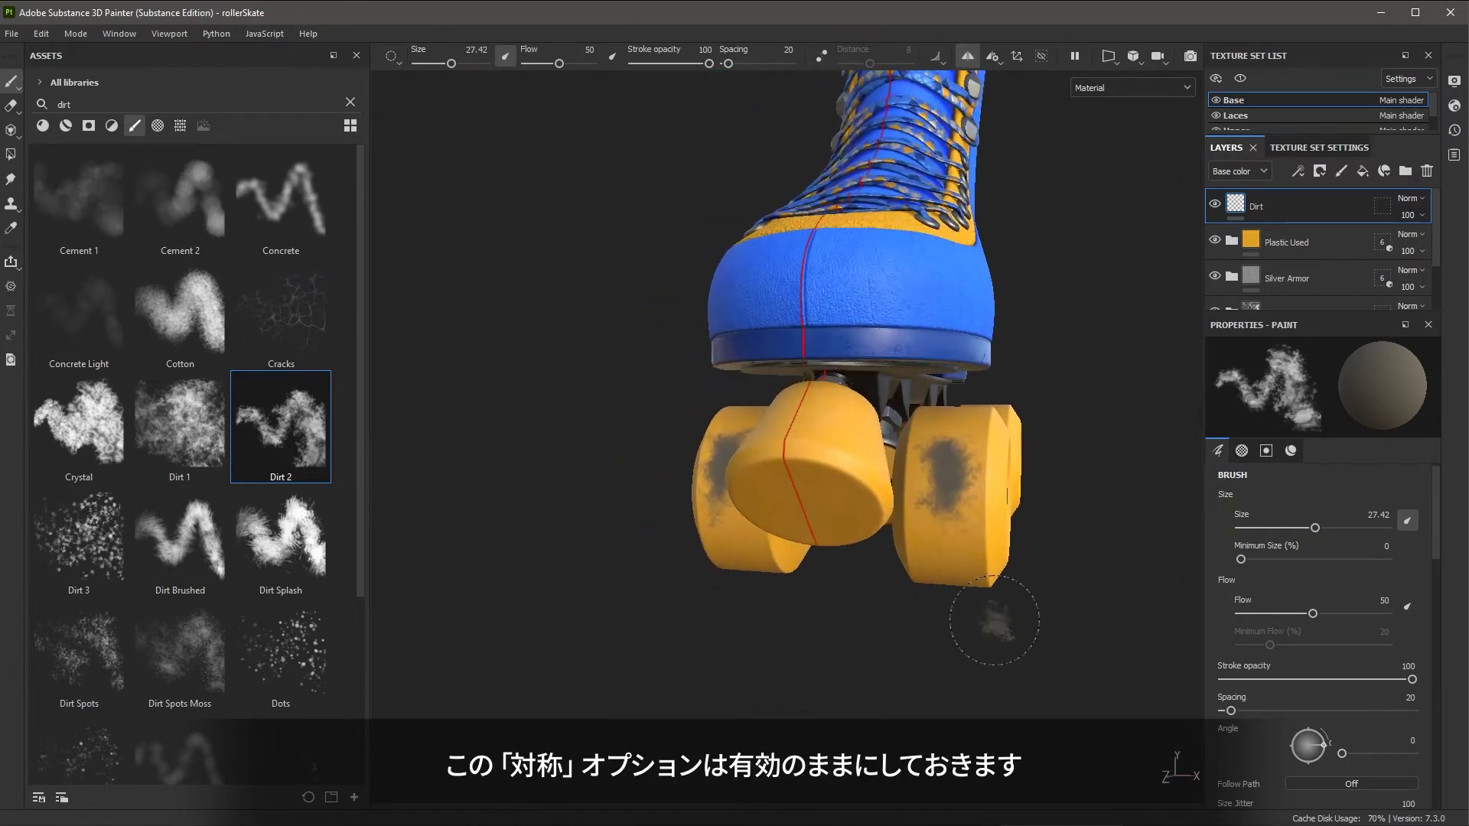
key("ctrl+z")
Step: Lower the brush flow to 10 so dirt can be layered gradually on the front wheel
mouse_move(1022, 566)
left_mouse_down("alt")
mouse_move(892, 577)
mouse_move(844, 534)
left_mouse_up("alt")
right_click_drag(844, 534, 879, 583, "alt")
mouse_move(879, 584)
left_mouse_down("alt")
mouse_move(957, 567)
mouse_move(921, 557)
left_mouse_up("alt")
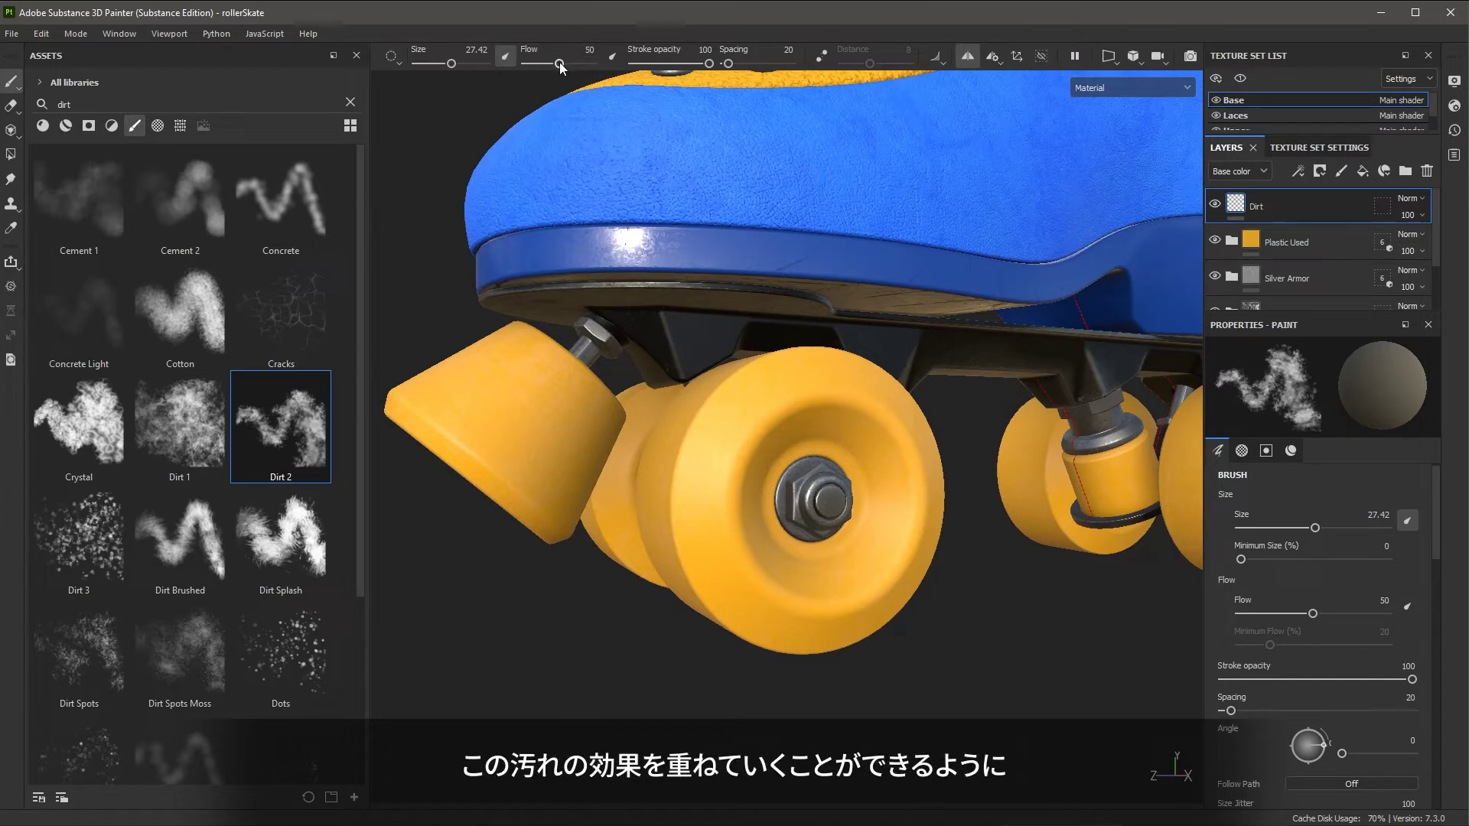
left_click_drag(559, 63, 533, 66)
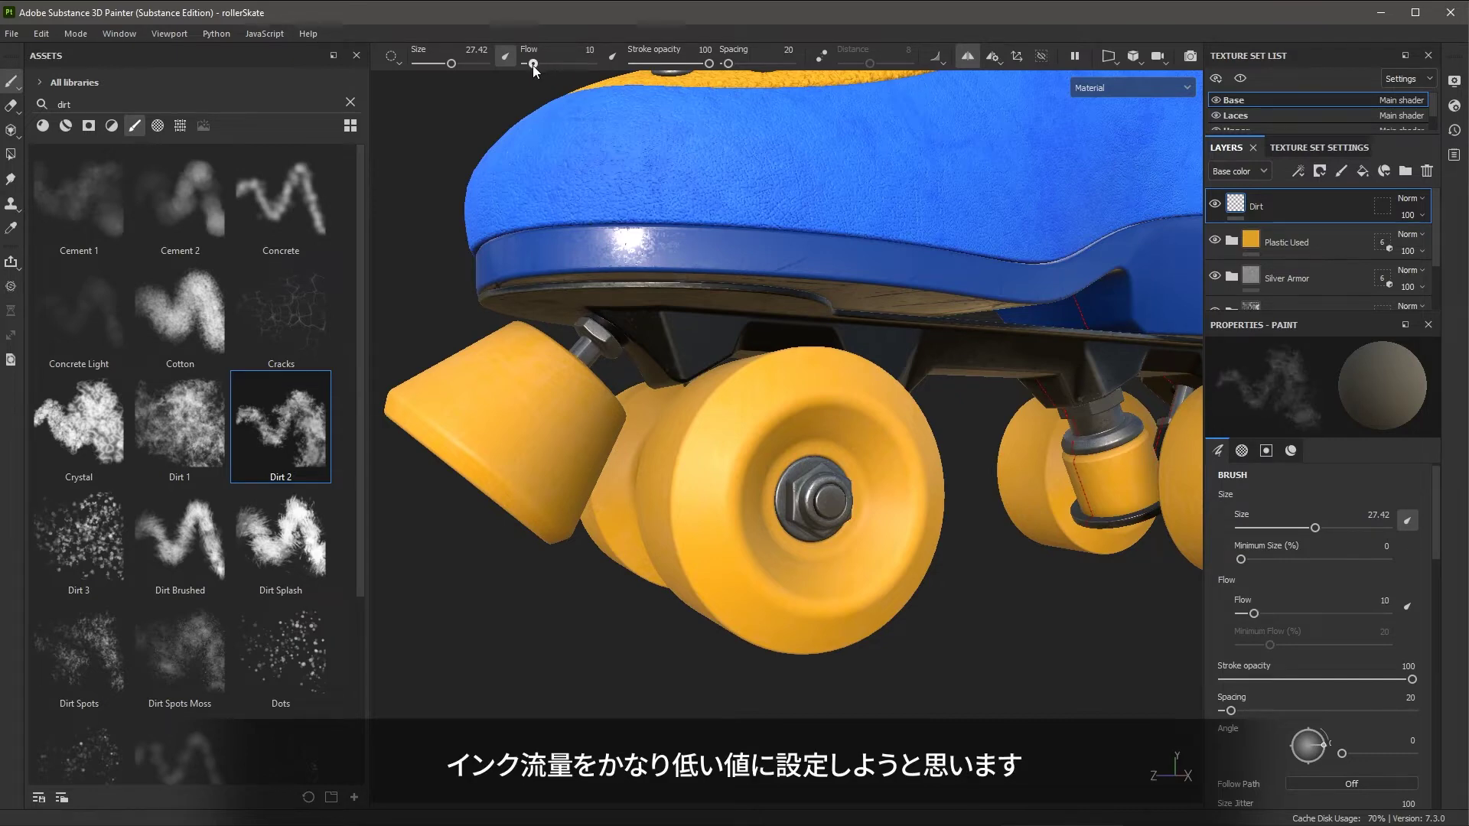
Step: Test the brush over the front wheel's outer face, enlarging it to 48.52 and varying its hardness
middle_click_drag(799, 463, 786, 438)
scroll(786, 438, "up", 3)
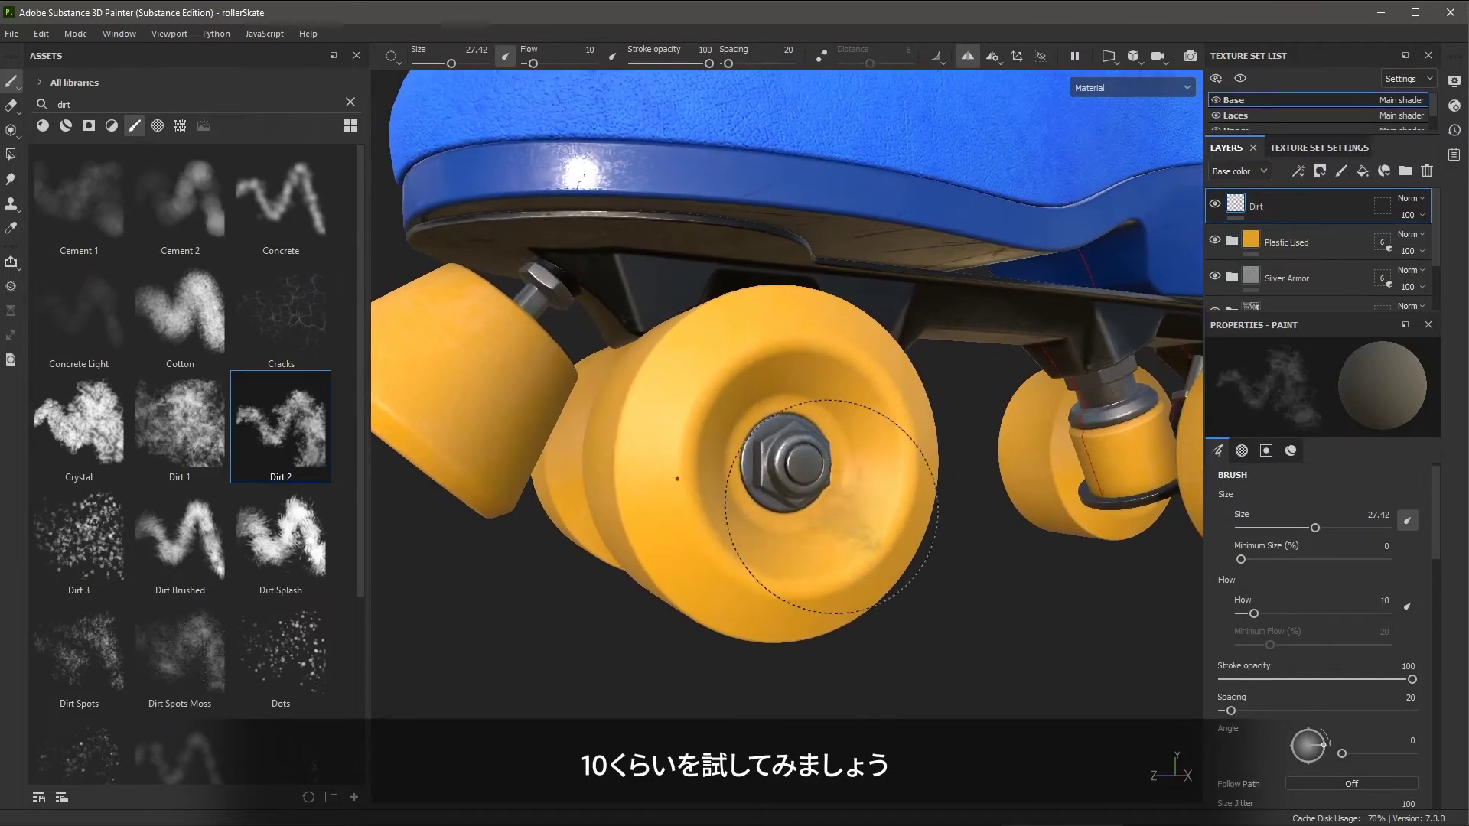
left_click_drag(811, 431, 839, 423)
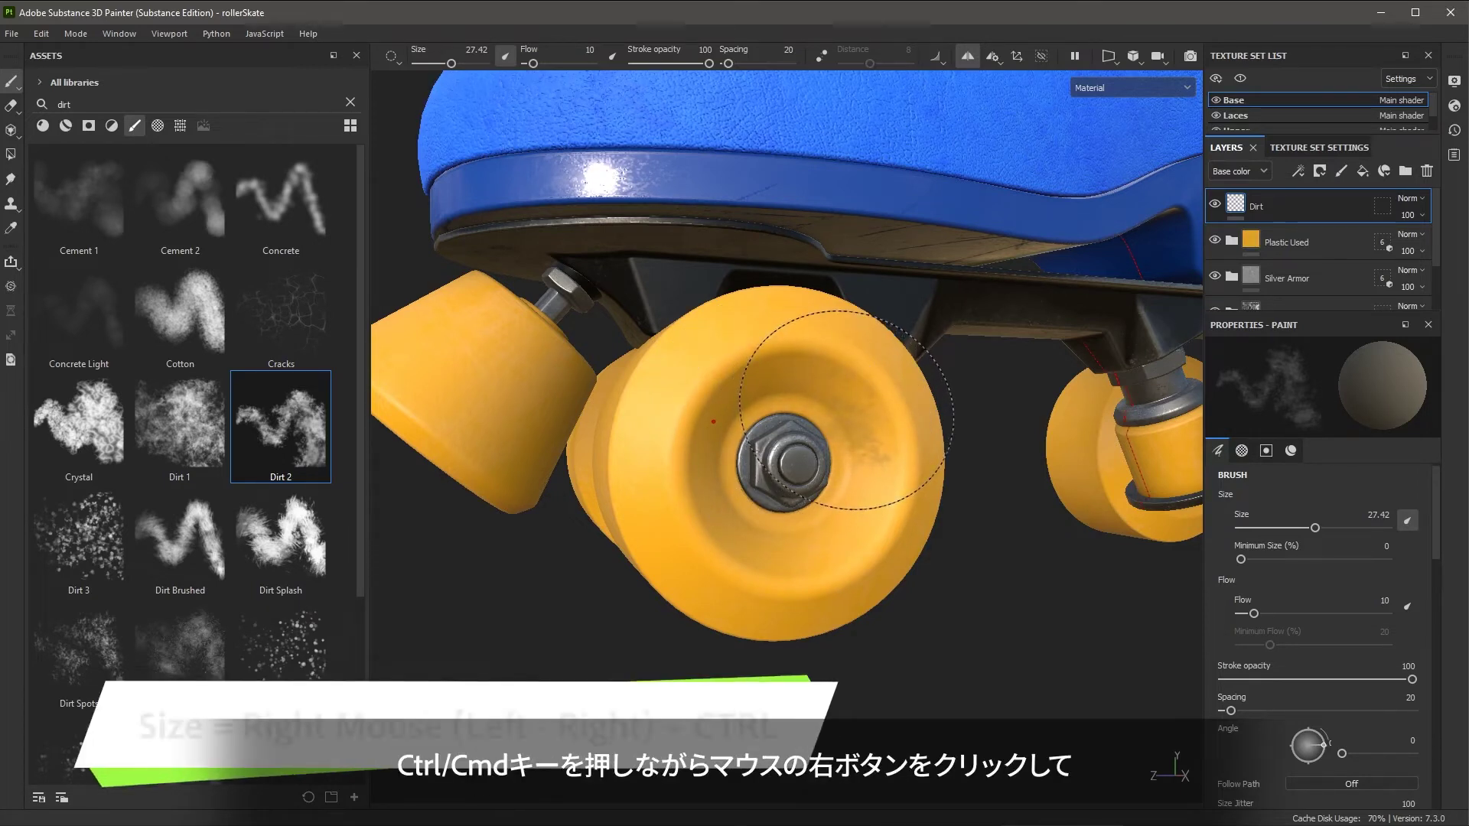
key("ctrl")
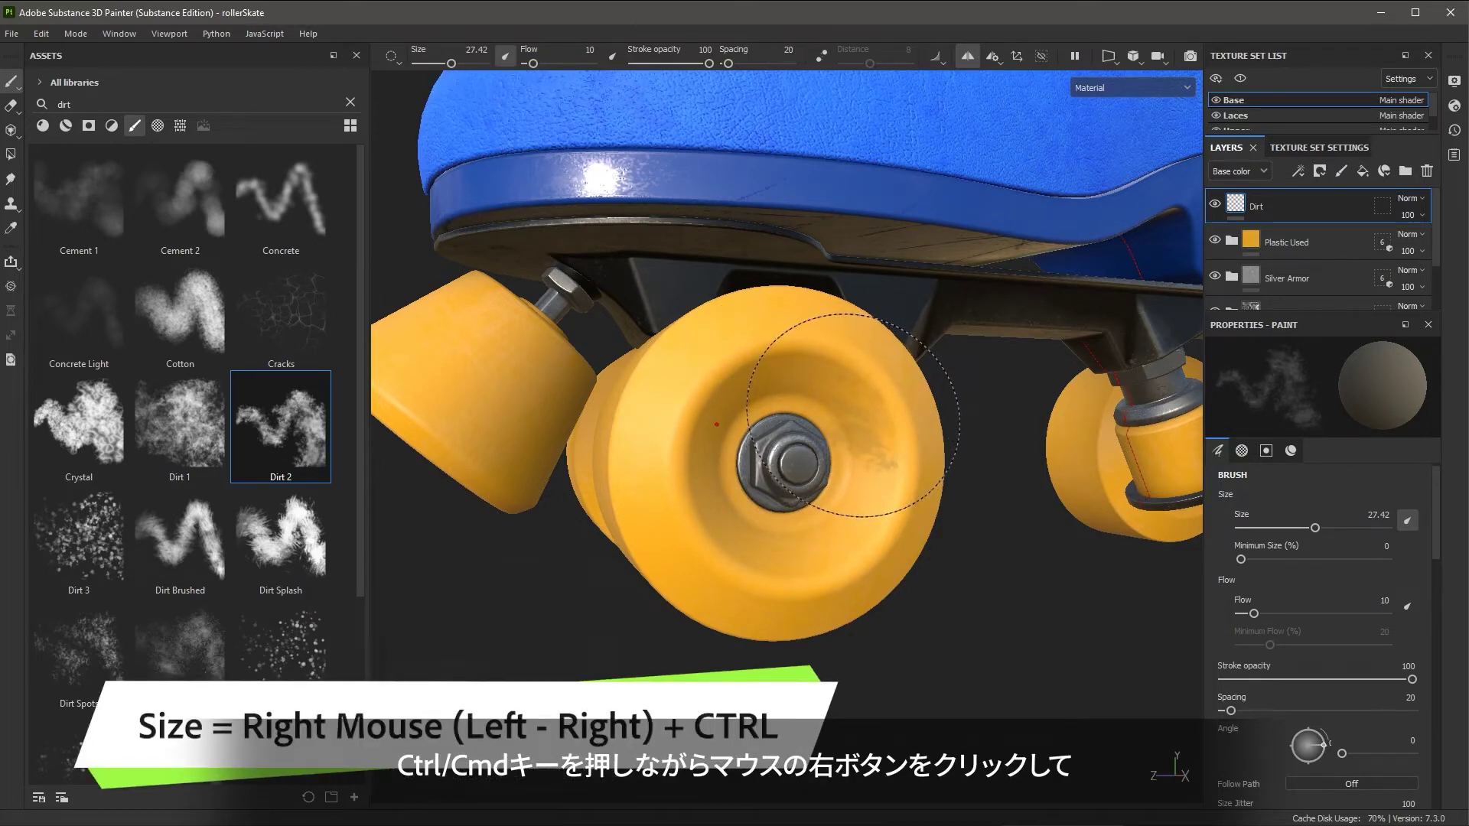
mouse_move(853, 415)
right_mouse_down("ctrl")
mouse_move(788, 415)
mouse_move(903, 415)
right_mouse_up("ctrl")
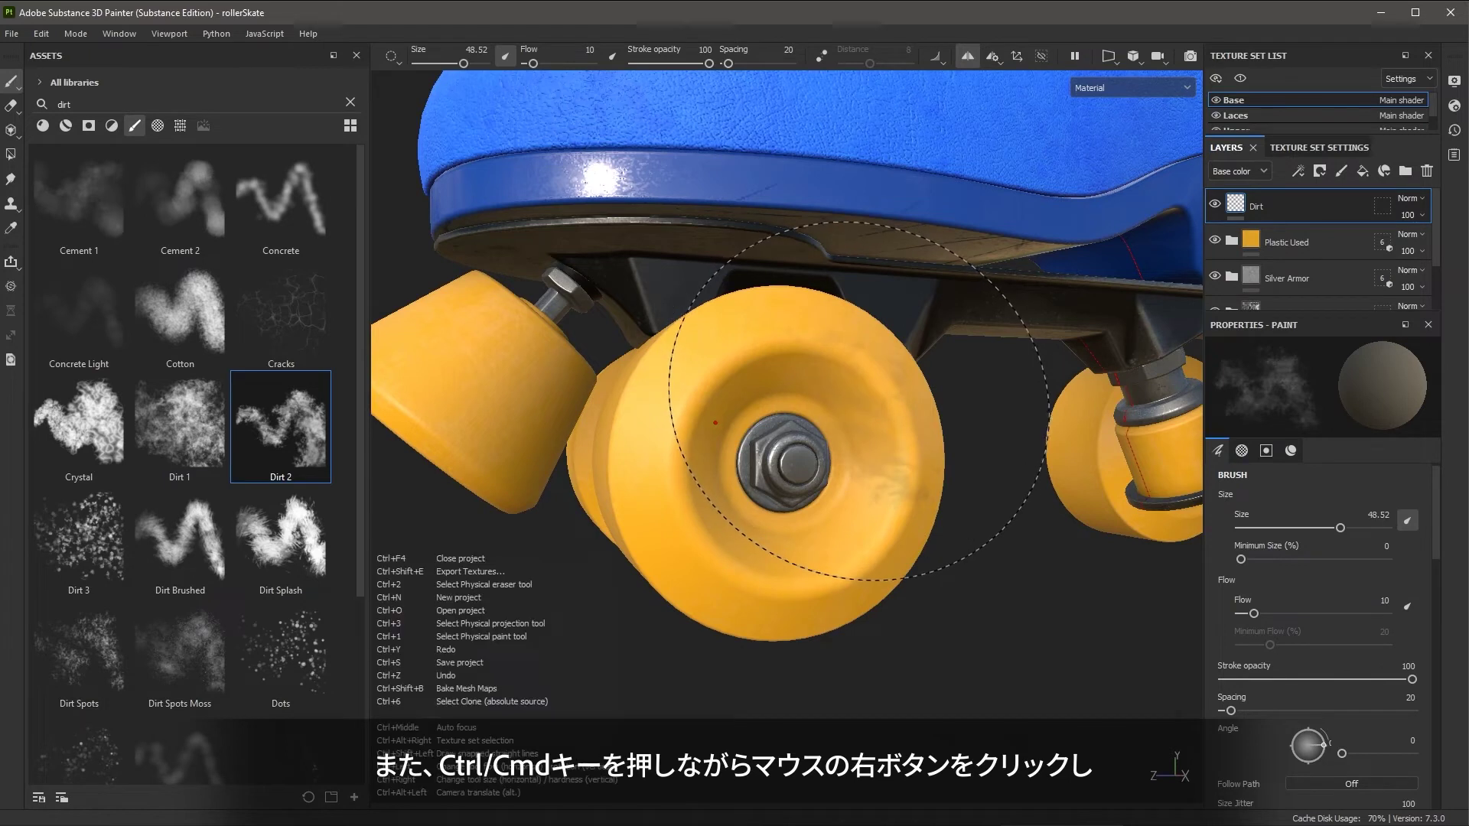
mouse_move(863, 406)
right_mouse_down("ctrl")
mouse_move(863, 367)
mouse_move(863, 421)
right_mouse_up("ctrl")
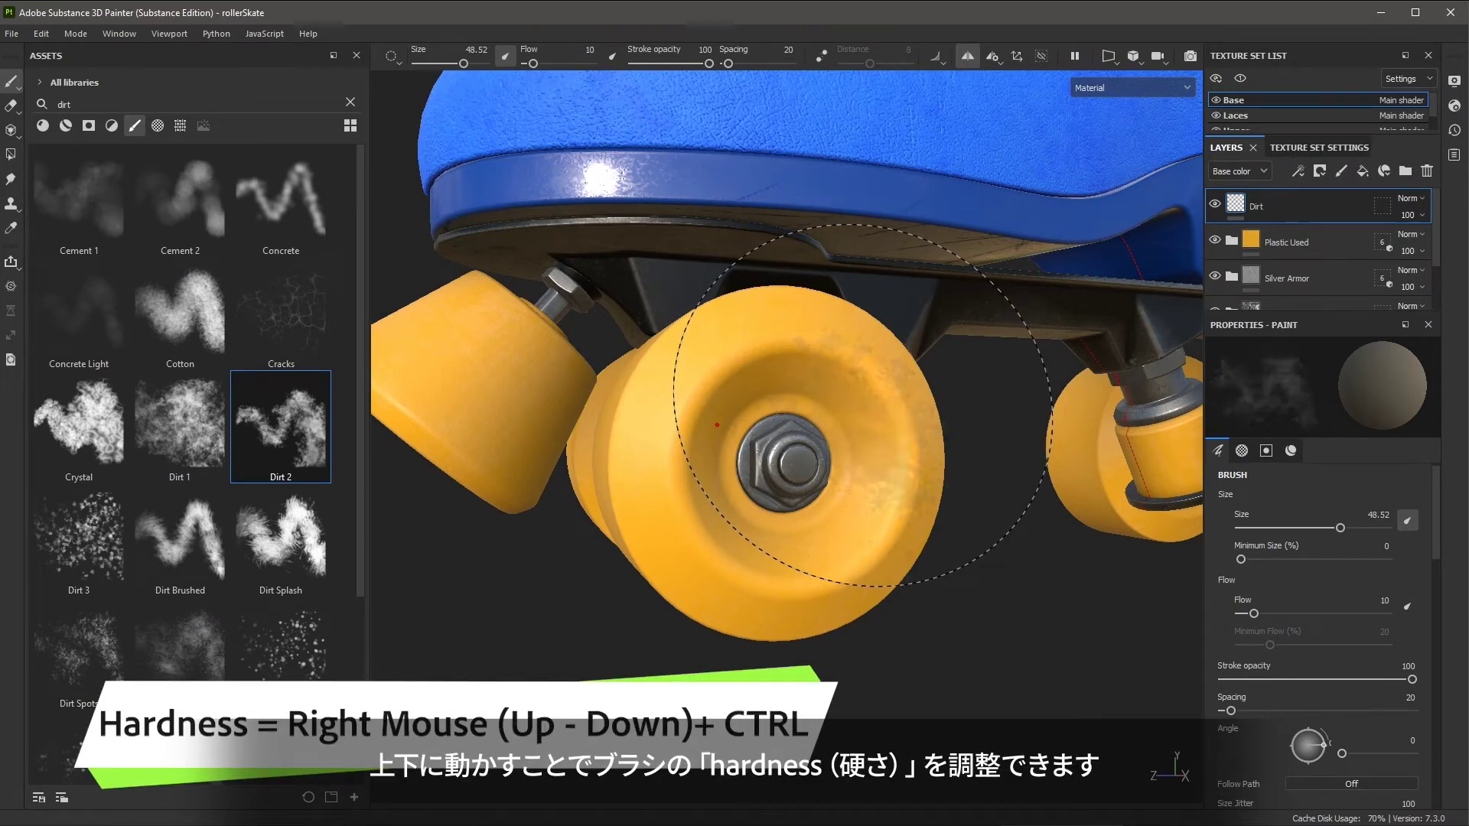
Step: Reduce the brush size to 16.34 and paint dirt above the hub in the front wheel's recess
right_click_drag(716, 425, 720, 433, "ctrl")
left_click_drag(834, 400, 811, 409, "alt")
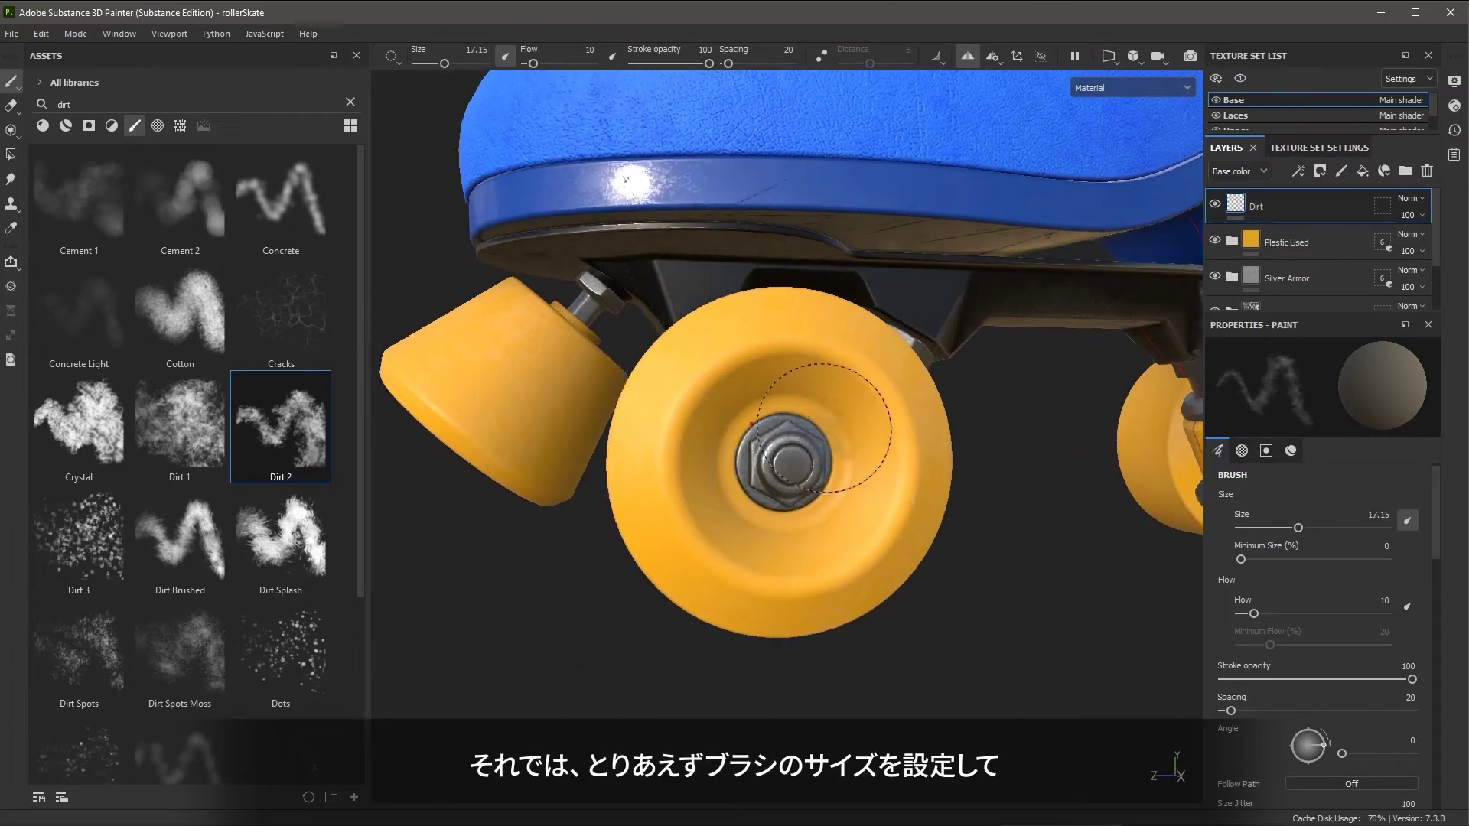
middle_click_drag(811, 409, 820, 383, "alt")
right_click_drag(820, 383, 875, 457, "alt")
right_click_drag(756, 397, 741, 387, "ctrl")
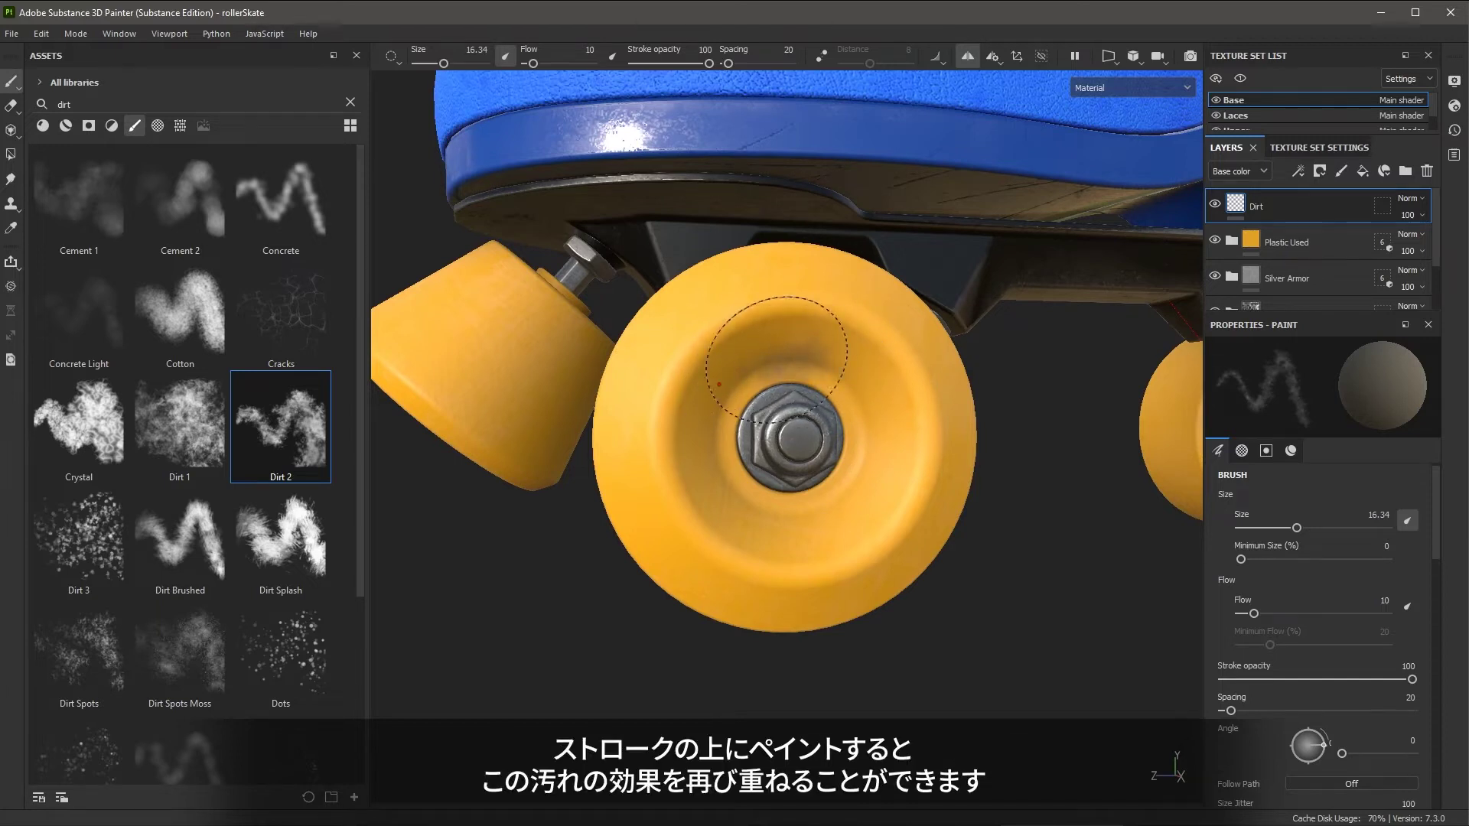
Step: Try overlapping dirt strokes on the raised rim of the front wheel's outer face and undo them
left_click(929, 442)
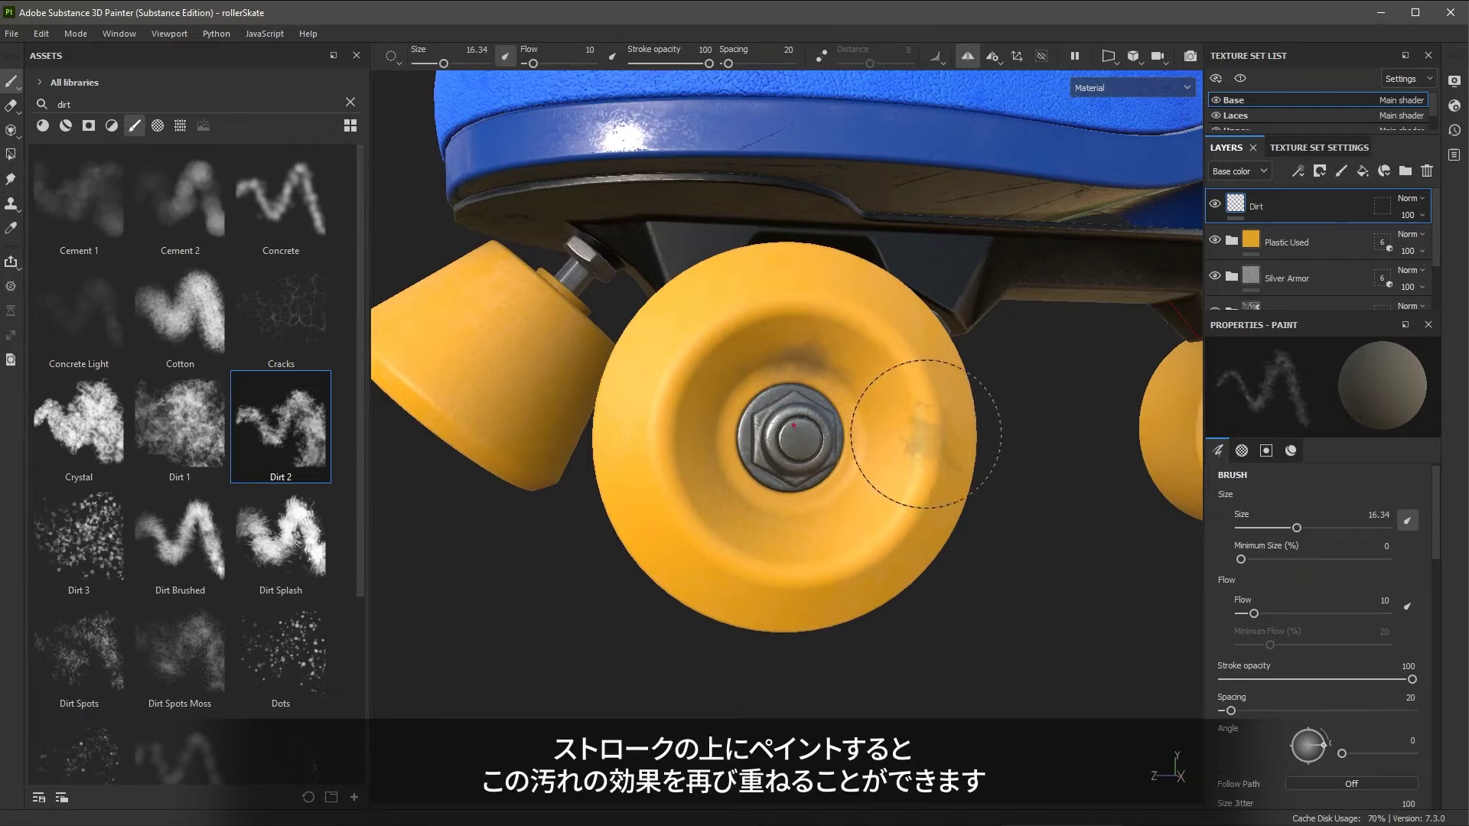
left_click_drag(926, 434, 901, 431)
key("ctrl+z")
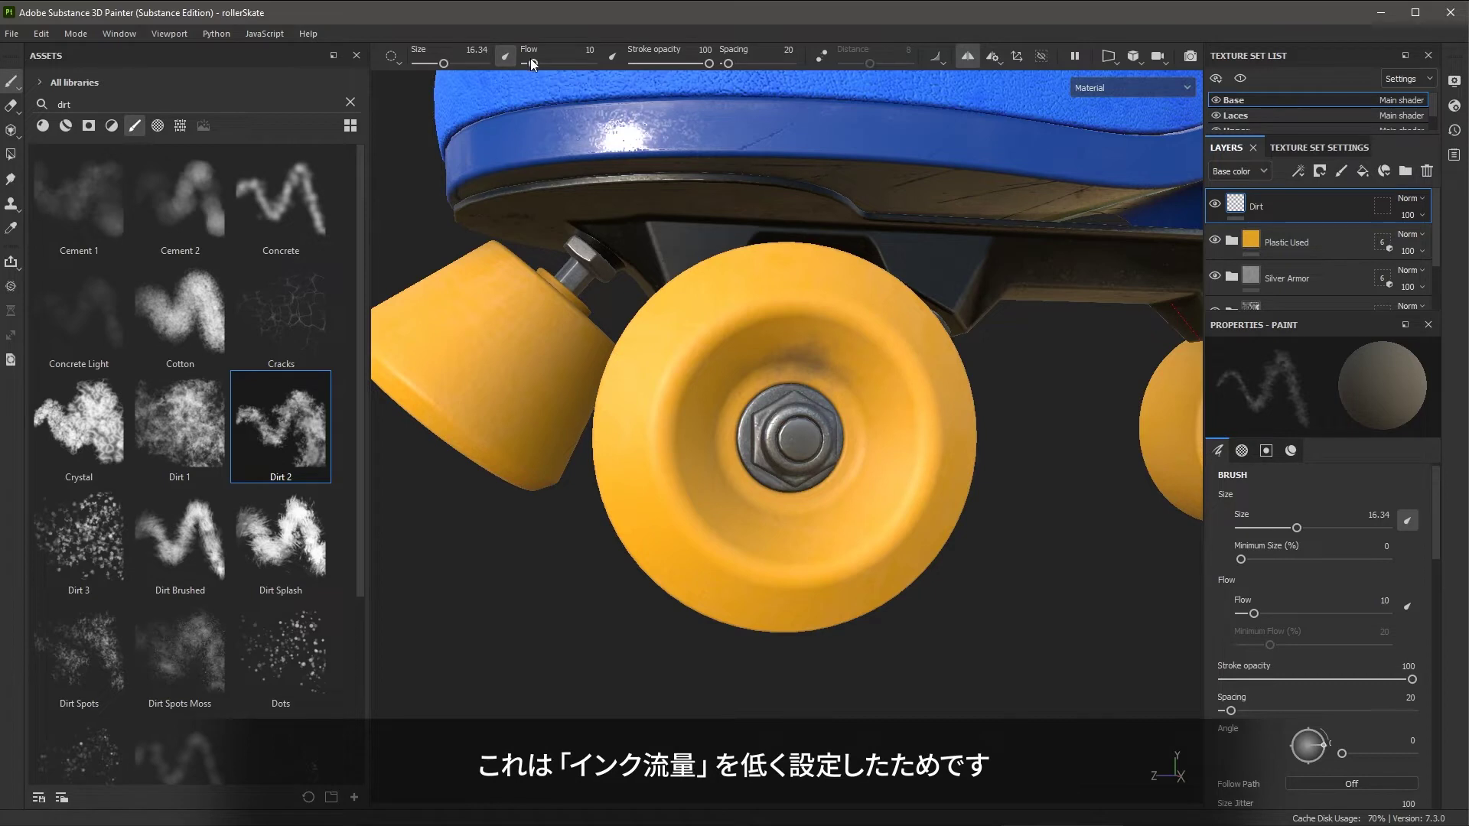
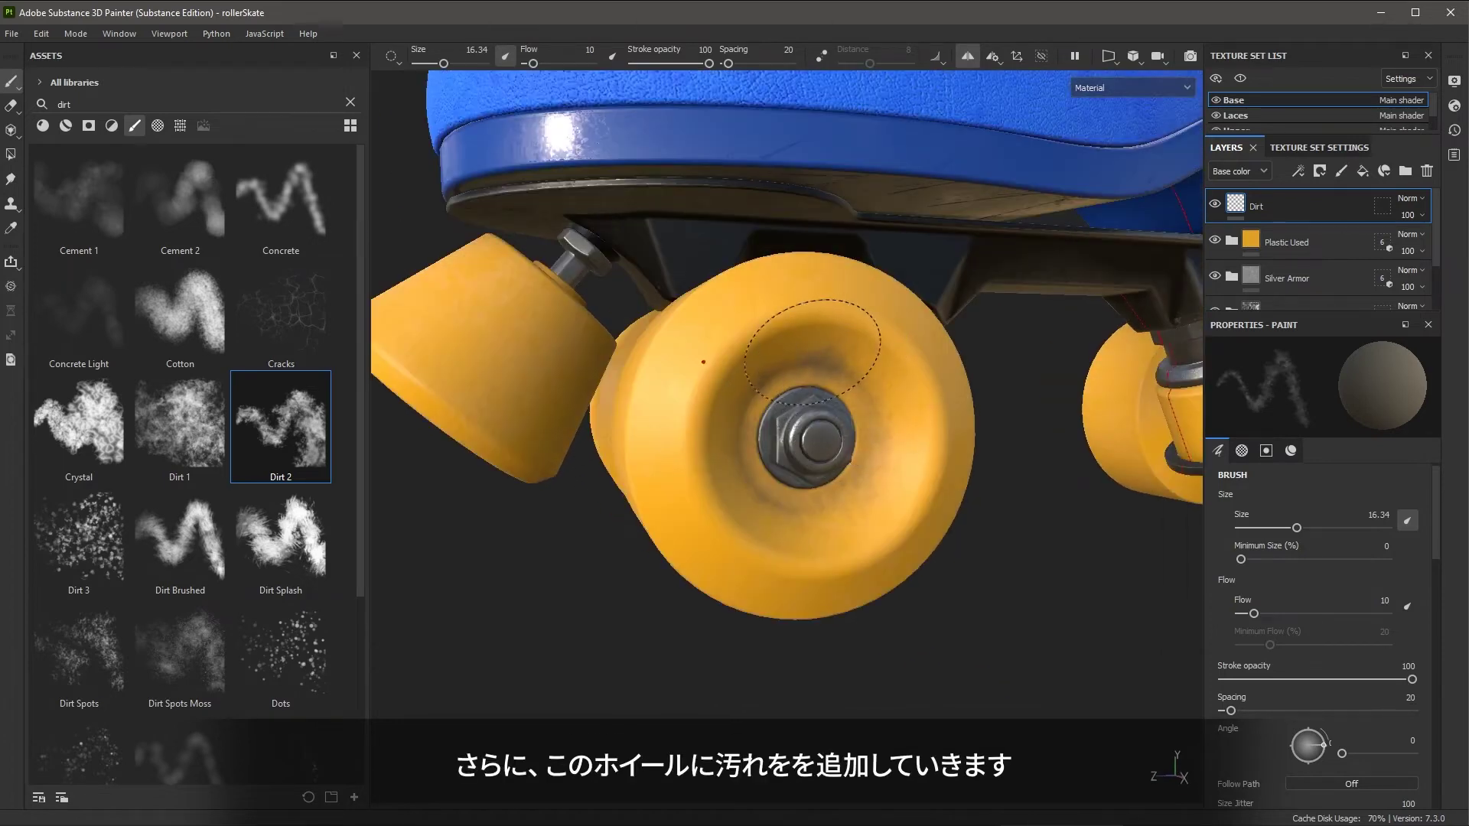
Step: Build up dirt around the front wheel's hub and paint the front of its tread with brush size 25.2
mouse_move(813, 350)
left_mouse_down("alt")
mouse_move(849, 458)
mouse_move(822, 450)
left_mouse_up("alt")
left_click_drag(768, 315, 772, 338)
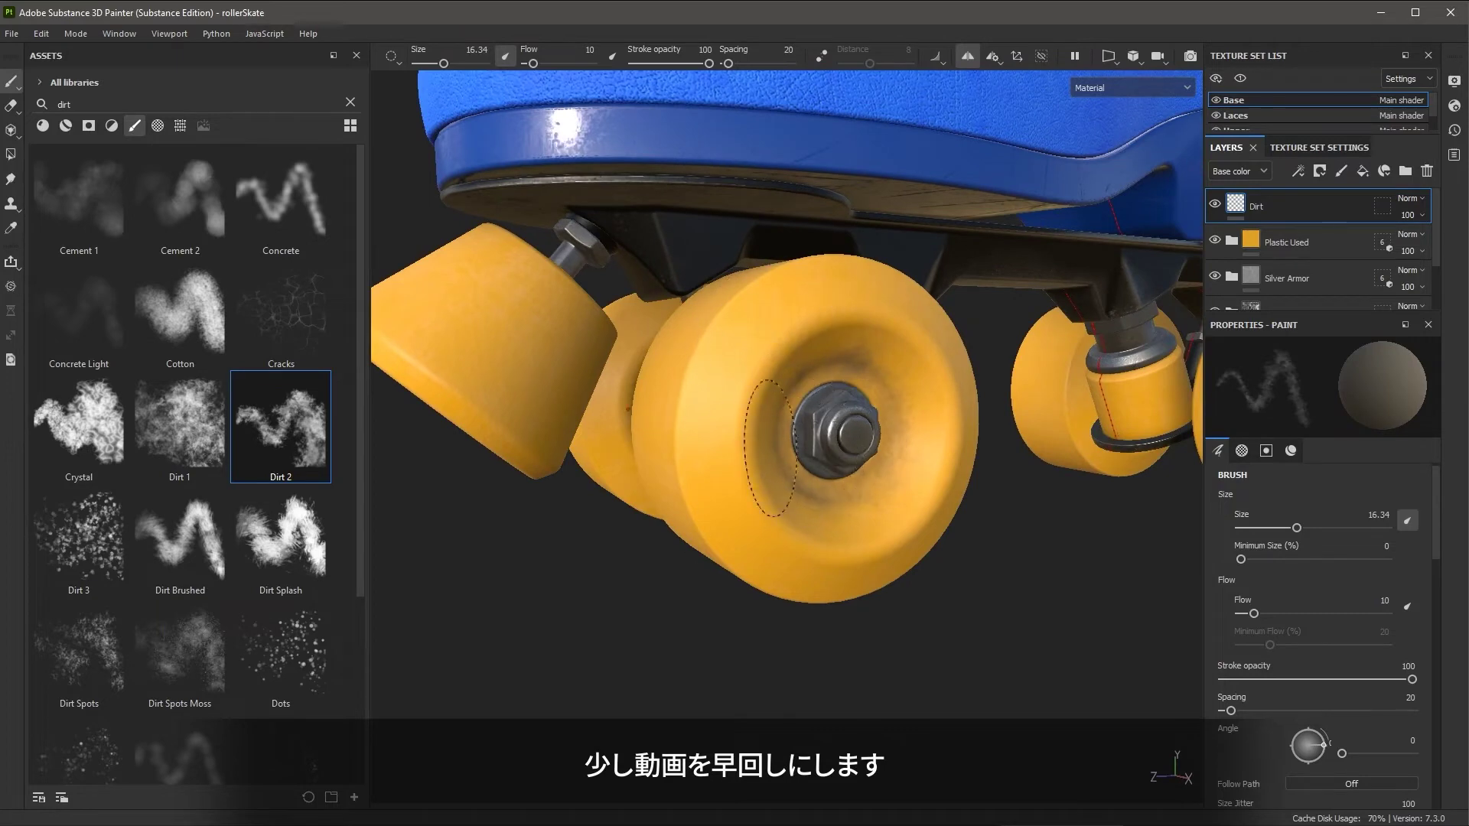
left_click_drag(771, 448, 945, 452, "alt")
right_click_drag(878, 420, 918, 420, "ctrl")
mouse_move(866, 360)
left_mouse_down()
mouse_move(878, 604)
mouse_move(858, 346)
mouse_move(900, 389)
left_mouse_up()
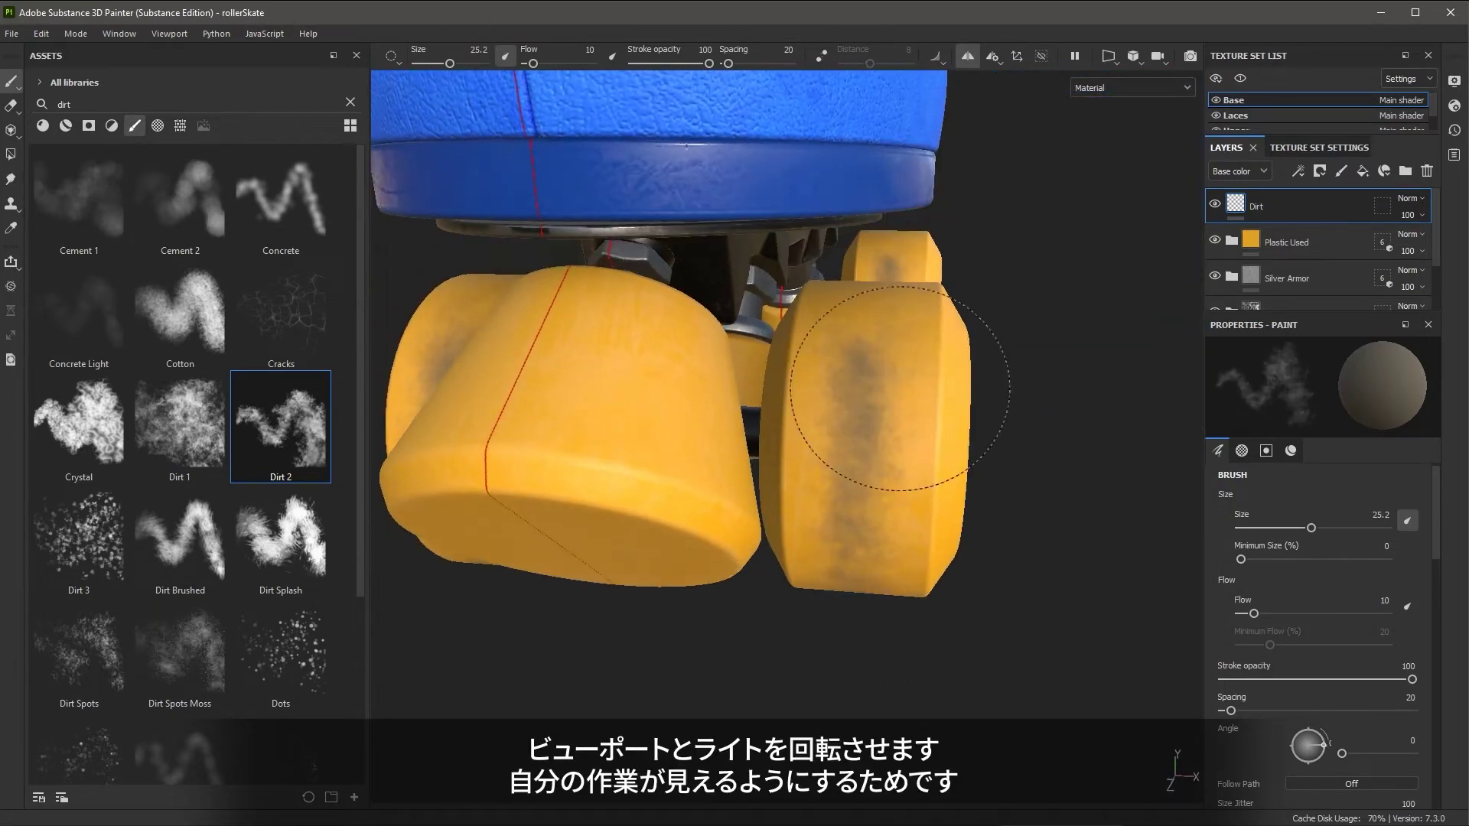
Step: Extend the dirt along the back and underside of the wheel's tread
mouse_move(861, 540)
left_mouse_down("alt")
mouse_move(869, 624)
mouse_move(914, 612)
mouse_move(827, 646)
mouse_move(930, 609)
mouse_move(911, 658)
mouse_move(964, 555)
mouse_move(707, 505)
left_mouse_up("alt")
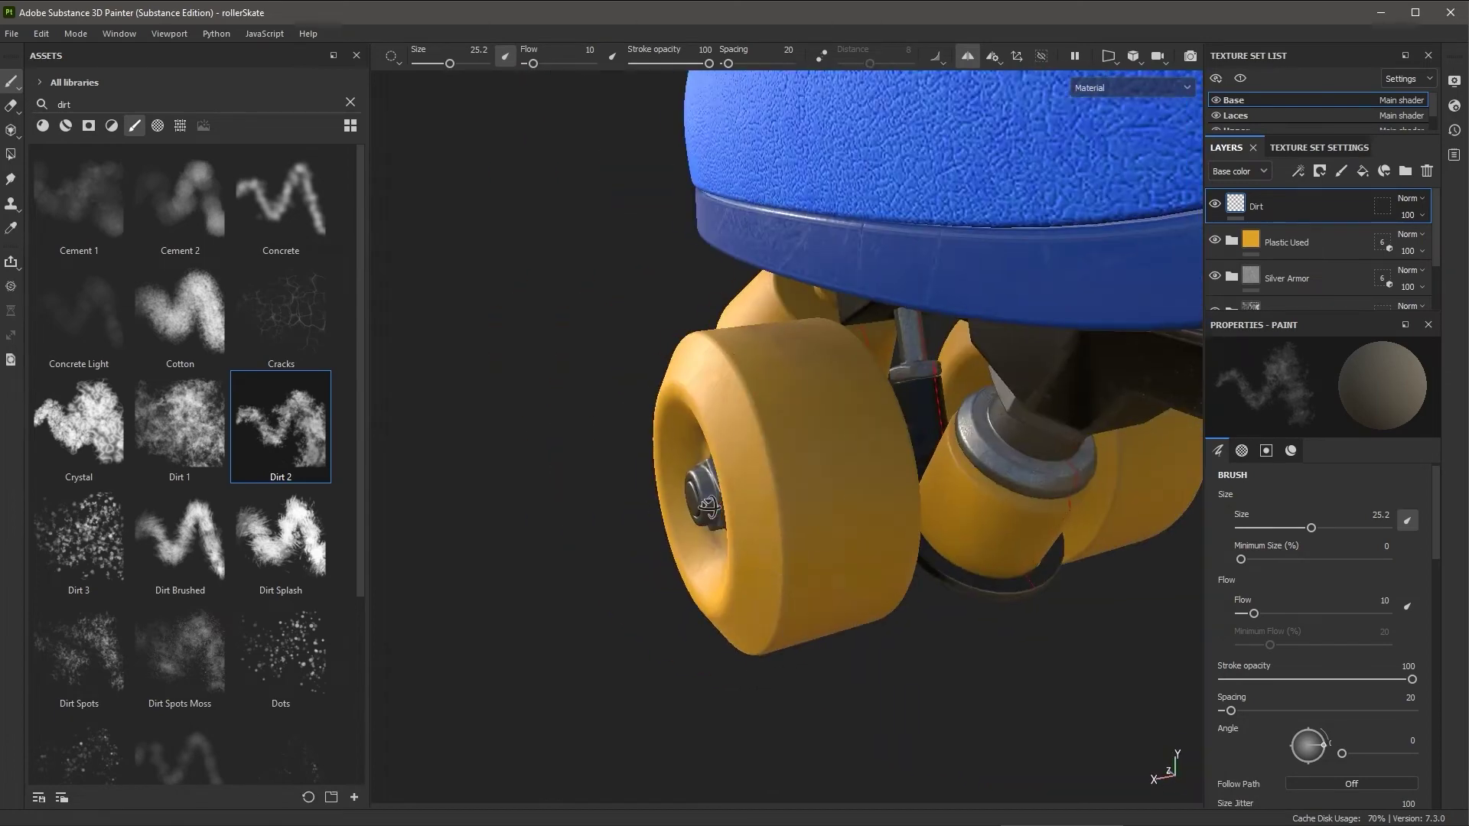
mouse_move(763, 689)
left_mouse_down("alt")
mouse_move(721, 610)
mouse_move(853, 383)
left_mouse_up("alt")
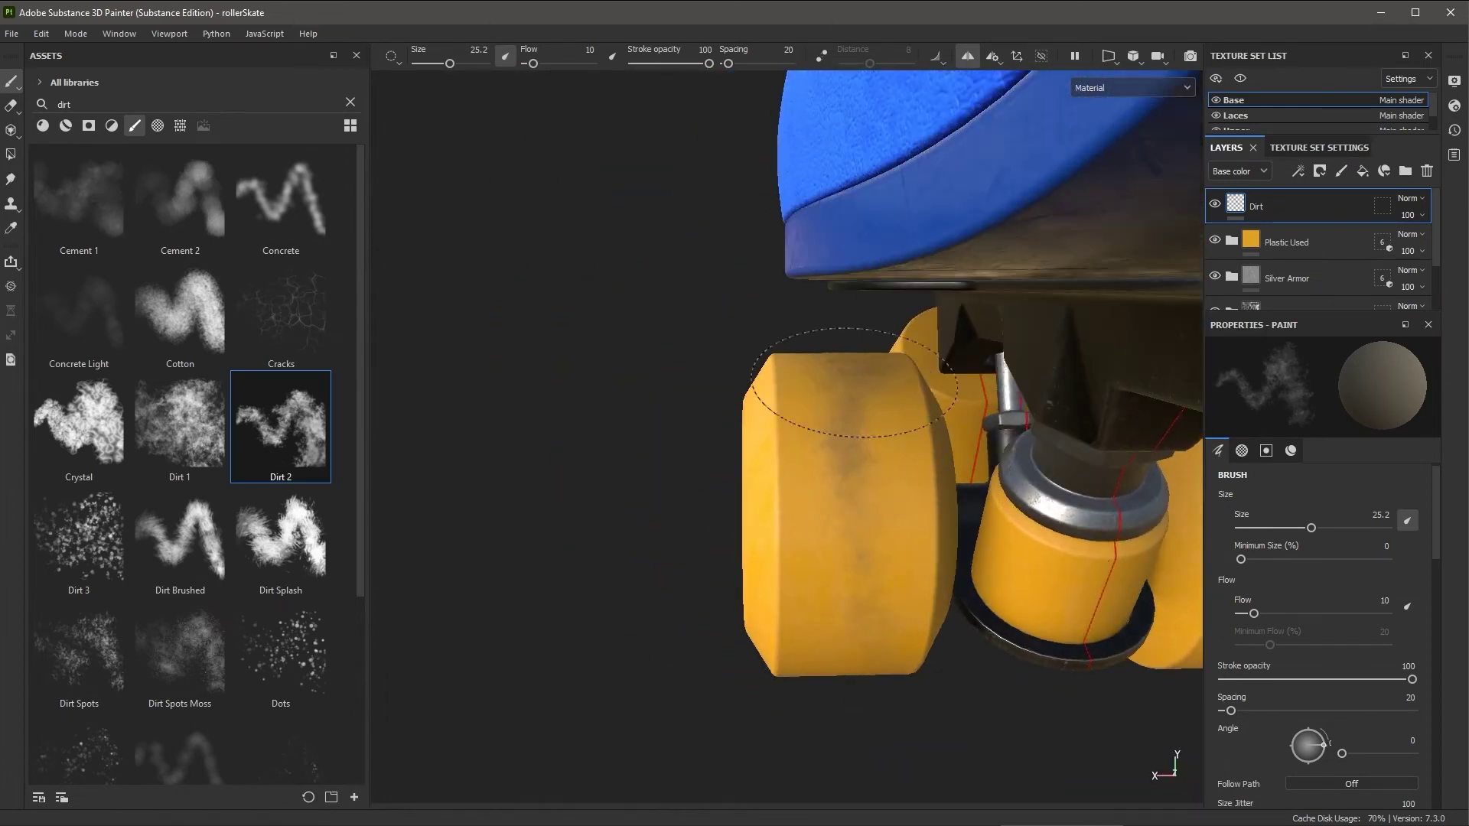
left_click_drag(859, 494, 856, 554)
left_click_drag(845, 336, 774, 253, "alt")
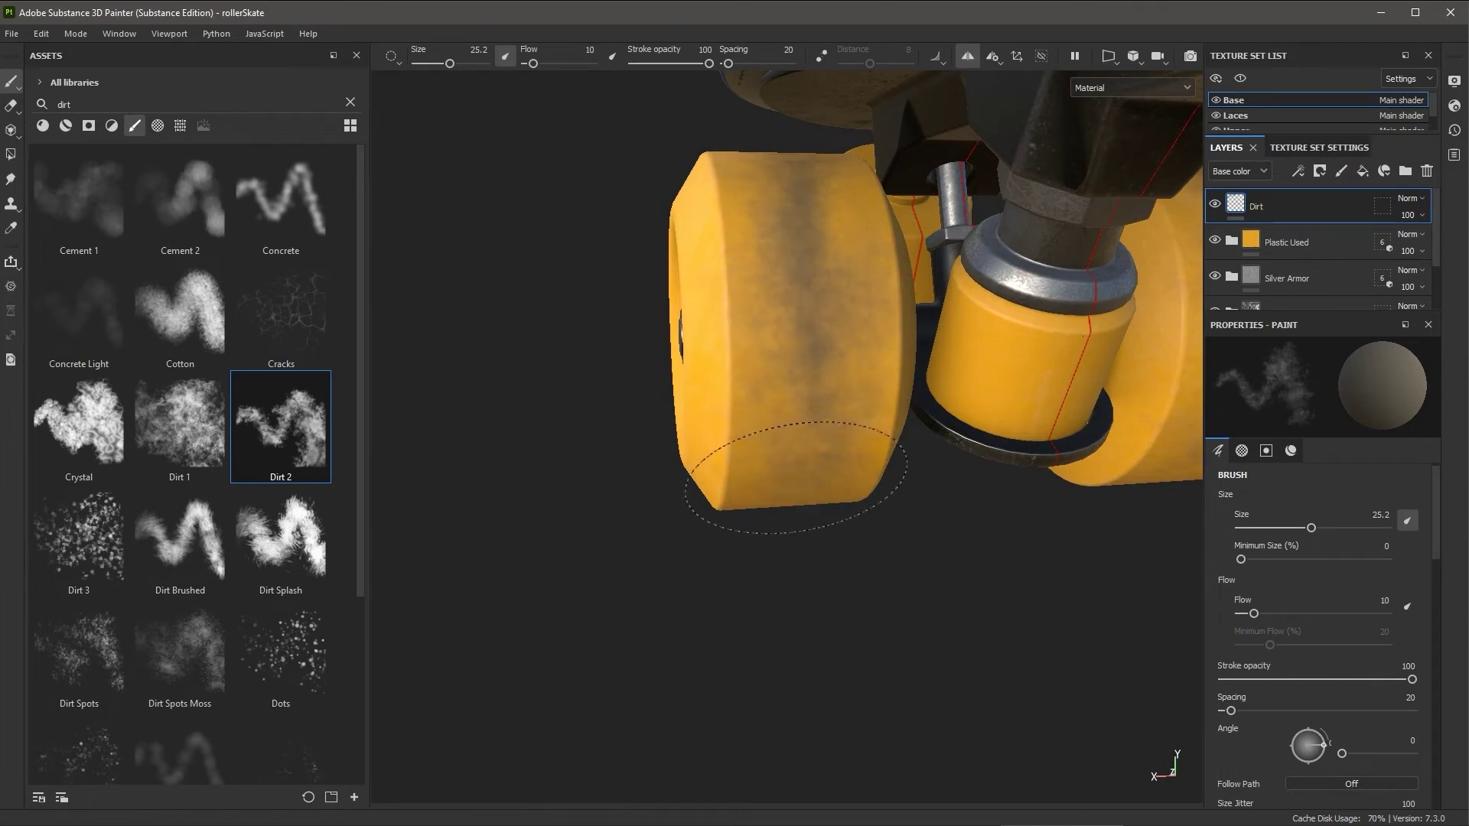
Step: Reduce the brush size to 19.35 and add dirt to the outer rim of the front wheel
mouse_move(795, 477)
left_mouse_down("alt")
mouse_move(856, 453)
mouse_move(990, 666)
mouse_move(902, 610)
left_mouse_up("alt")
right_click_drag(902, 610, 918, 520, "alt")
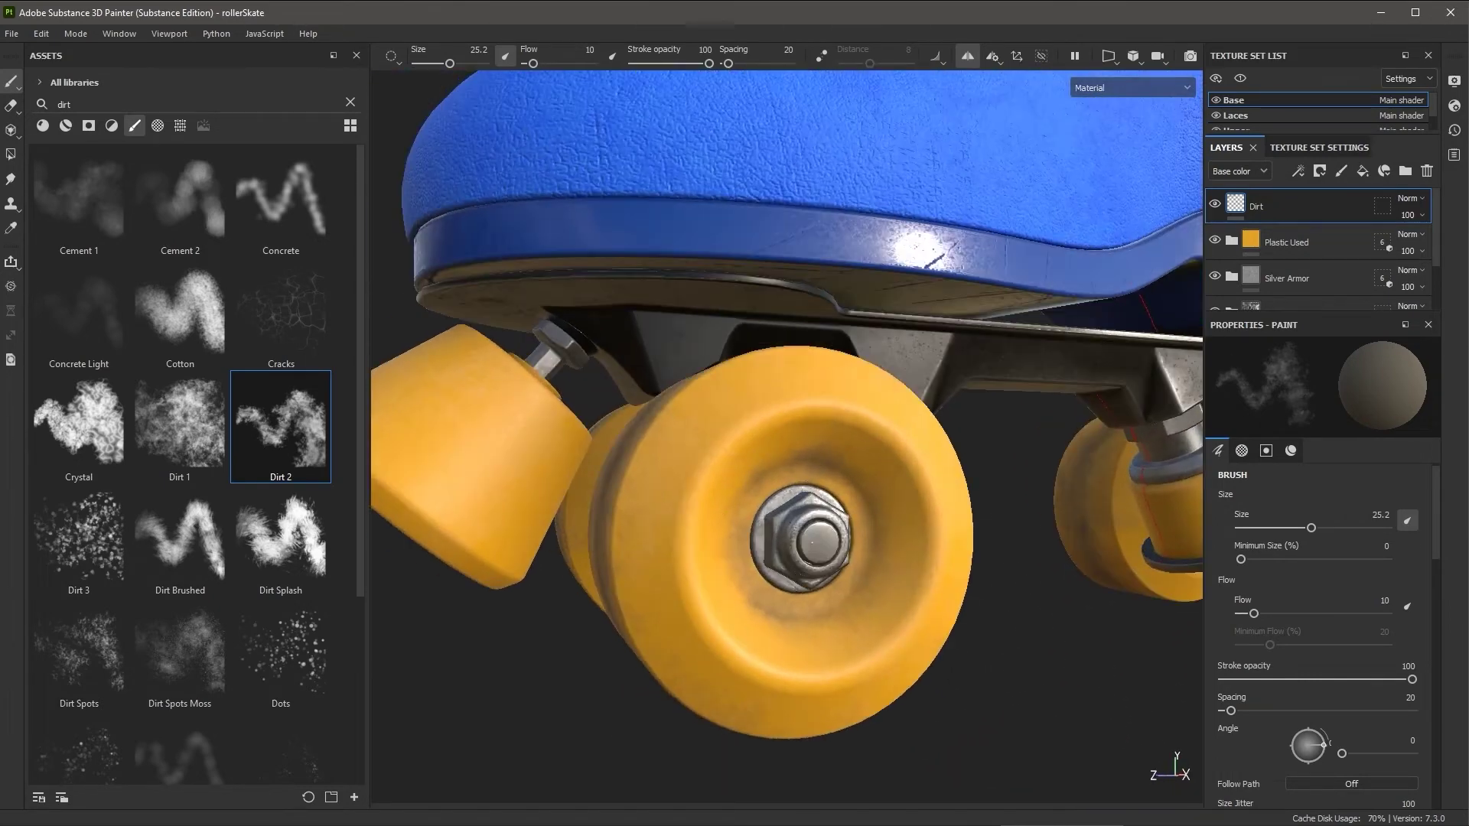
right_click_drag(888, 435, 865, 432, "ctrl")
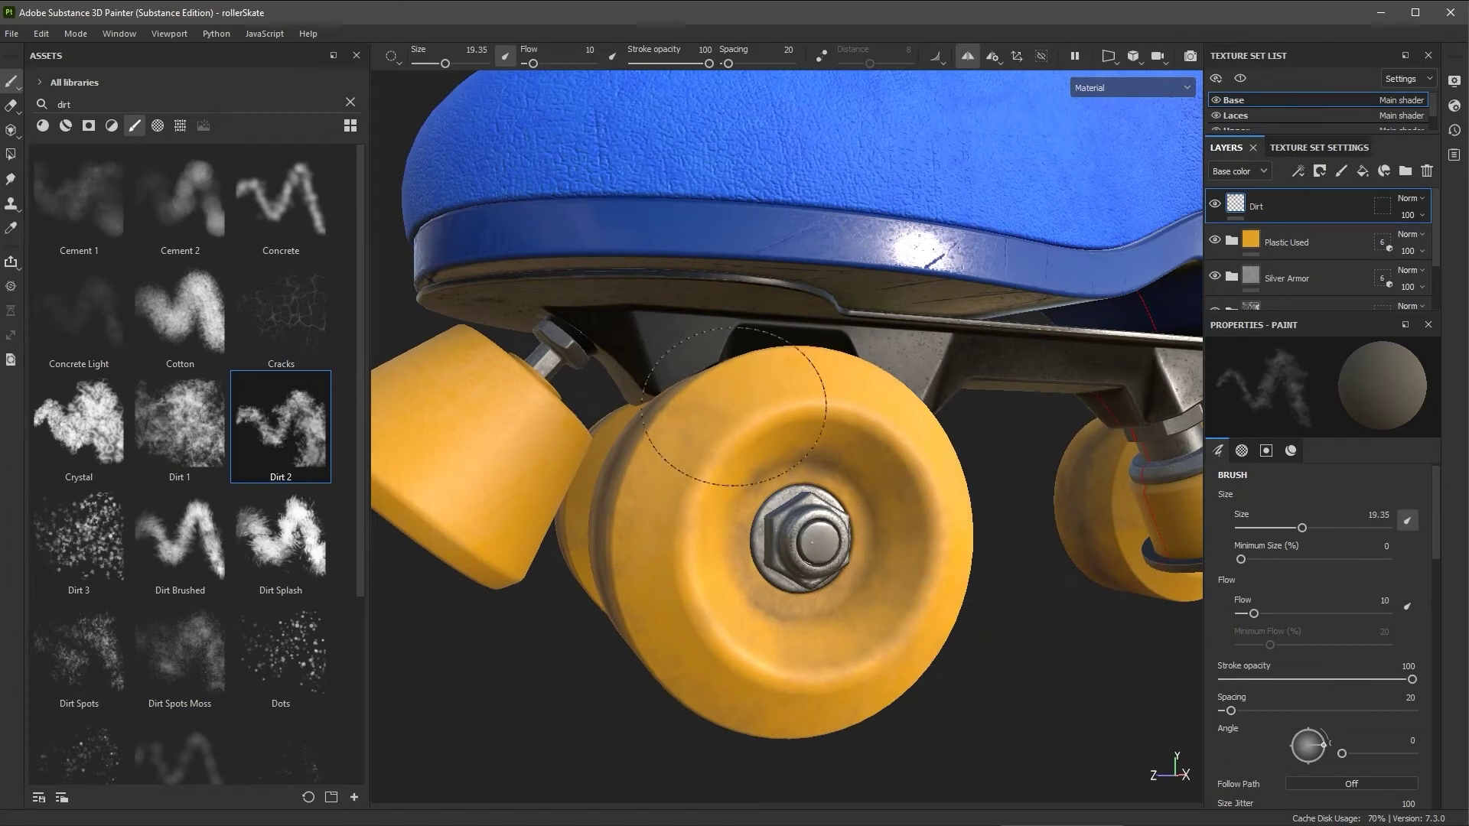
mouse_move(934, 558)
left_mouse_down("alt")
mouse_move(773, 499)
mouse_move(922, 673)
mouse_move(880, 536)
mouse_move(977, 590)
mouse_move(997, 541)
mouse_move(754, 578)
mouse_move(698, 612)
mouse_move(826, 626)
mouse_move(878, 593)
left_mouse_up("alt")
right_click_drag(878, 594, 889, 621, "alt")
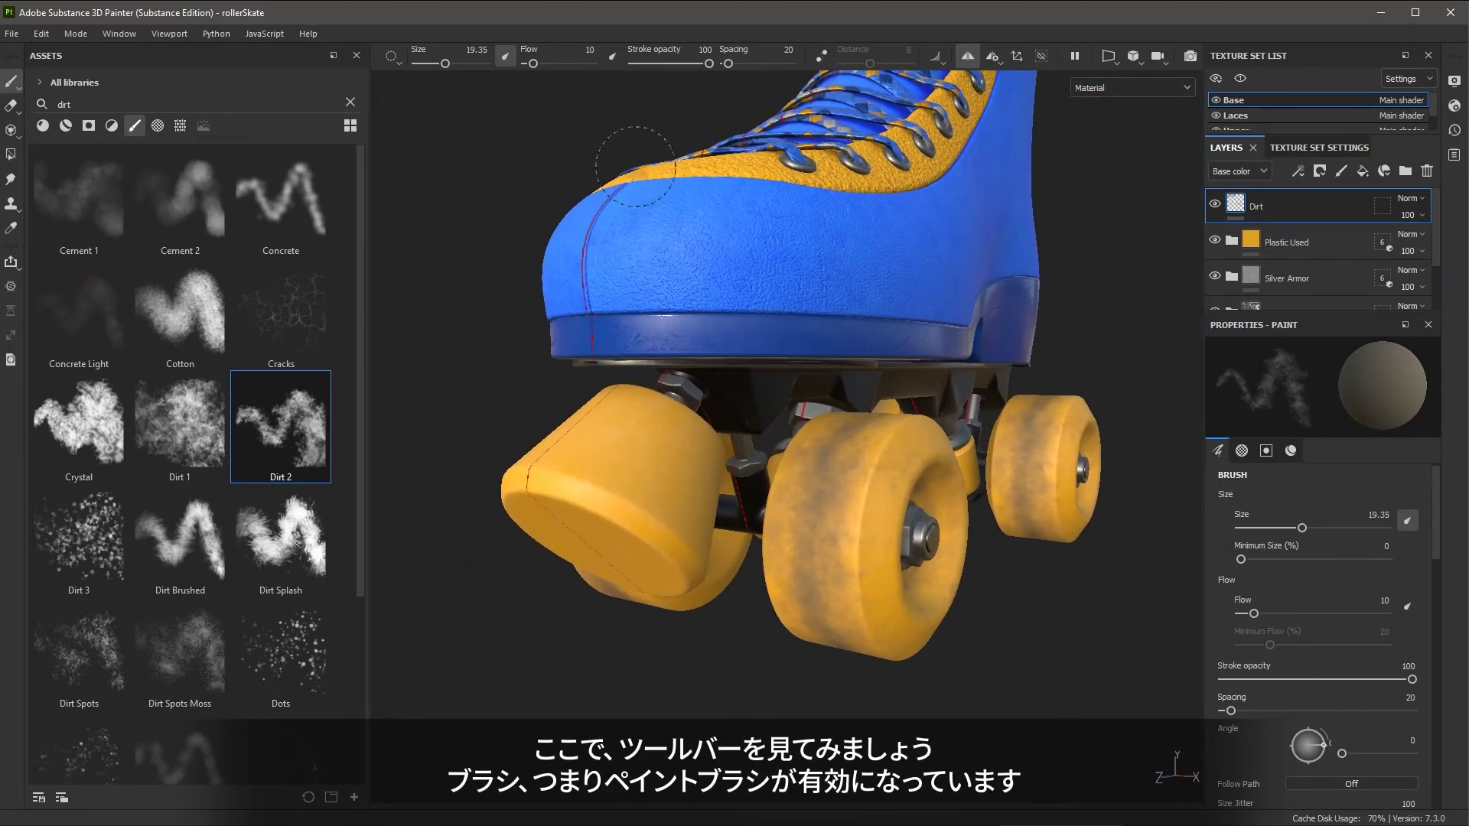
Step: Try erasing dirt from the front wheel's tread with the Eraser, undo it and return to the Paint tool
left_click(11, 106)
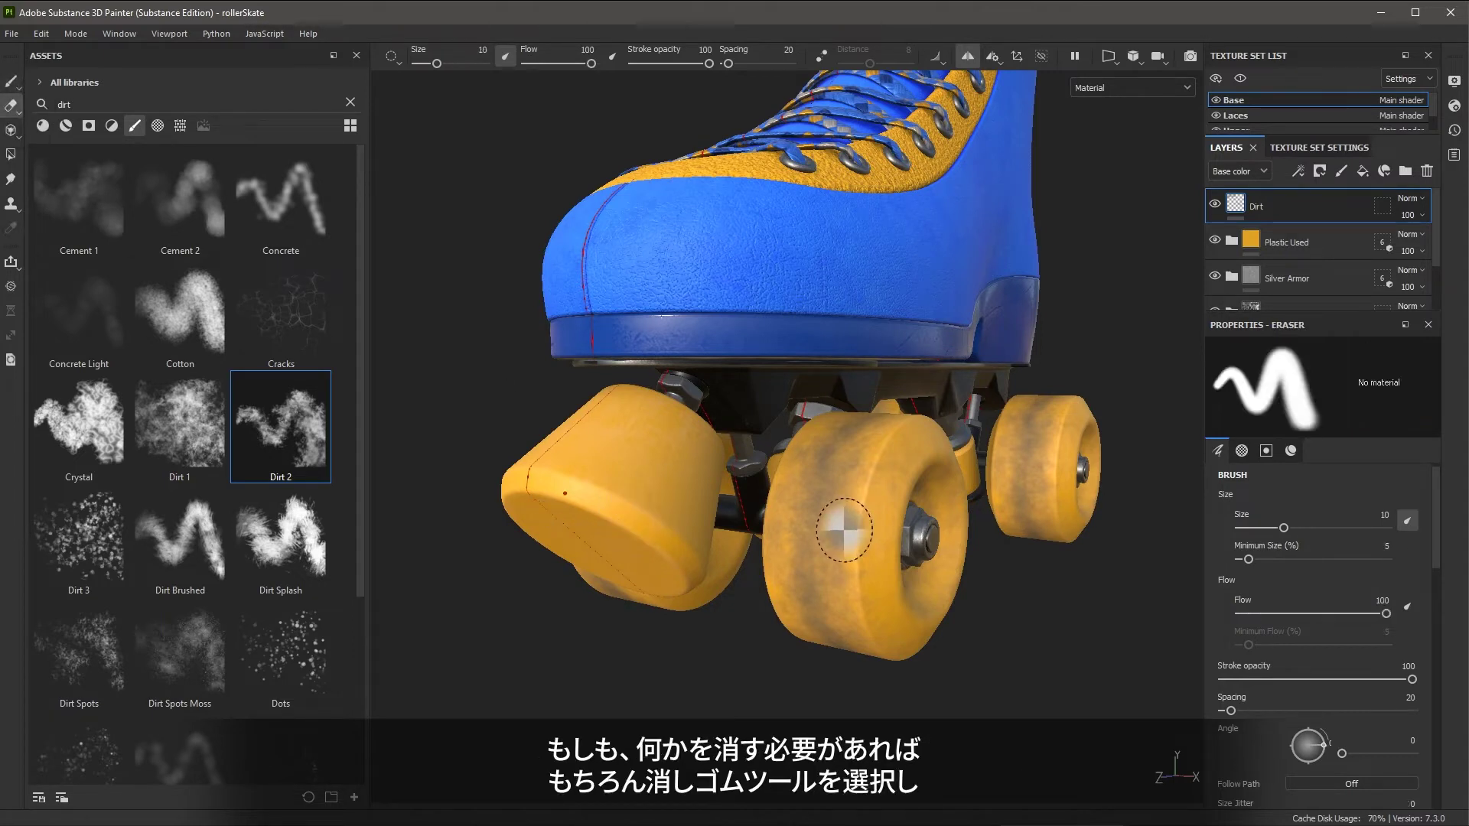
left_click_drag(849, 545, 842, 514)
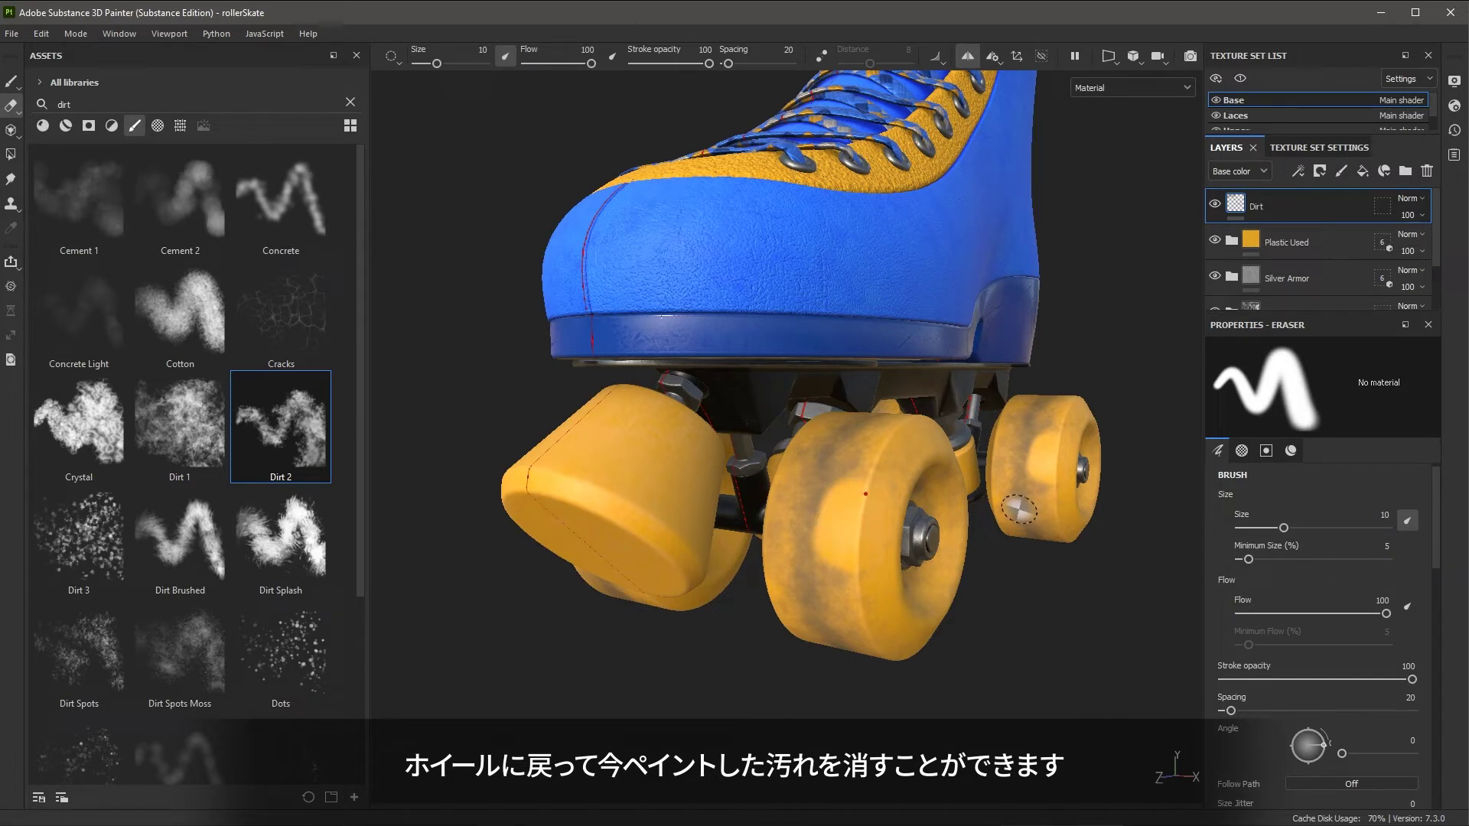
key("ctrl+z")
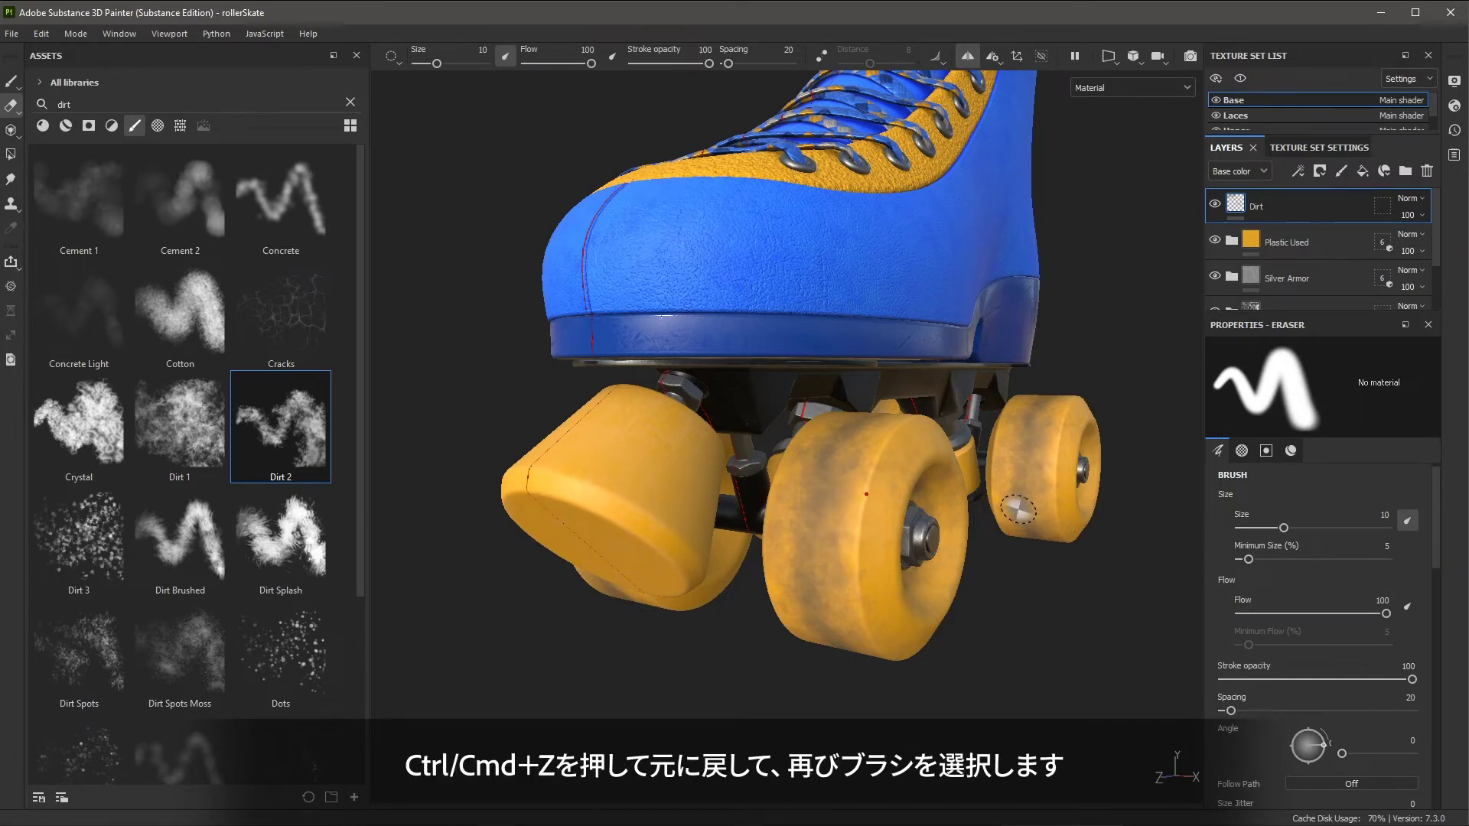
left_click(11, 81)
Step: Reduce the brush size to 13.24 and paint dirt on the face and edges of the toe stop
mouse_move(853, 539)
left_mouse_down("alt")
mouse_move(862, 521)
mouse_move(689, 478)
left_mouse_up("alt")
right_click_drag(612, 462, 583, 462, "ctrl")
left_click_drag(584, 461, 663, 431)
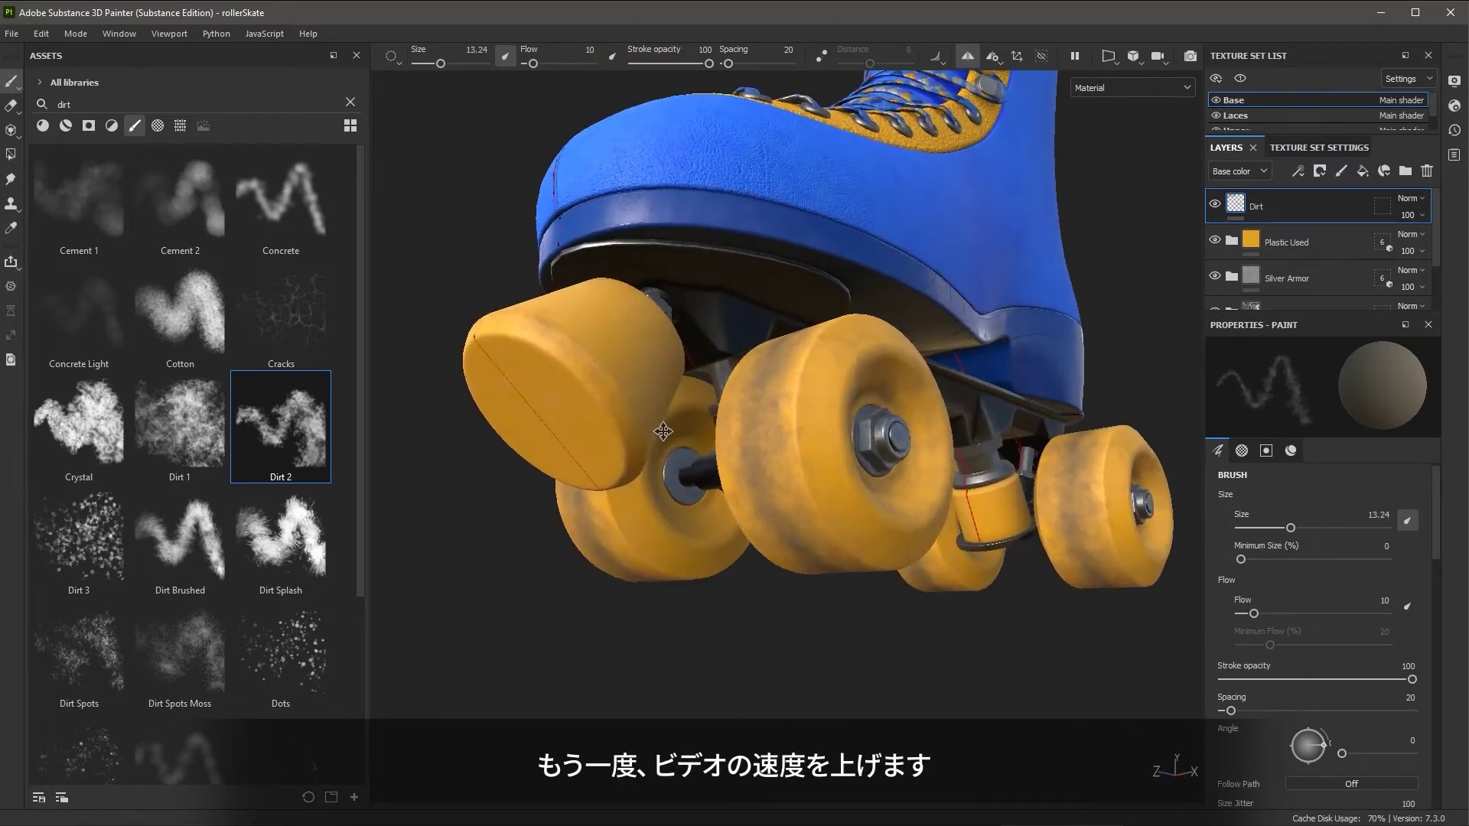
middle_click_drag(663, 432, 848, 469, "alt")
left_click_drag(708, 494, 860, 463, "alt")
mouse_move(788, 486)
left_mouse_down()
mouse_move(713, 505)
mouse_move(832, 450)
mouse_move(840, 425)
mouse_move(695, 528)
left_mouse_up()
mouse_move(610, 491)
left_mouse_down()
mouse_move(729, 537)
mouse_move(676, 494)
left_mouse_up()
Step: Add more dirt around the toe stop's sides and edge, varying the brush size from 22.28 to 19.56
right_click_drag(689, 531, 731, 537, "ctrl")
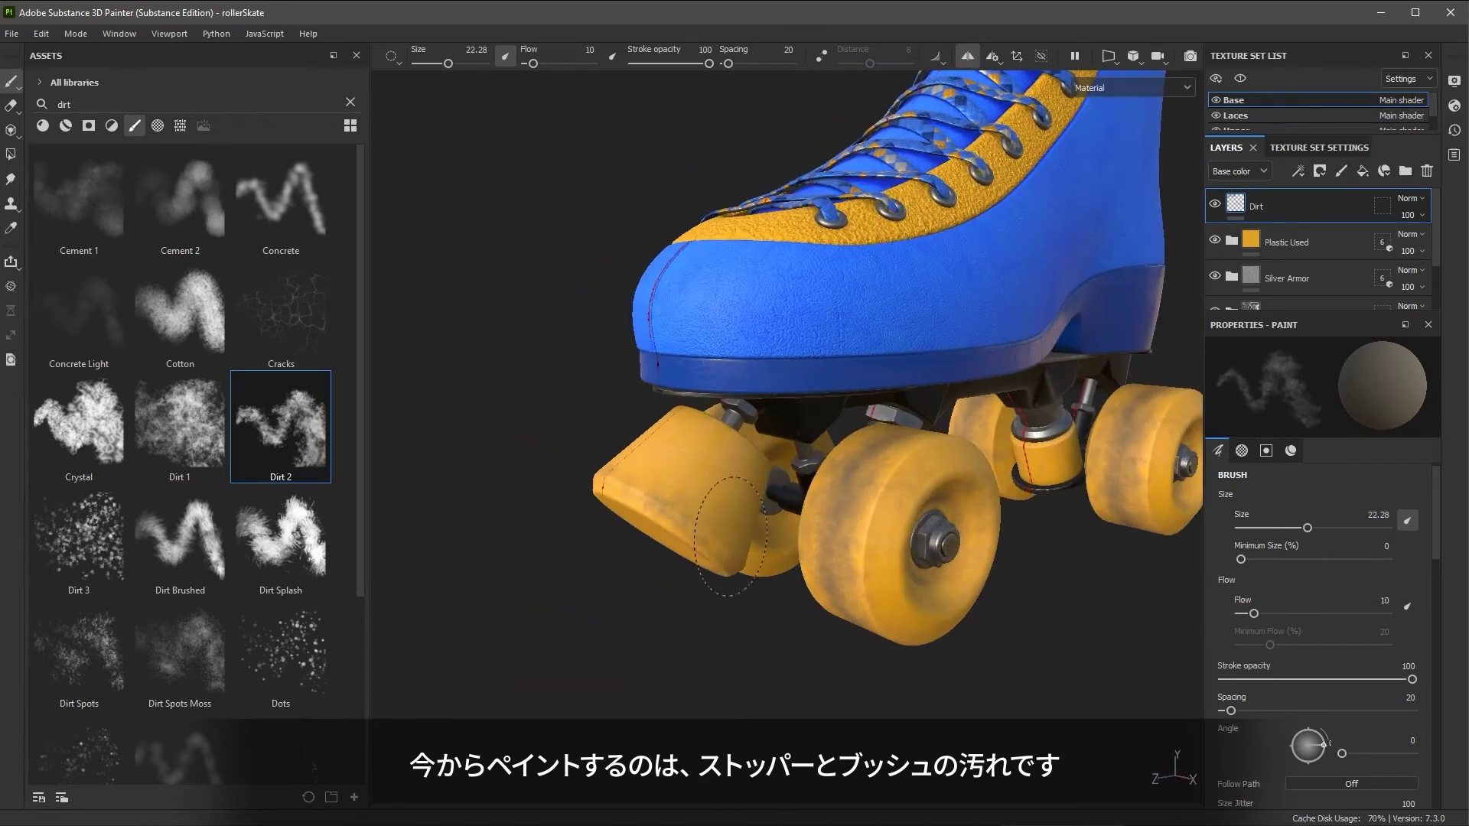
left_click_drag(686, 505, 792, 538, "alt")
right_click_drag(641, 501, 608, 499, "ctrl")
mouse_move(615, 498)
left_mouse_down()
mouse_move(686, 518)
mouse_move(639, 524)
left_mouse_up()
right_click_drag(650, 528, 612, 524, "alt")
mouse_move(673, 527)
left_mouse_down("alt")
mouse_move(631, 528)
mouse_move(735, 490)
left_mouse_up("alt")
right_click_drag(685, 532, 708, 534, "ctrl")
mouse_move(705, 534)
left_mouse_down()
mouse_move(735, 505)
mouse_move(752, 550)
left_mouse_up()
Step: Paint dirt onto the rear bushing from the front side, using brush sizes 11.16 and 20.98
left_click_drag(863, 528, 776, 571, "alt")
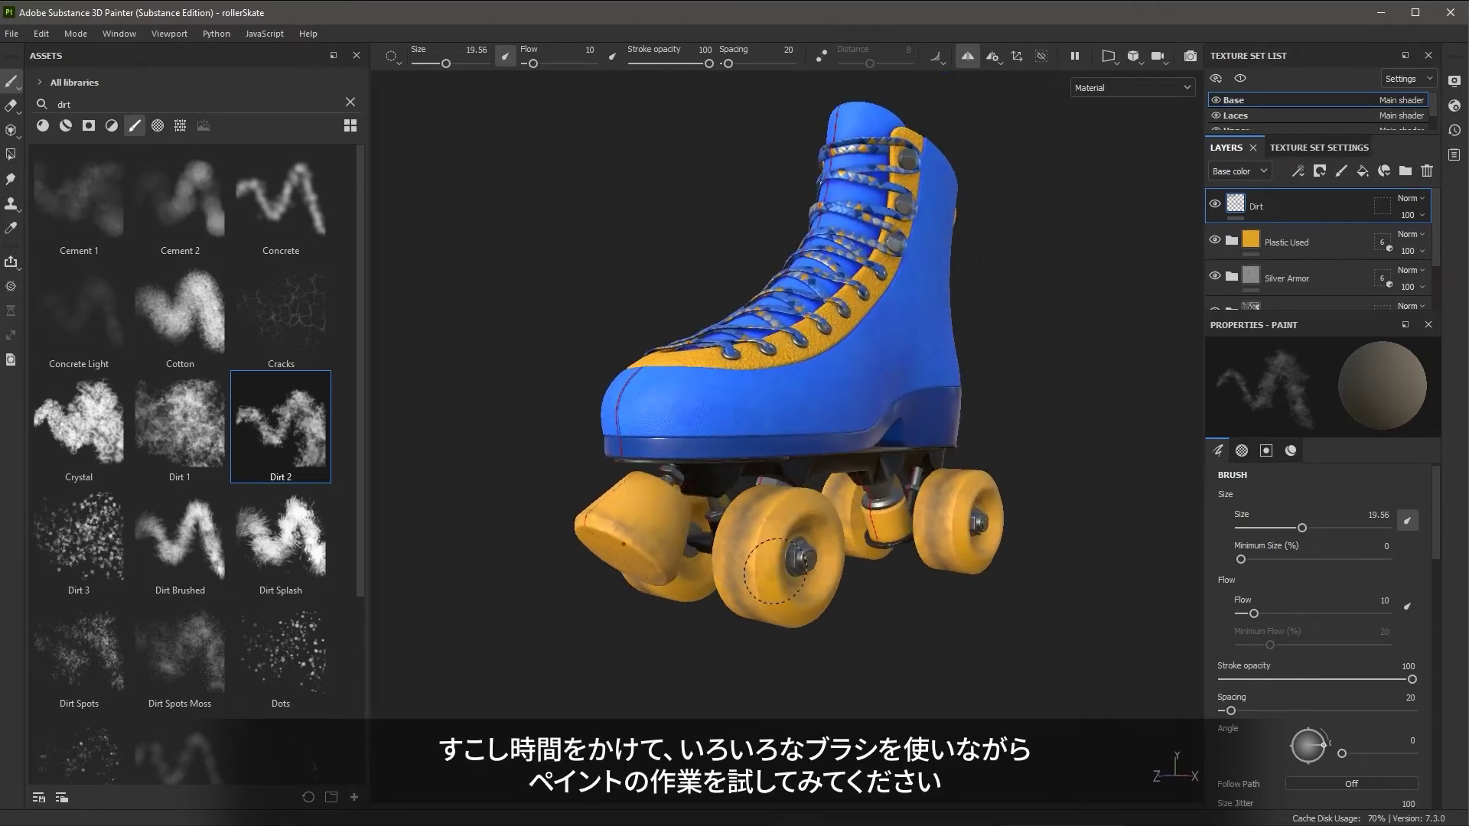
mouse_move(774, 573)
right_mouse_down("alt")
mouse_move(941, 584)
mouse_move(954, 631)
mouse_move(922, 631)
right_mouse_up("alt")
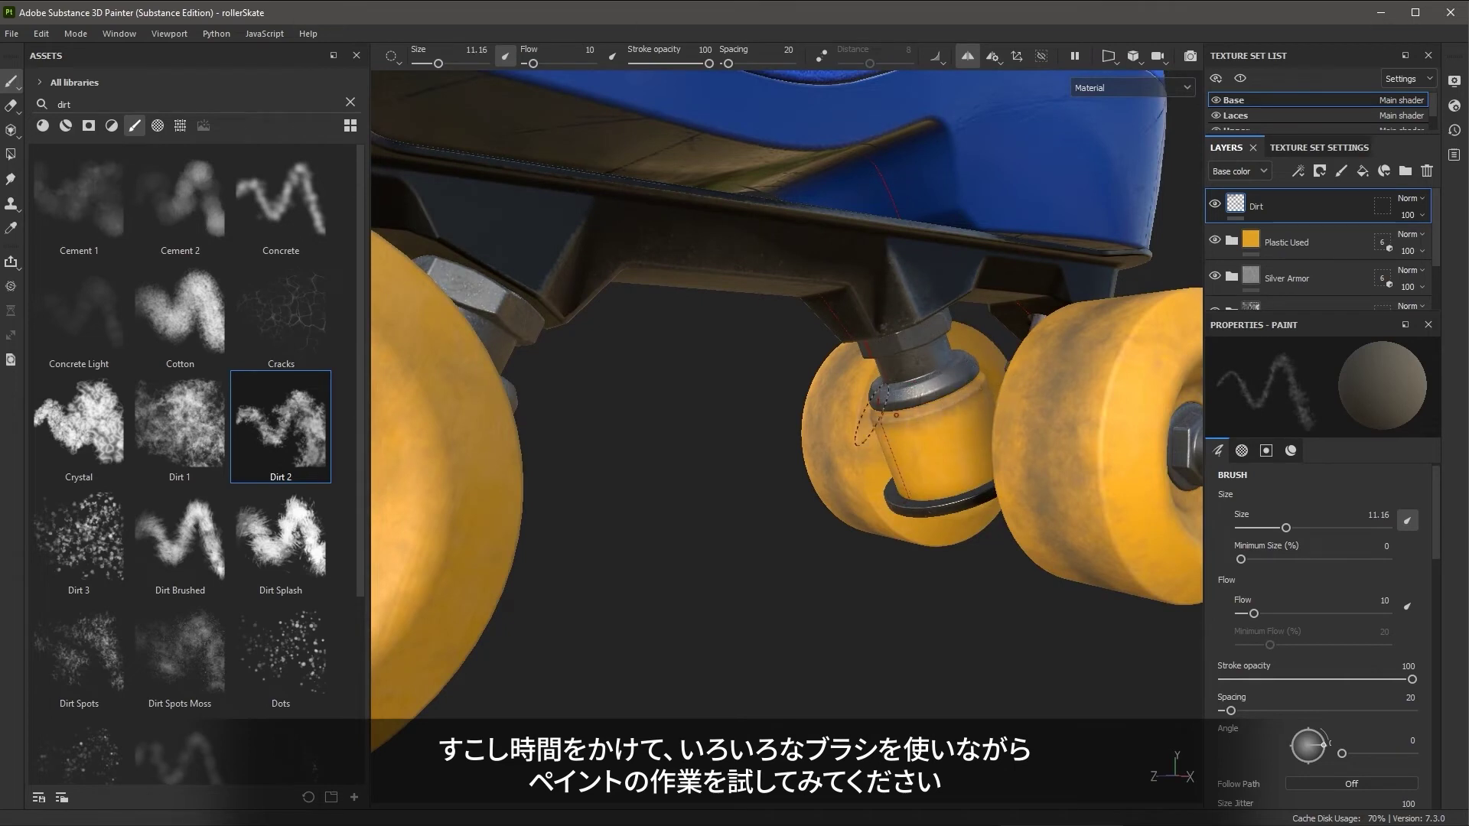
left_click_drag(1005, 472, 894, 493, "alt")
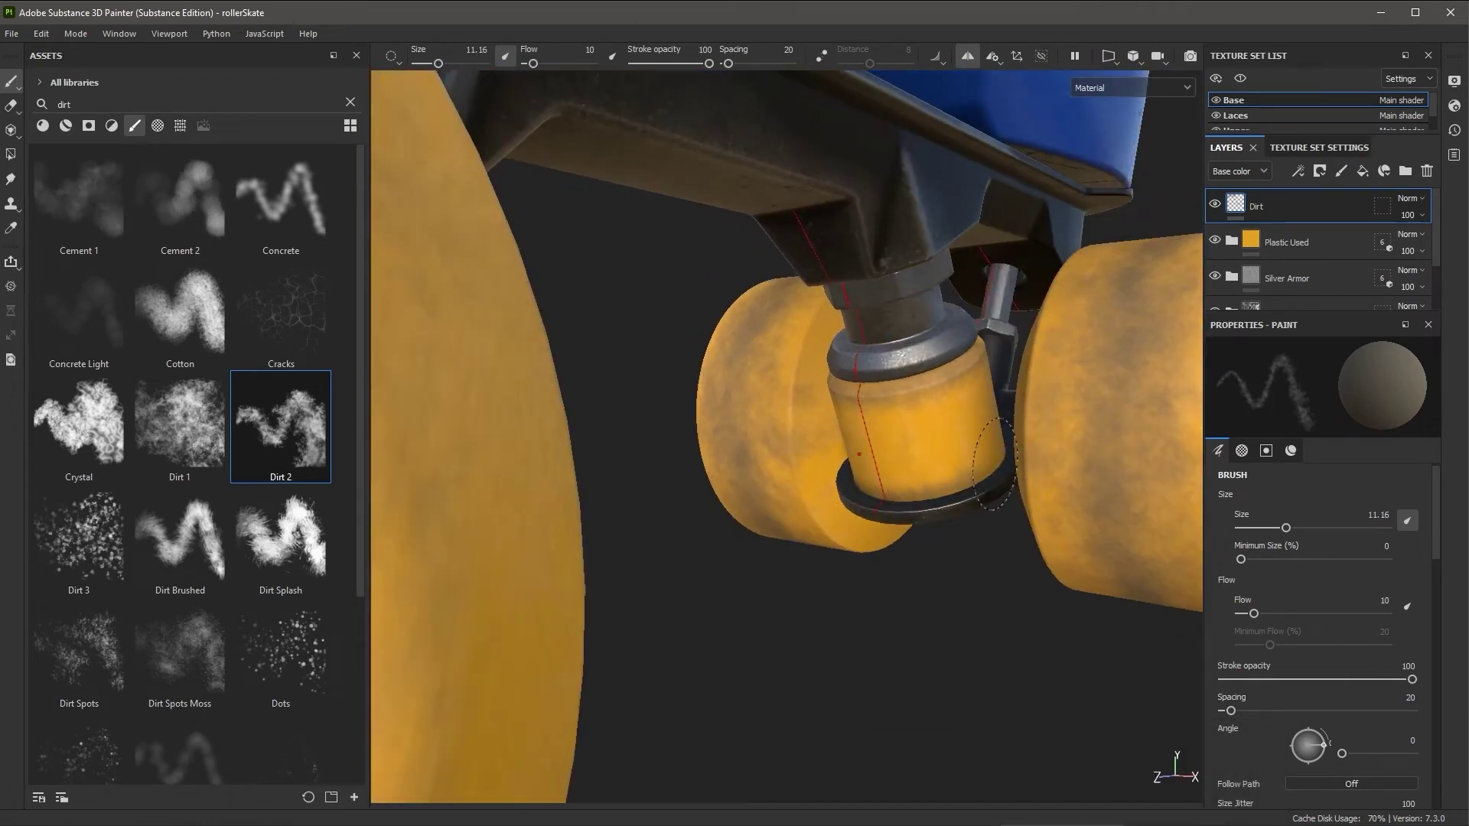
right_click_drag(872, 474, 910, 476, "ctrl")
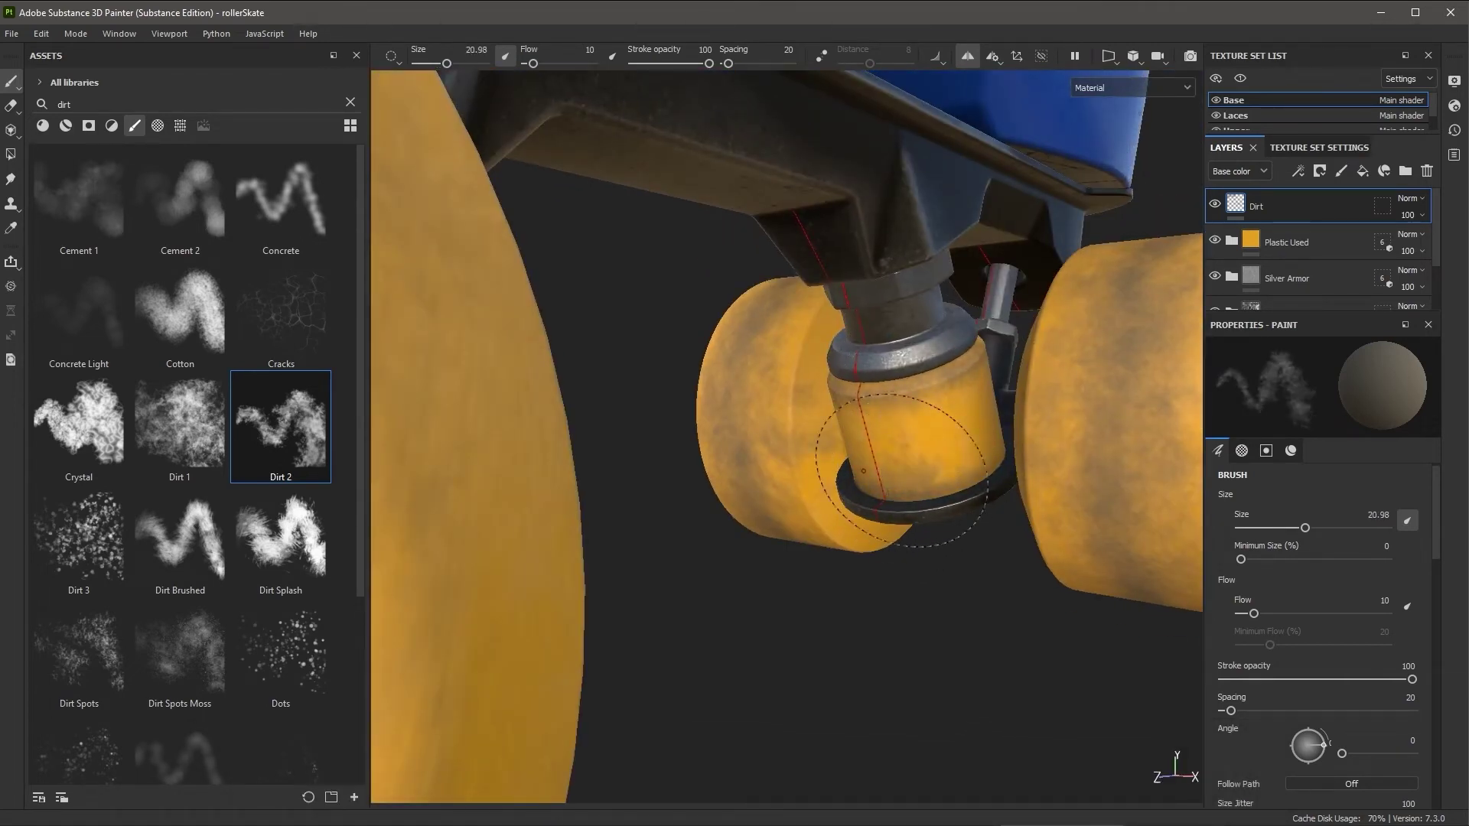
Step: Paint more dirt around the rear bushing's sides and upper edge, varying the brush size between 20.27 and 10.92
left_click_drag(863, 470, 844, 547, "alt")
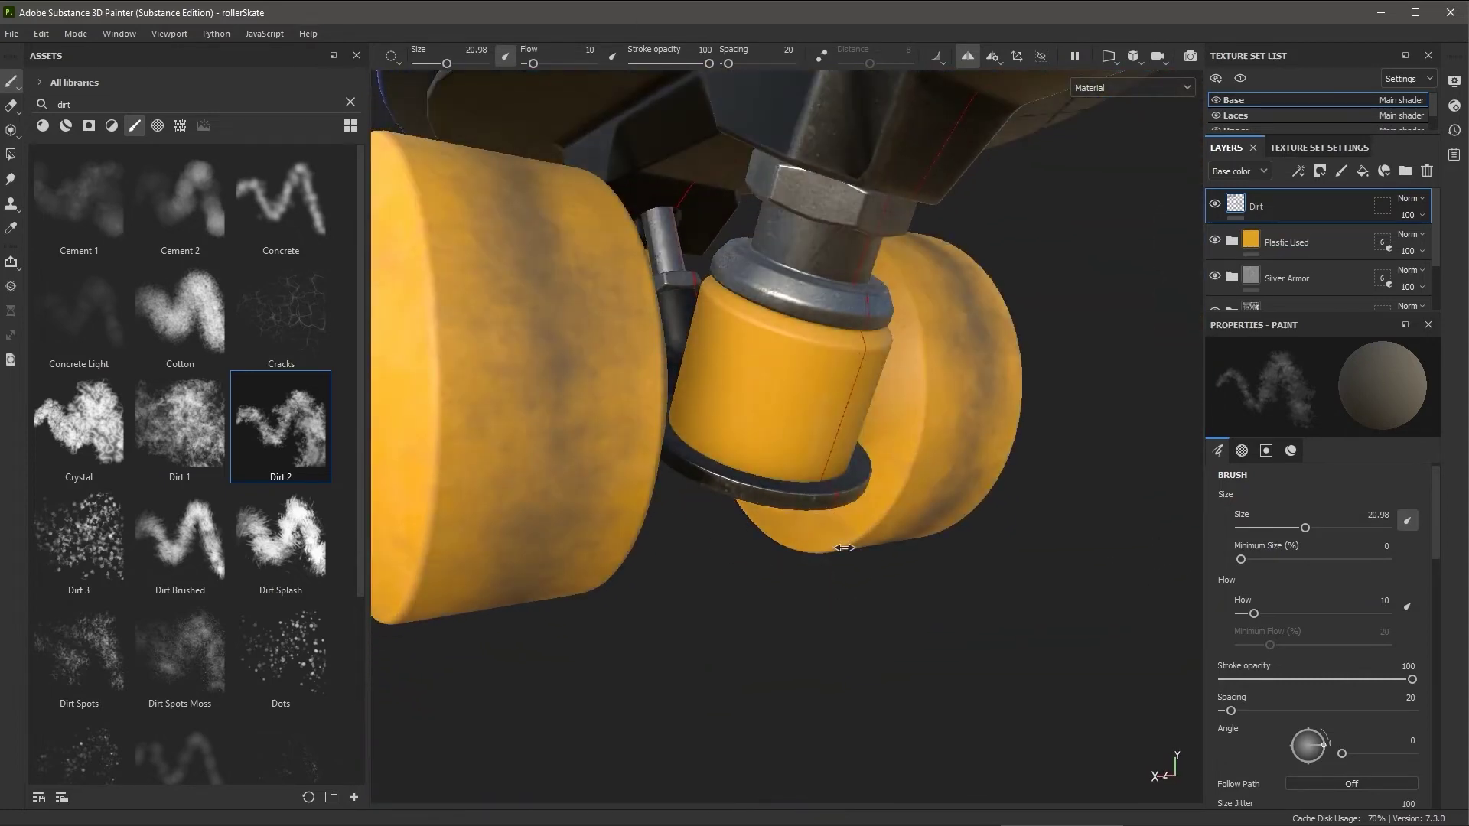
right_click_drag(729, 436, 681, 436, "ctrl")
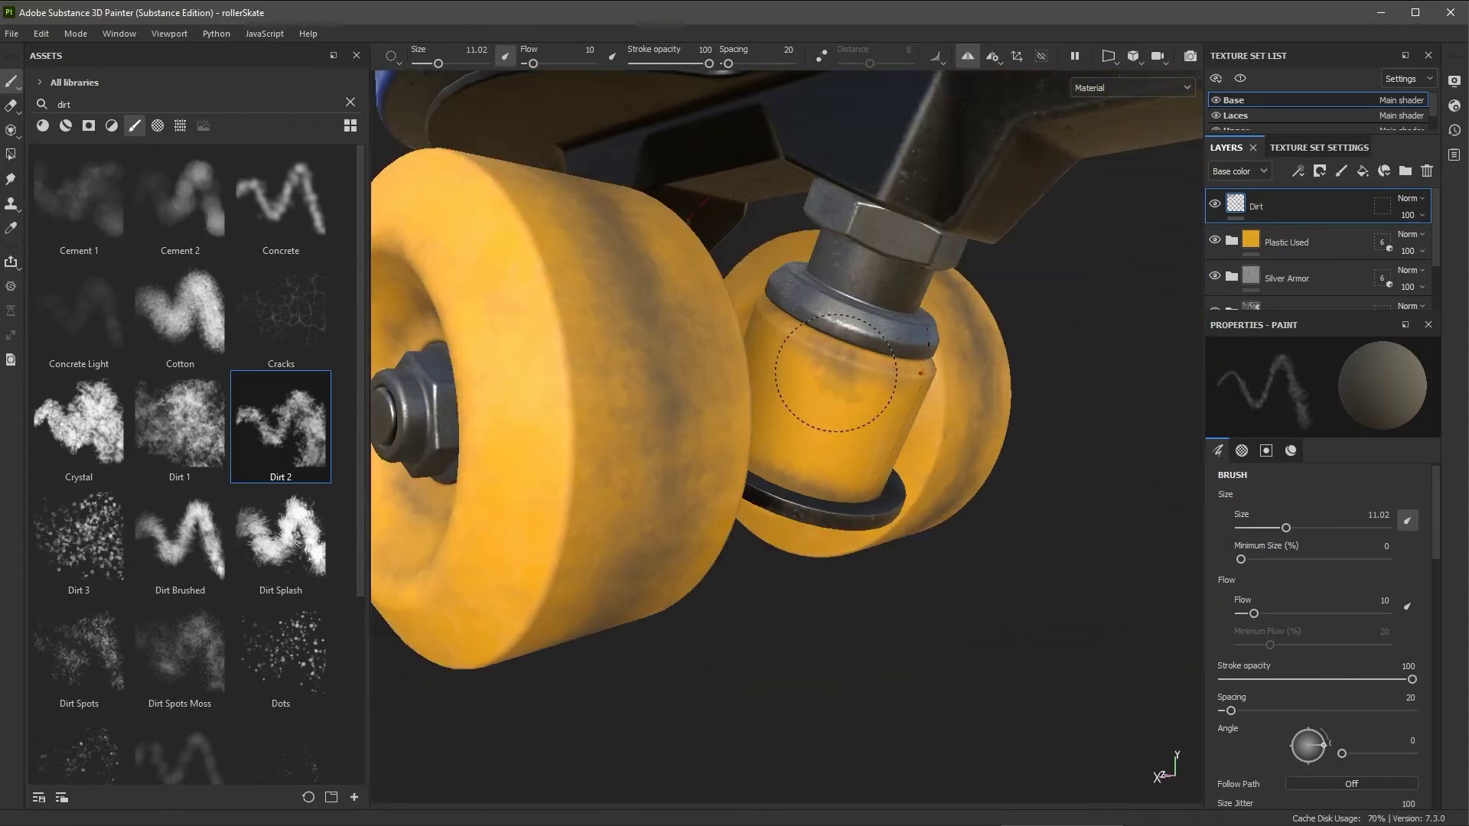
right_click_drag(836, 373, 871, 373, "ctrl")
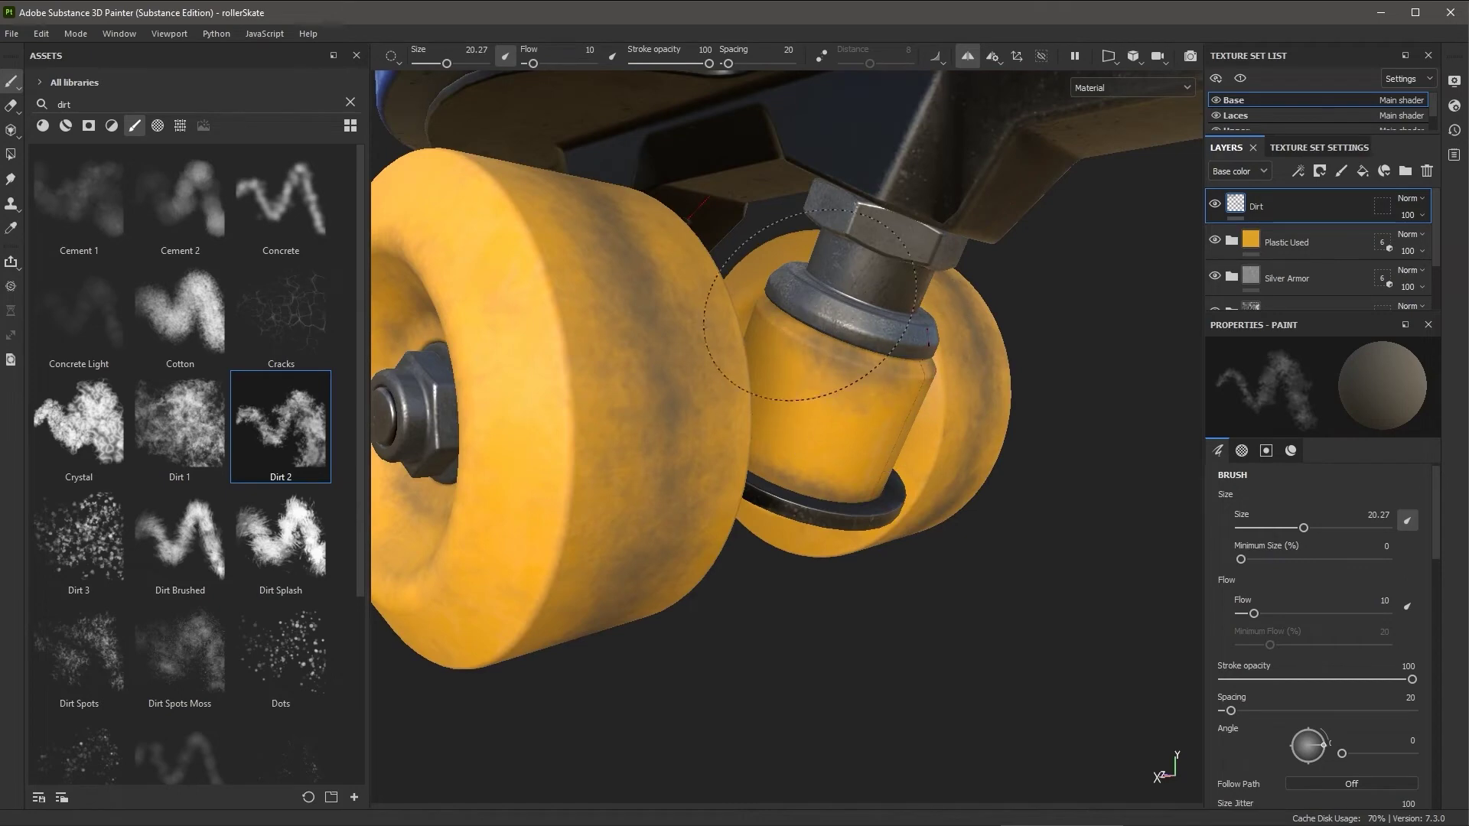
mouse_move(842, 434)
left_mouse_down("alt")
mouse_move(823, 466)
mouse_move(1026, 531)
mouse_move(827, 506)
left_mouse_up("alt")
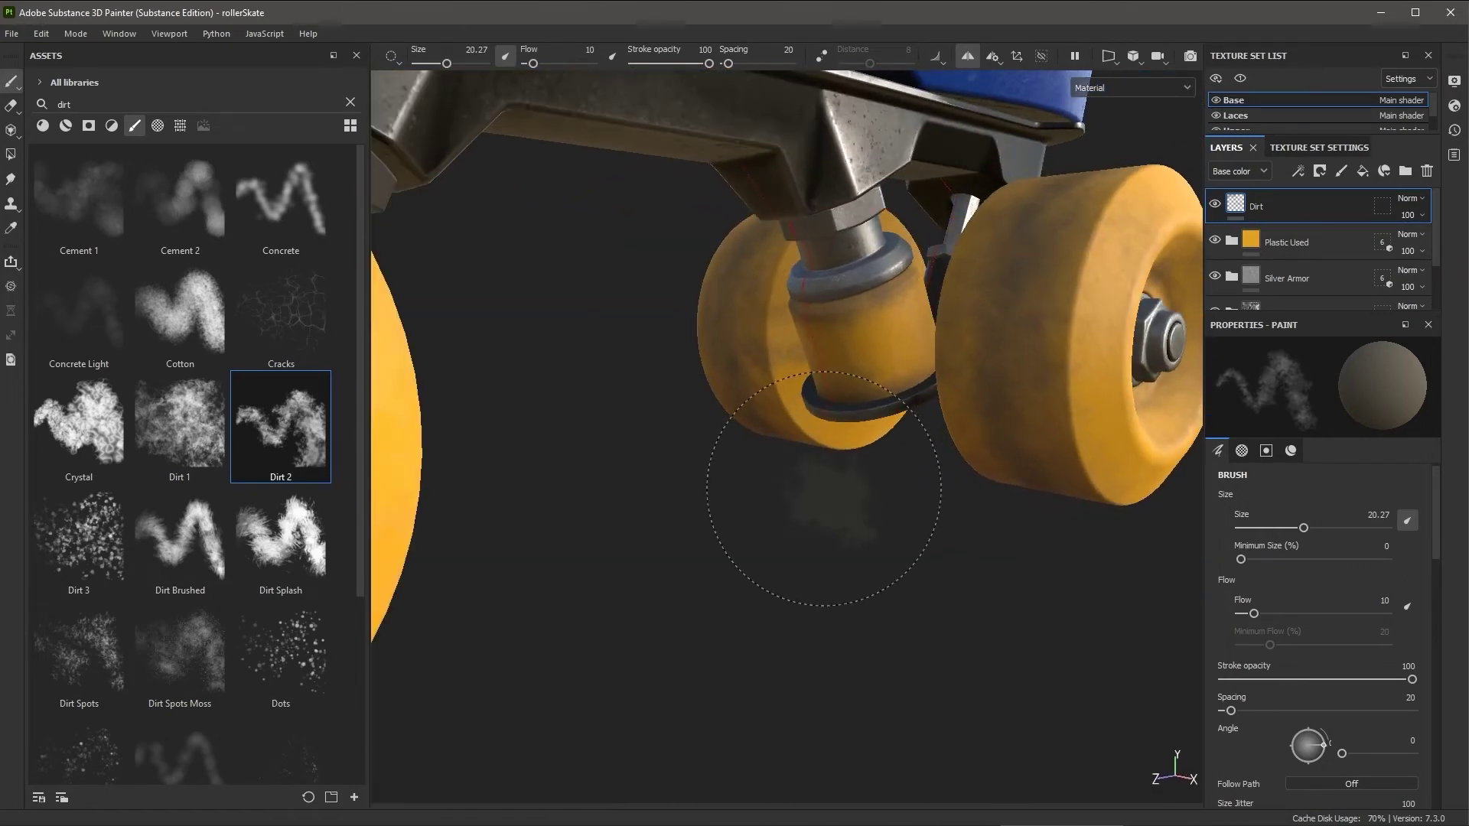
right_click_drag(911, 301, 876, 300, "ctrl")
Step: Examine the dirt on the wheels, toe stop and bushings across the whole skate
right_click_drag(883, 561, 741, 499, "alt")
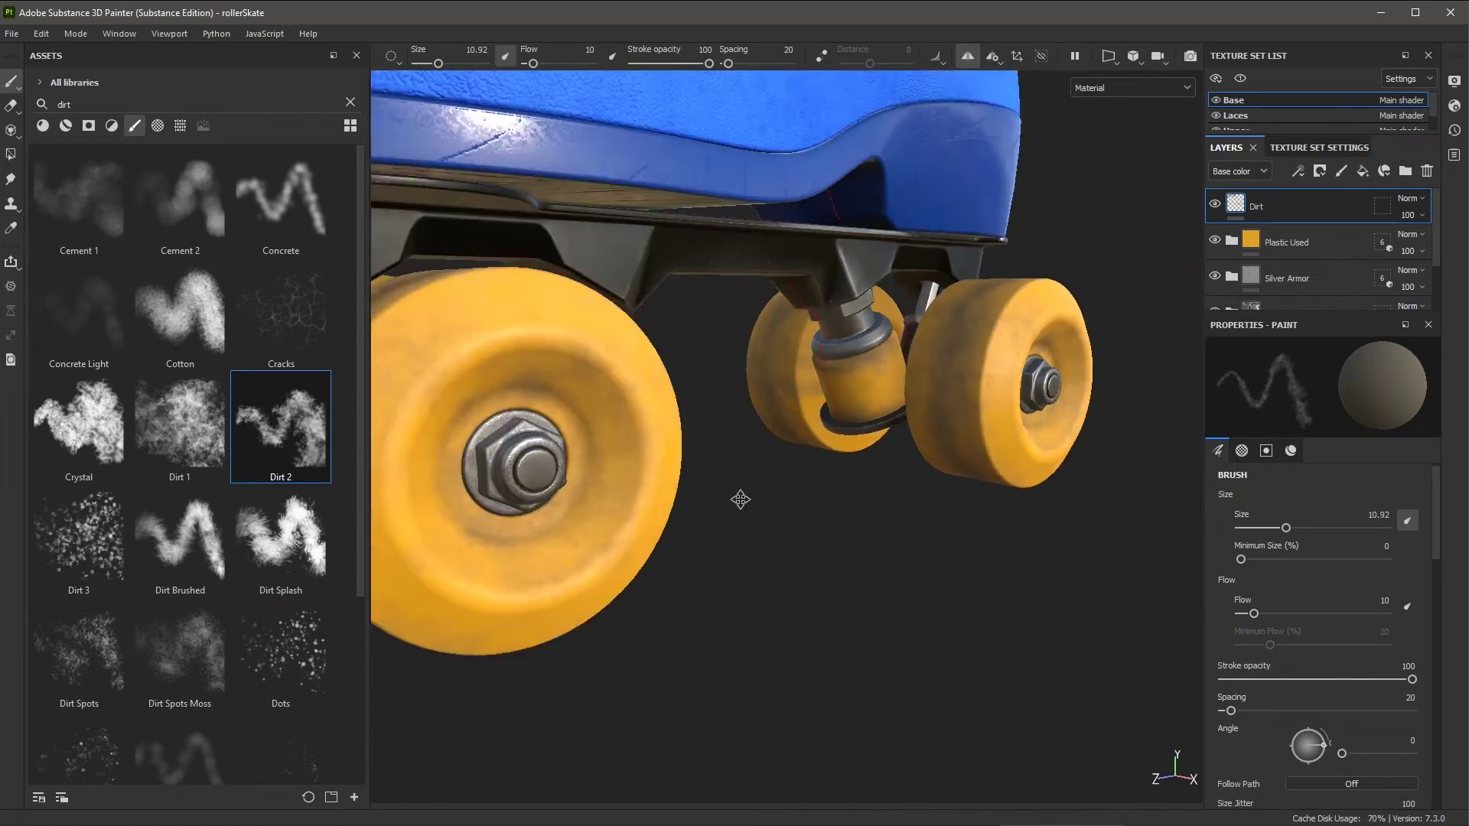
left_click_drag(741, 499, 747, 584, "alt")
right_click_drag(747, 584, 734, 383, "alt")
right_click_drag(846, 491, 855, 575, "alt")
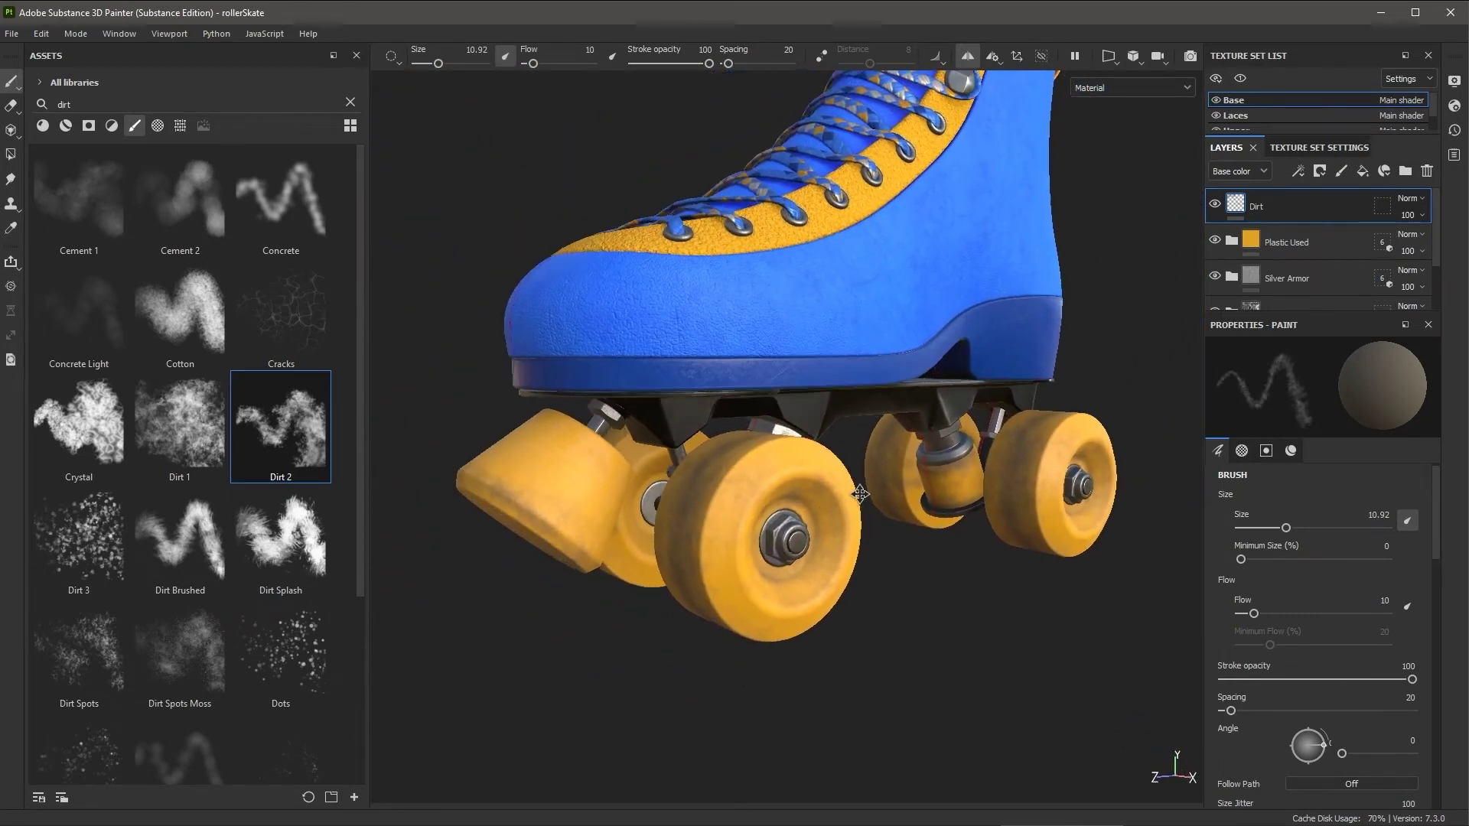
left_click_drag(855, 575, 888, 594, "alt")
right_click_drag(889, 593, 1063, 528, "alt")
left_click_drag(1064, 528, 1017, 450, "alt")
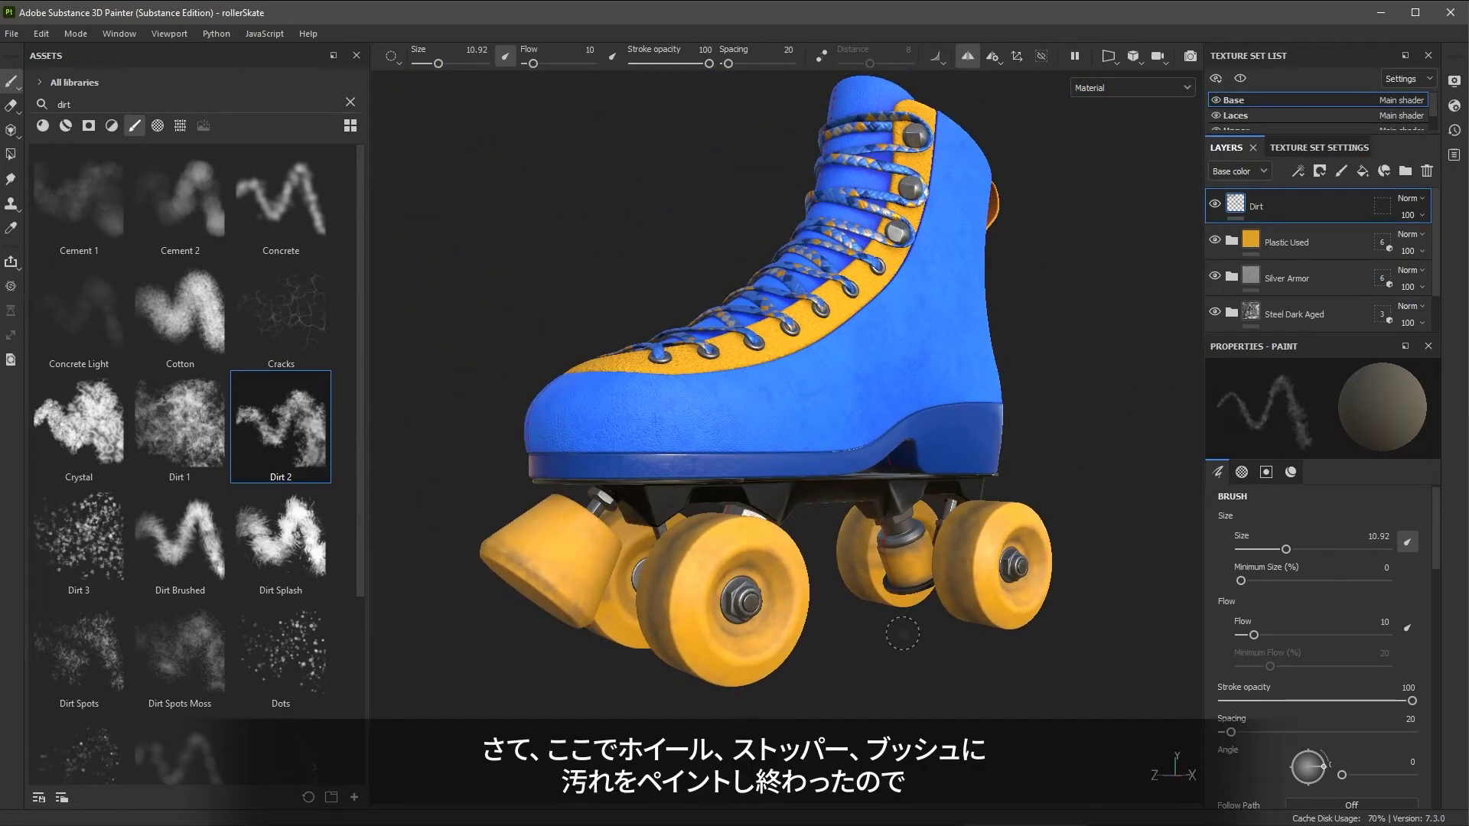
middle_click_drag(860, 648, 895, 609, "alt")
right_click_drag(895, 609, 935, 618, "alt")
mouse_move(935, 618)
left_mouse_down("alt")
mouse_move(967, 640)
mouse_move(905, 634)
mouse_move(954, 633)
mouse_move(957, 608)
left_mouse_up("alt")
left_click_drag(983, 384, 1070, 457, "alt")
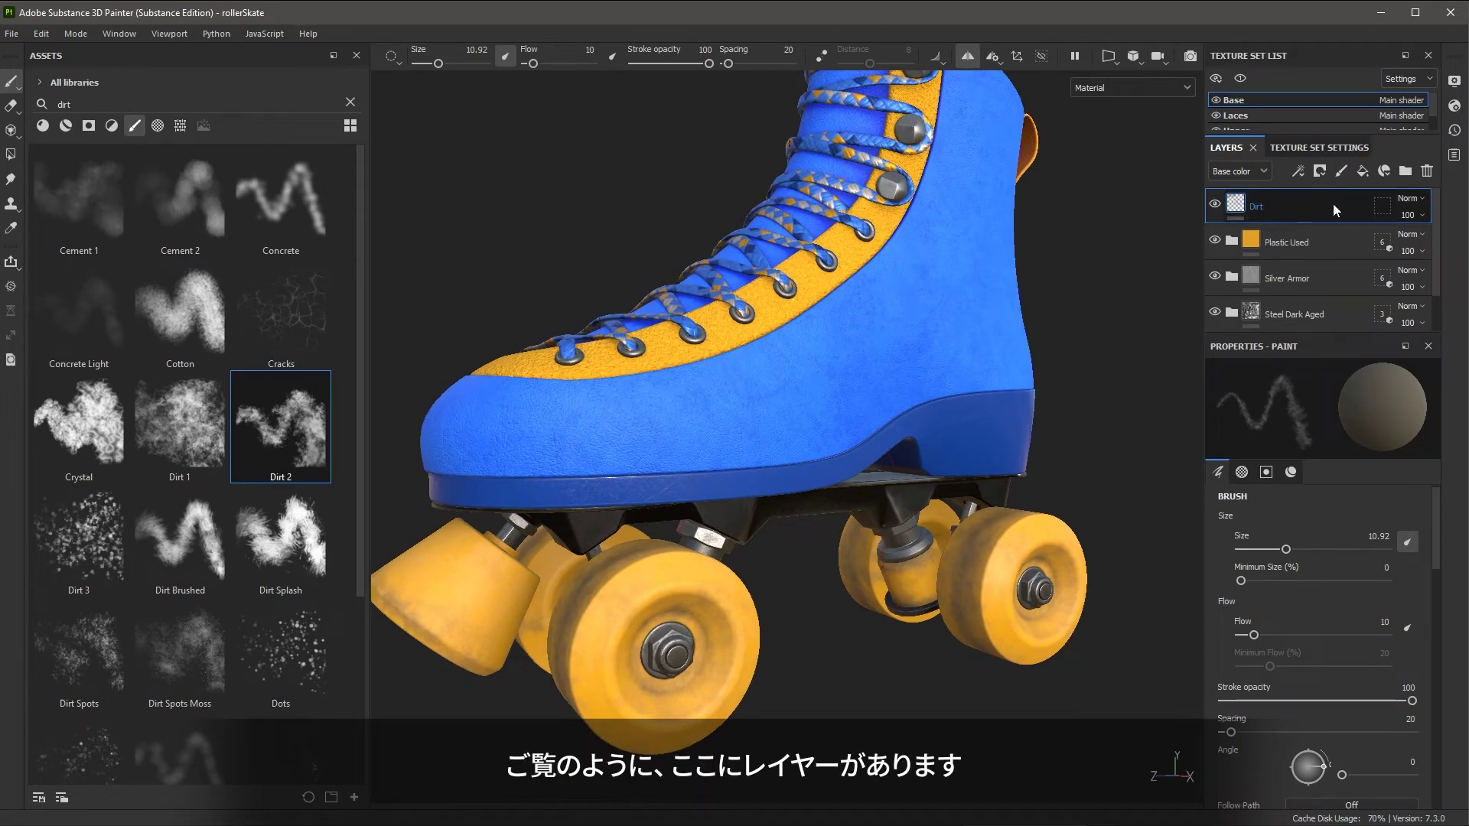
Step: Look through the Dirt layer's blend modes and opacity control, and examine how strong the painted dirt looks
left_click(1423, 202)
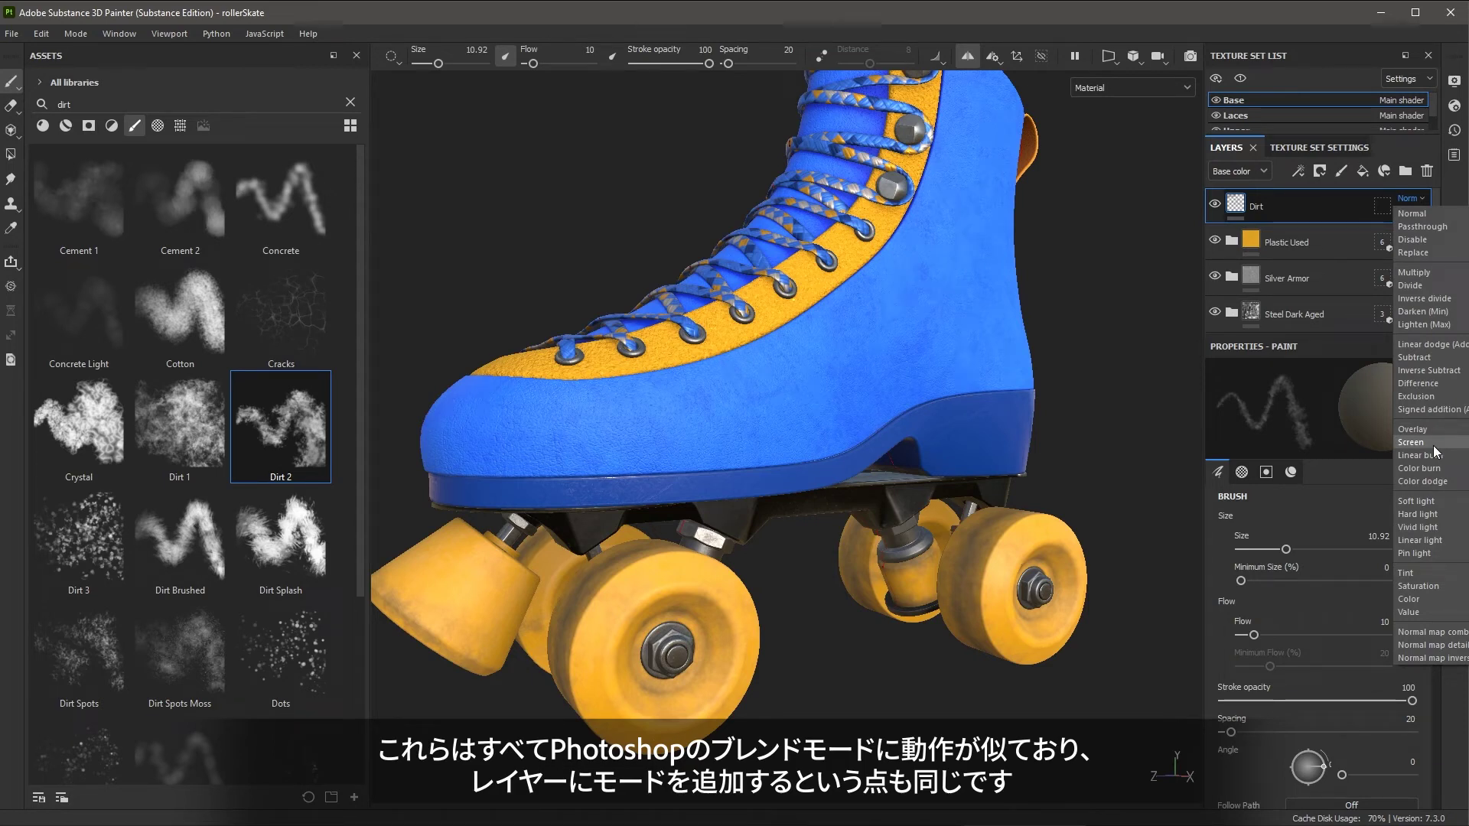
left_click(1334, 210)
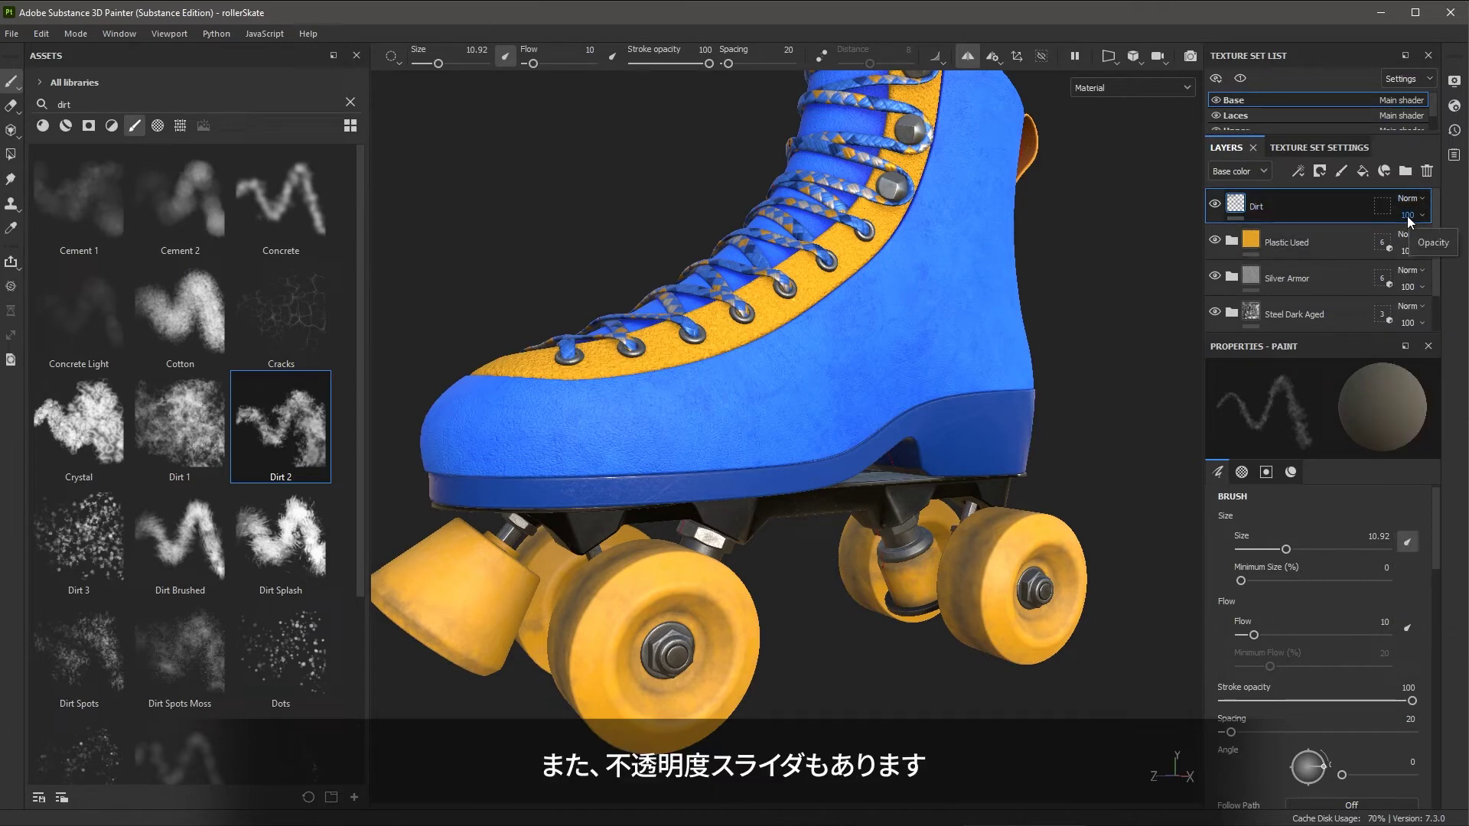
left_click_drag(949, 597, 949, 562, "alt")
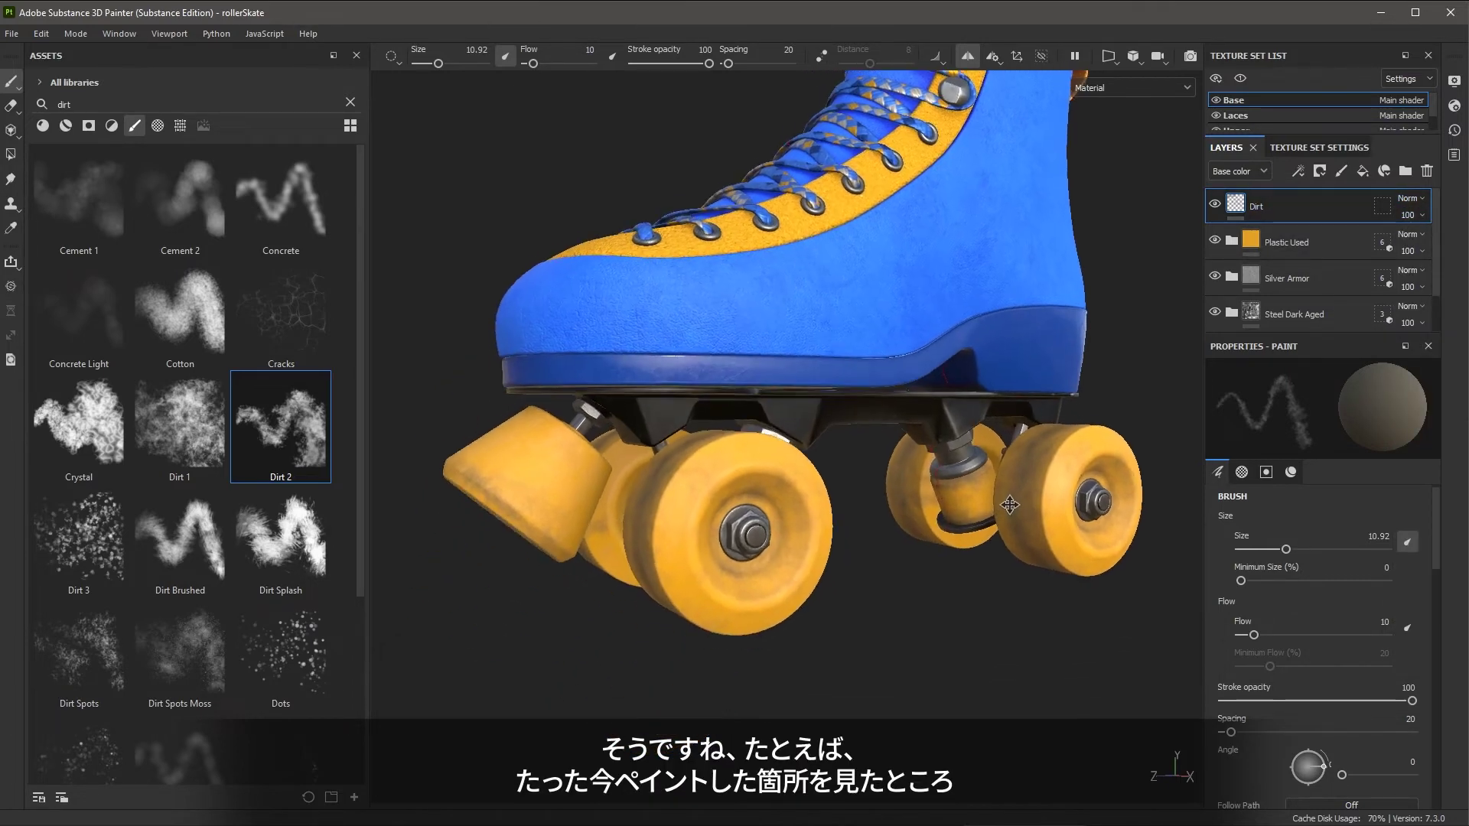
right_click_drag(949, 563, 974, 597, "alt")
mouse_move(973, 596)
middle_mouse_down("alt")
mouse_move(958, 585)
mouse_move(982, 595)
middle_mouse_up("alt")
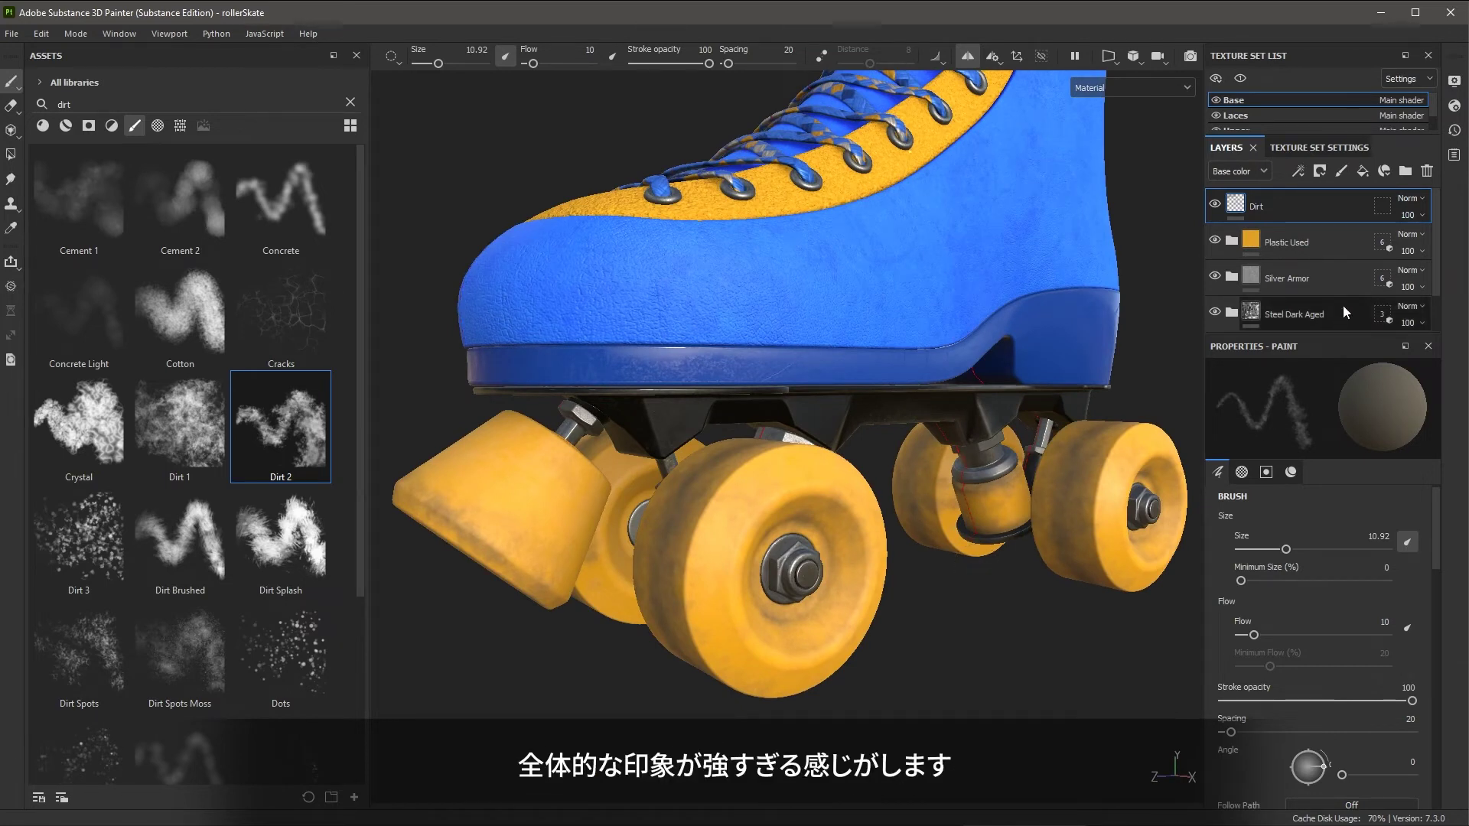
left_click(1412, 216)
mouse_move(1462, 243)
left_mouse_down()
mouse_move(1445, 250)
mouse_move(1467, 245)
left_mouse_up()
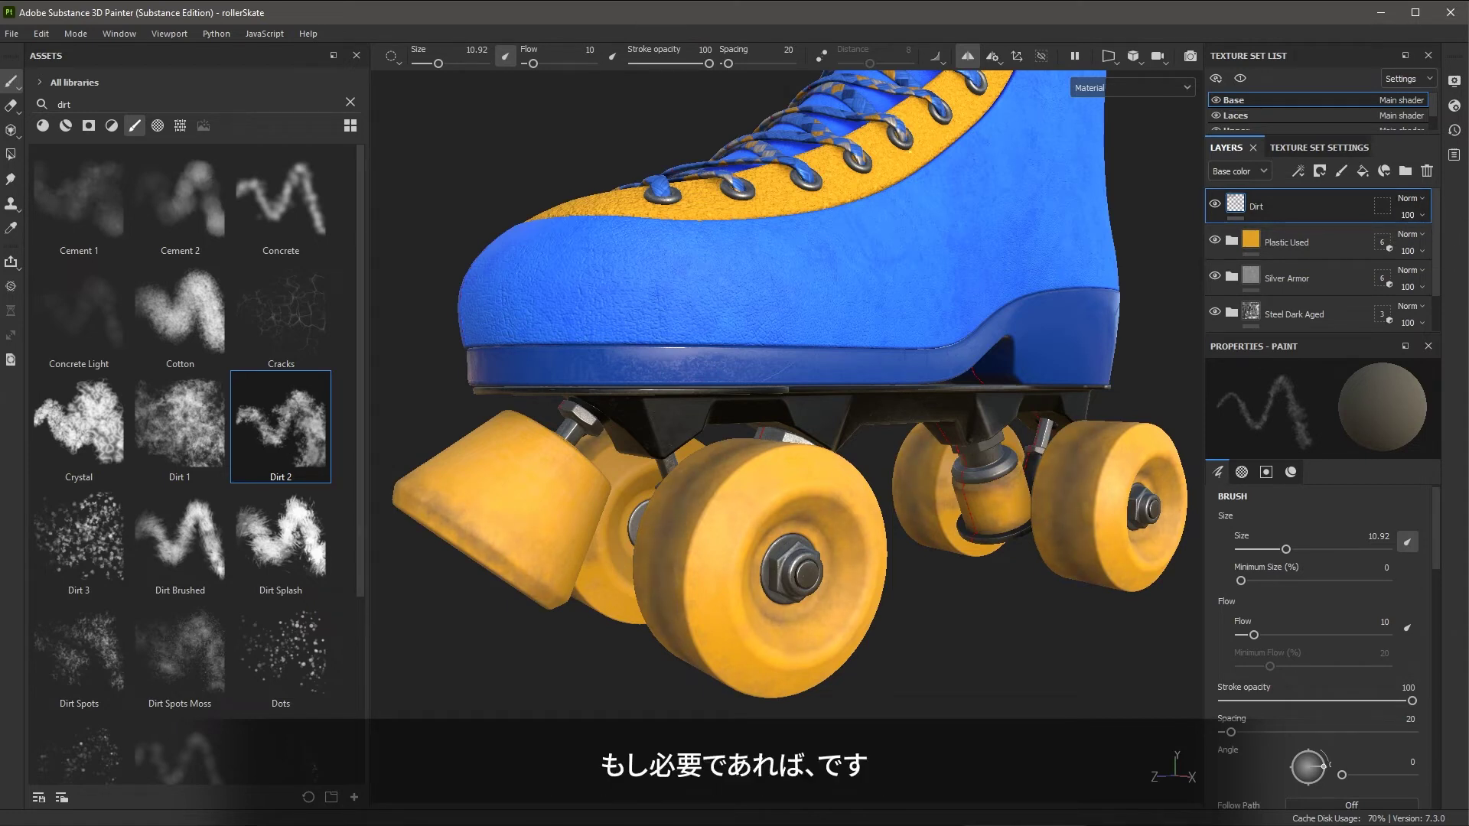
Step: Set the Dirt layer's blend mode to Multiply and its opacity to 80 for the Base color channel
left_click(1409, 198)
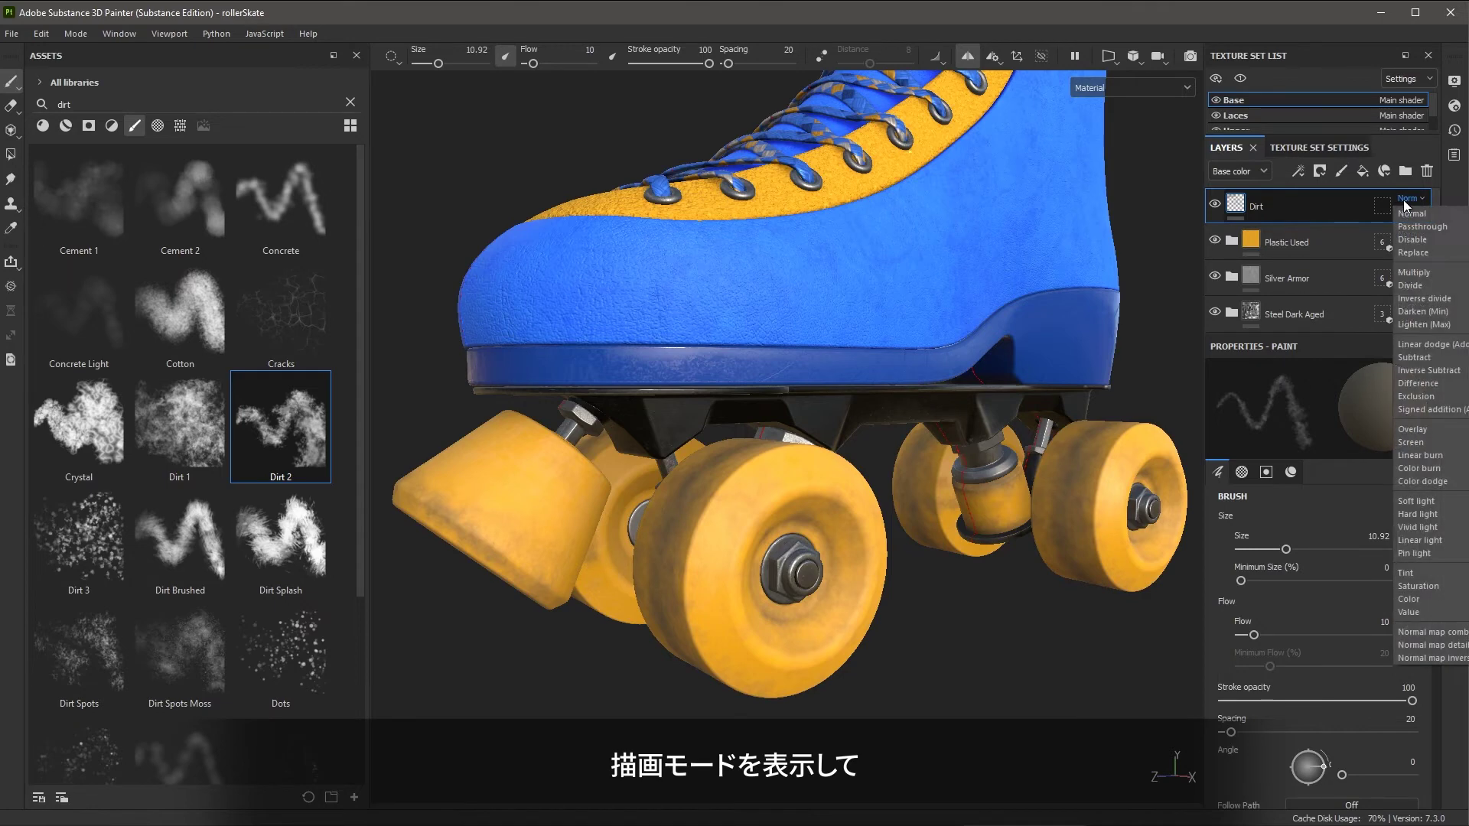
left_click(1414, 273)
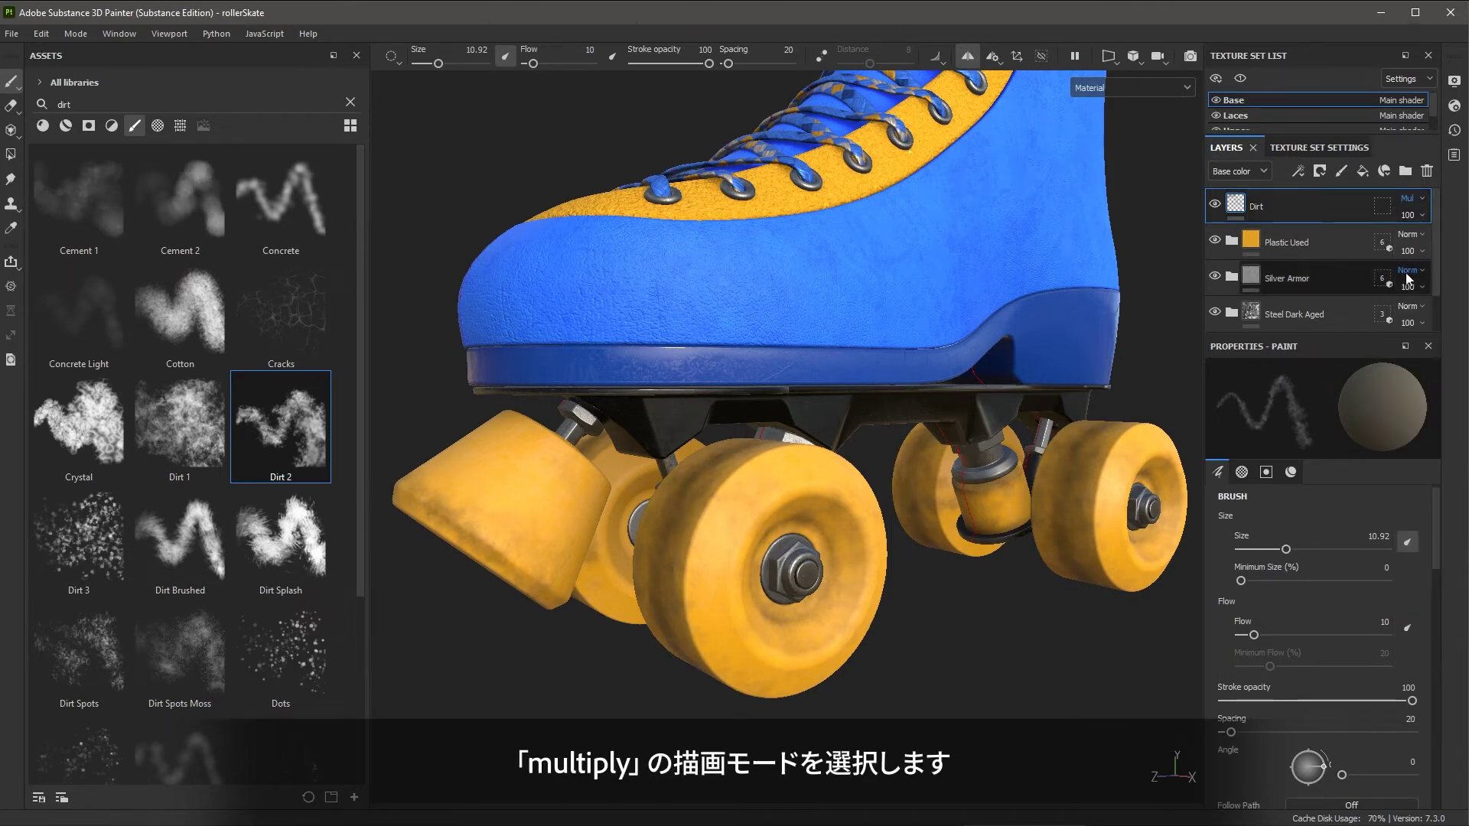
mouse_move(911, 622)
left_mouse_down("alt")
mouse_move(902, 607)
mouse_move(964, 628)
mouse_move(892, 607)
left_mouse_up("alt")
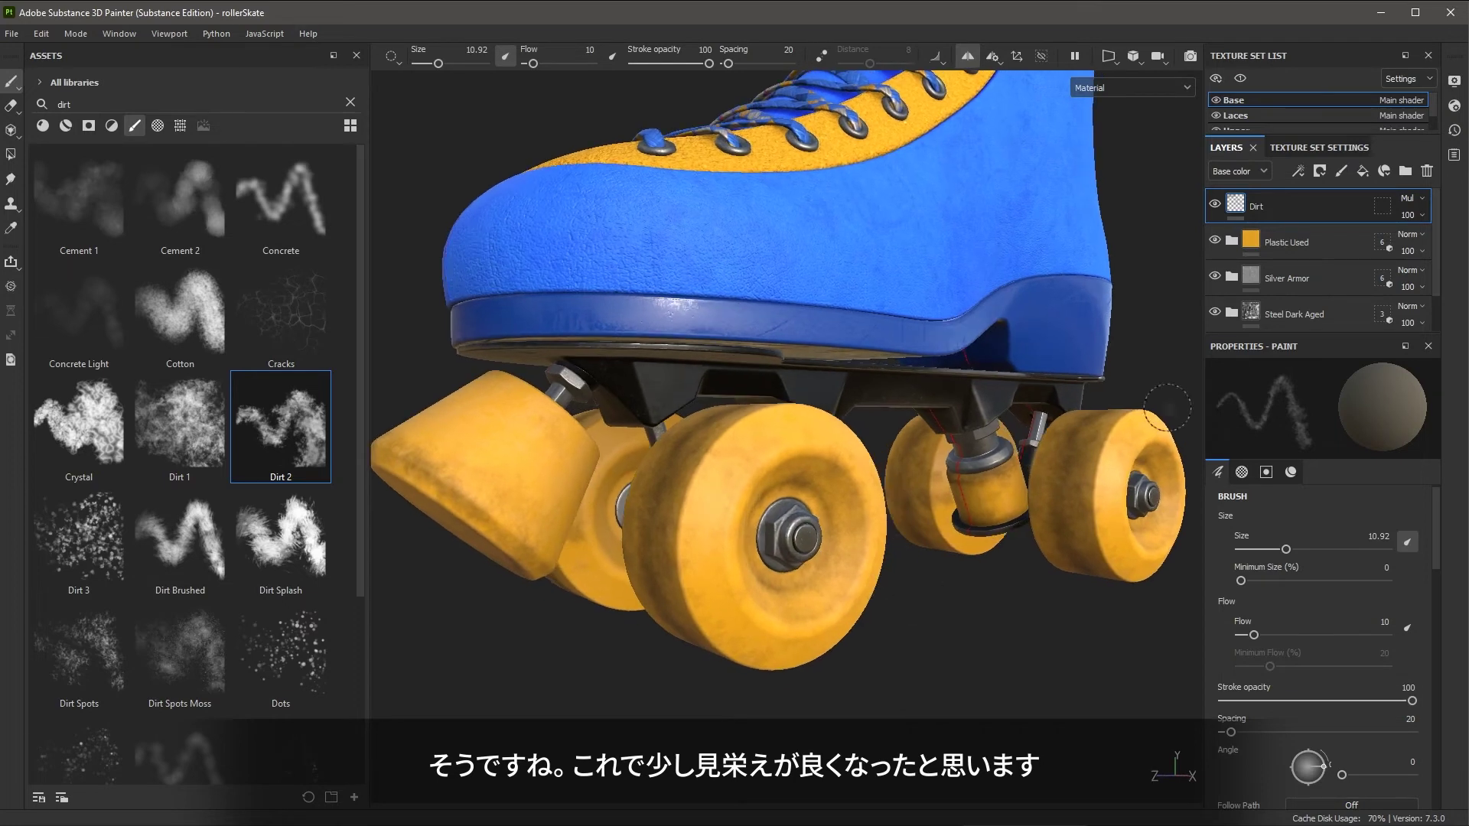
left_click(1407, 215)
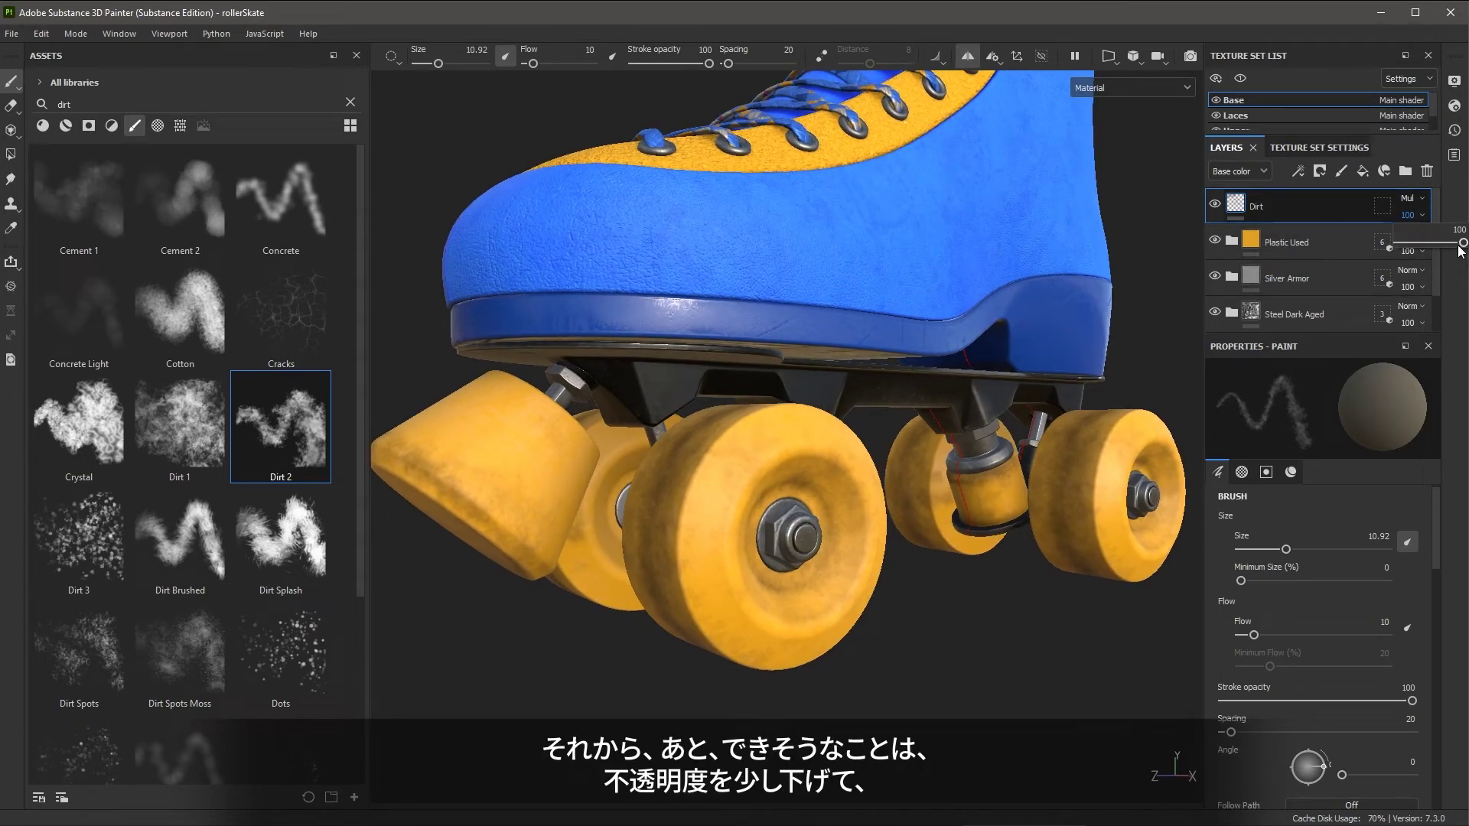
left_click_drag(1462, 249, 1451, 250)
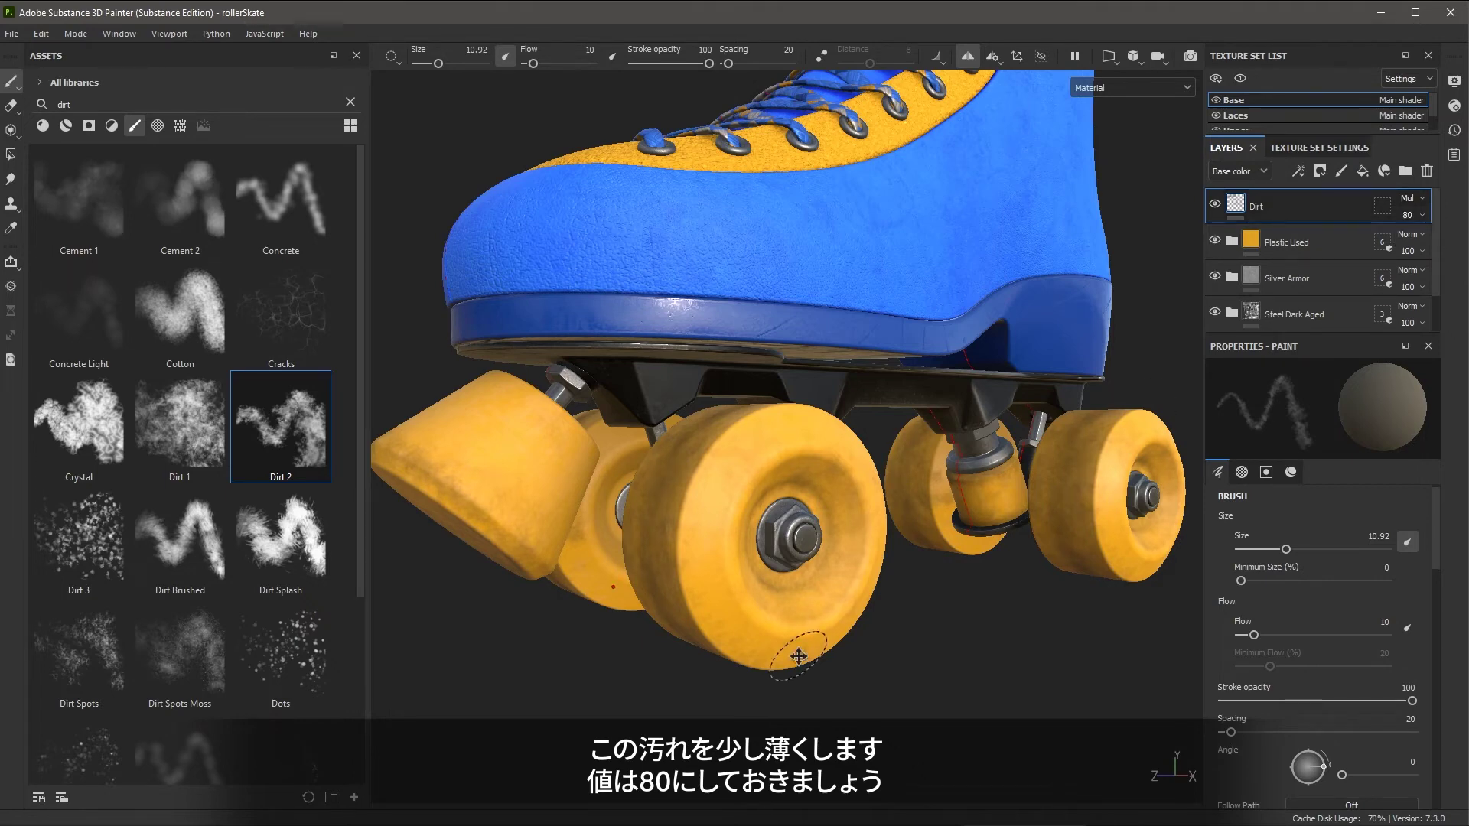
Step: Review the dirt brush's material channels and the list of channels the layer's blend settings can target
left_click_drag(800, 646, 978, 608, "alt")
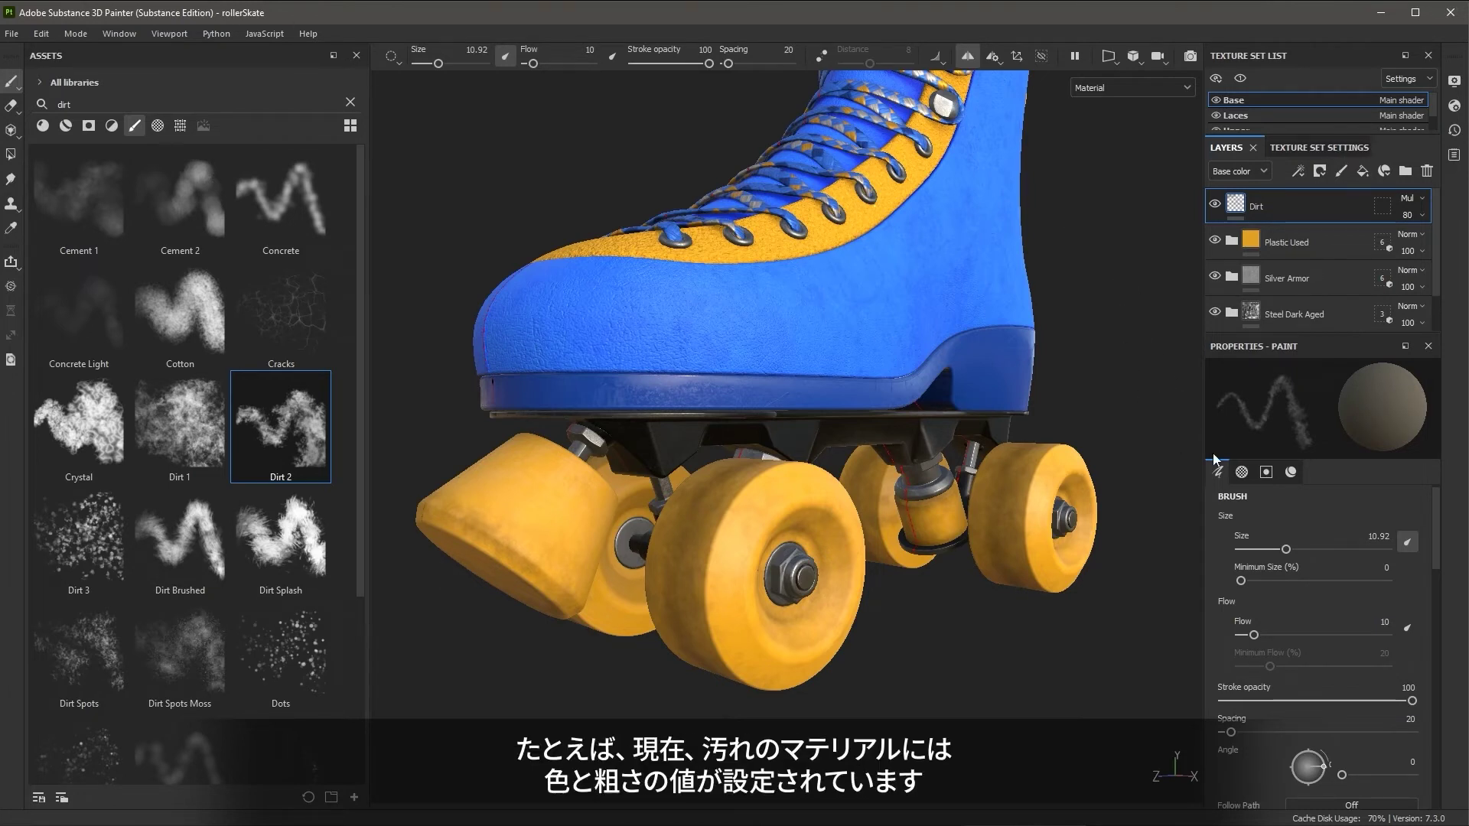
left_click(1291, 473)
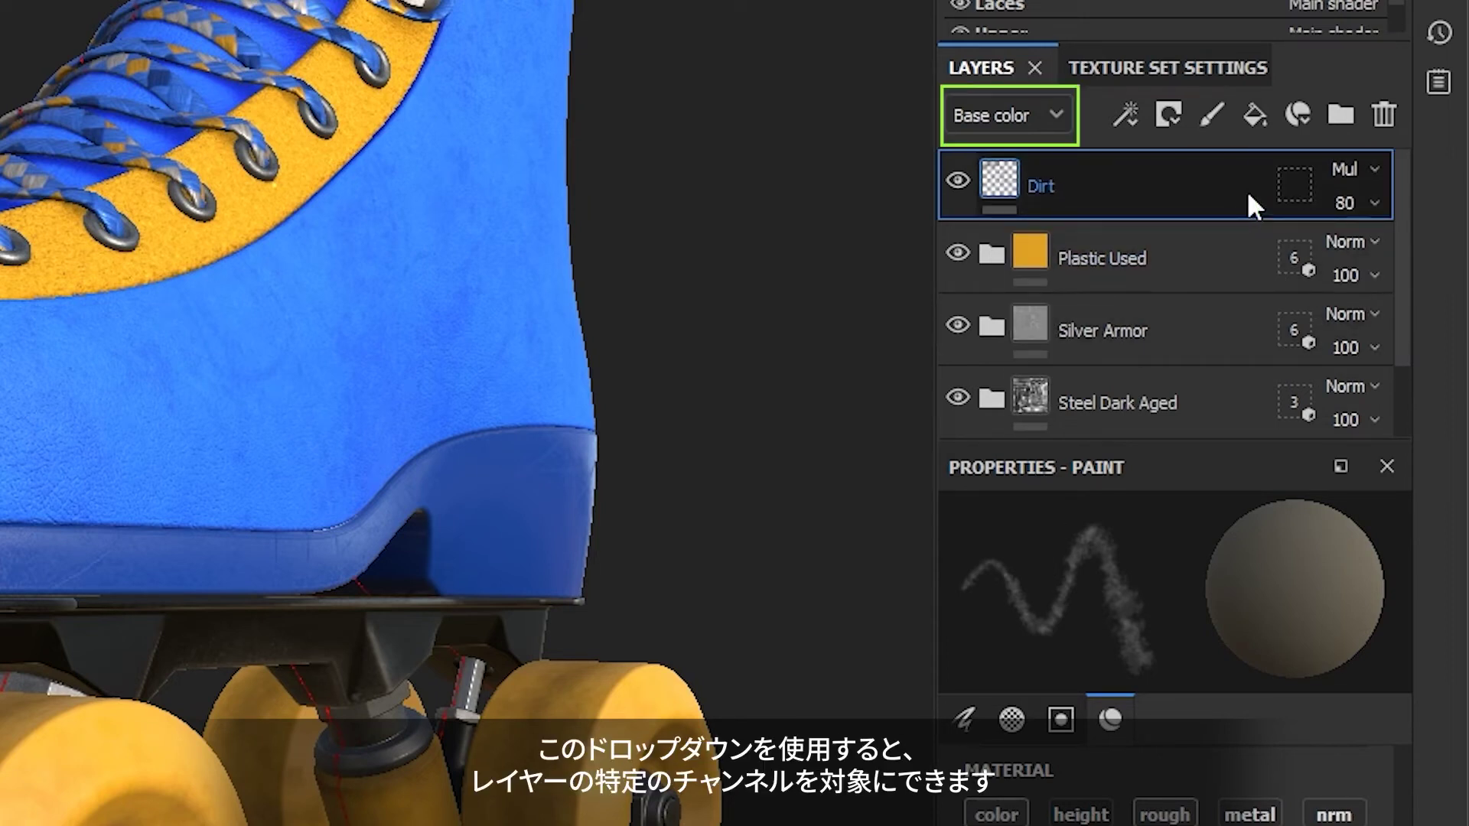
left_click(1056, 115)
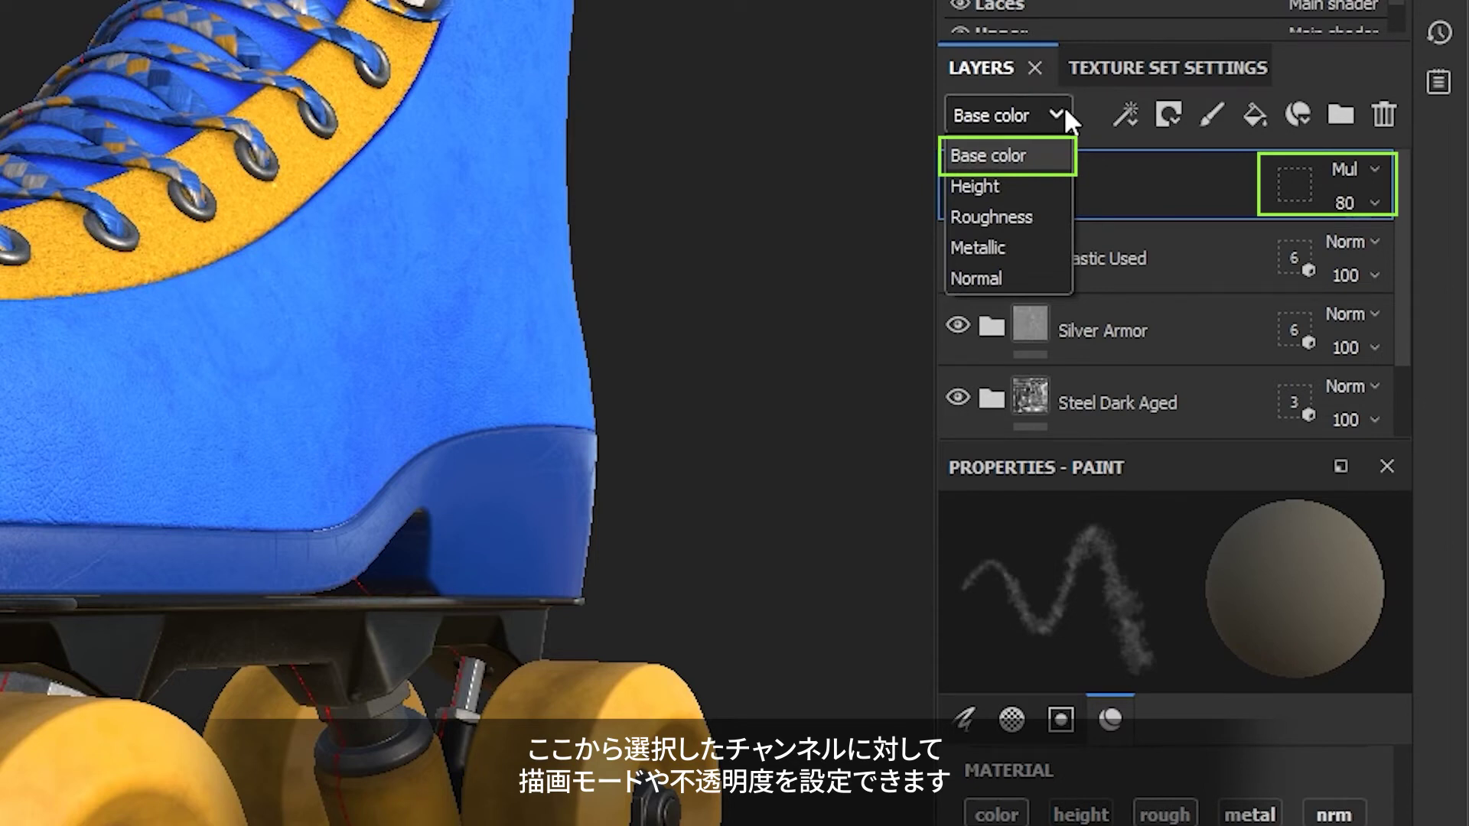
left_click(1065, 111)
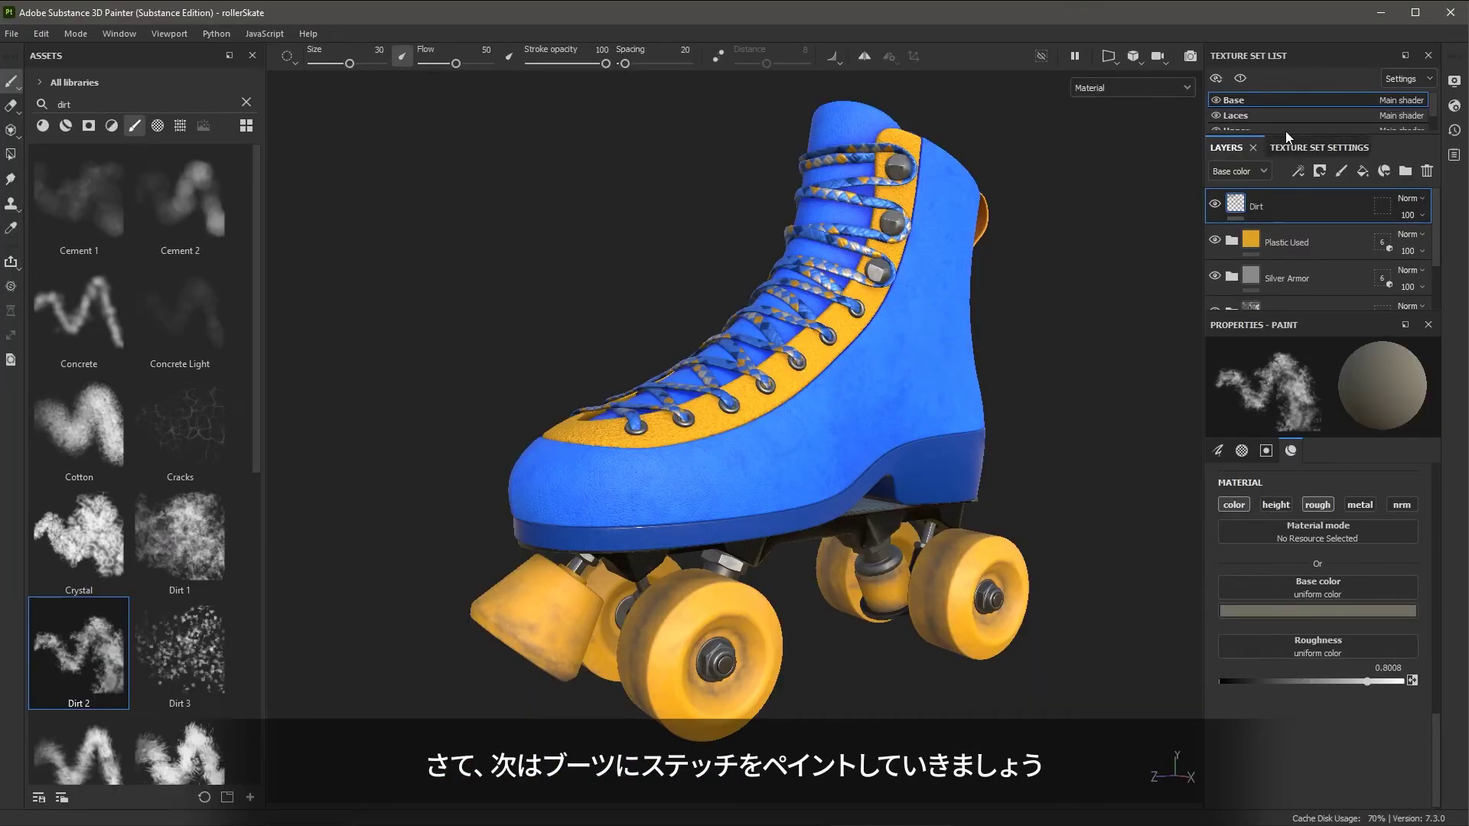
Step: Switch to the Upper texture set and add a paint layer named Stitching above the Plastic Glossy Scuffed group
left_click_drag(1288, 136, 1288, 174)
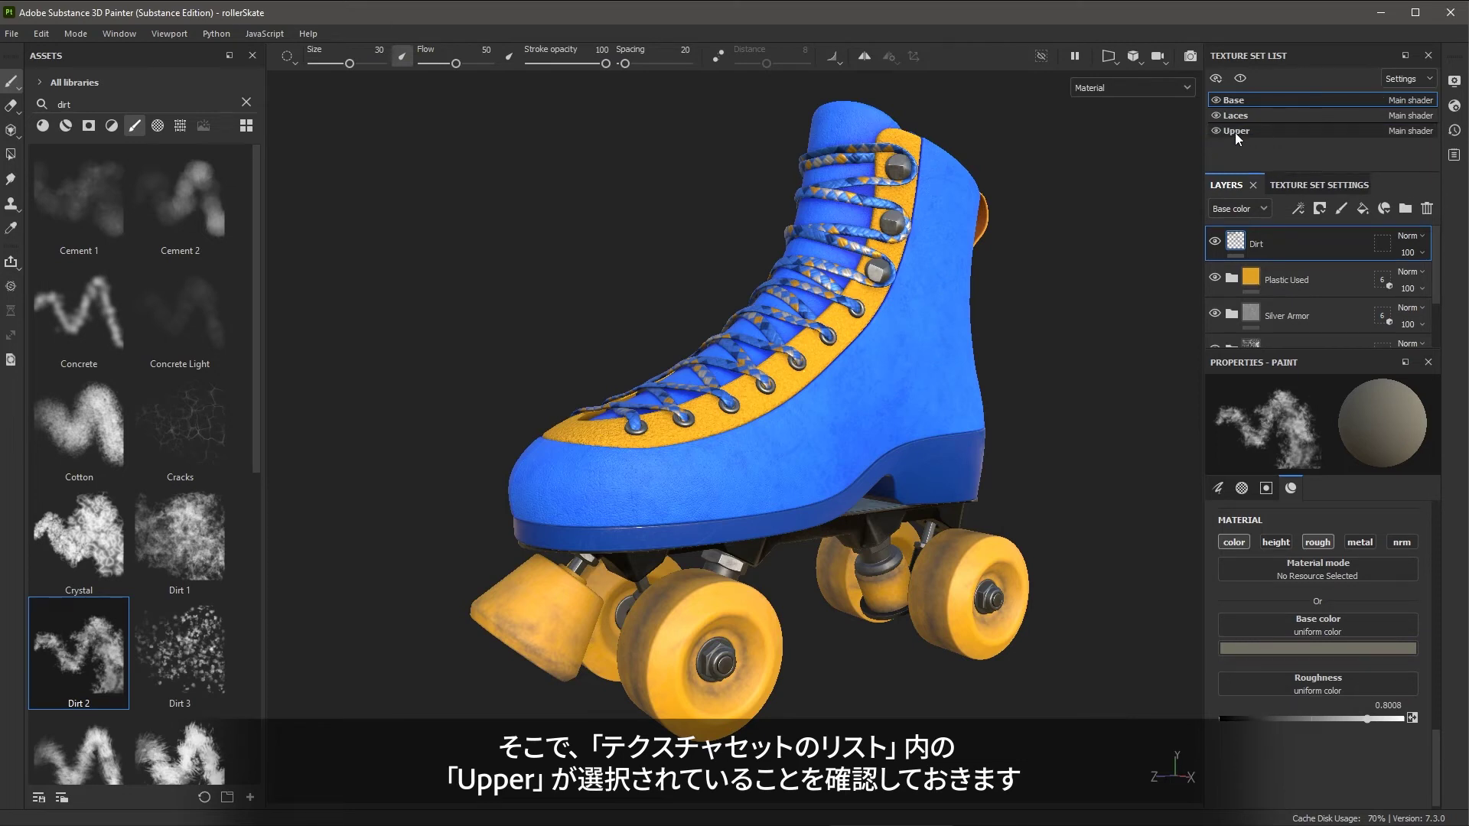
left_click(1246, 134)
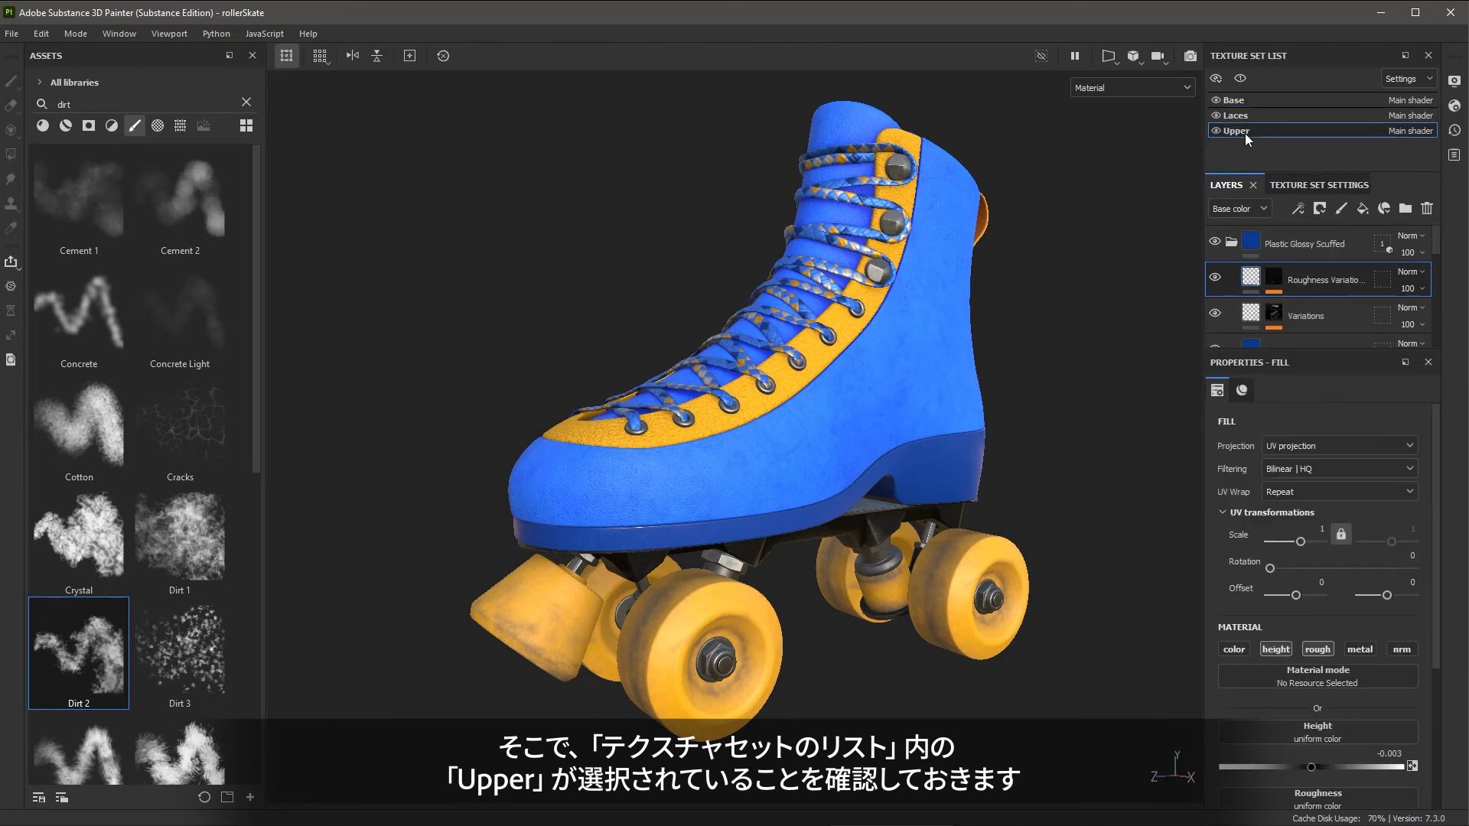
left_click(1315, 234)
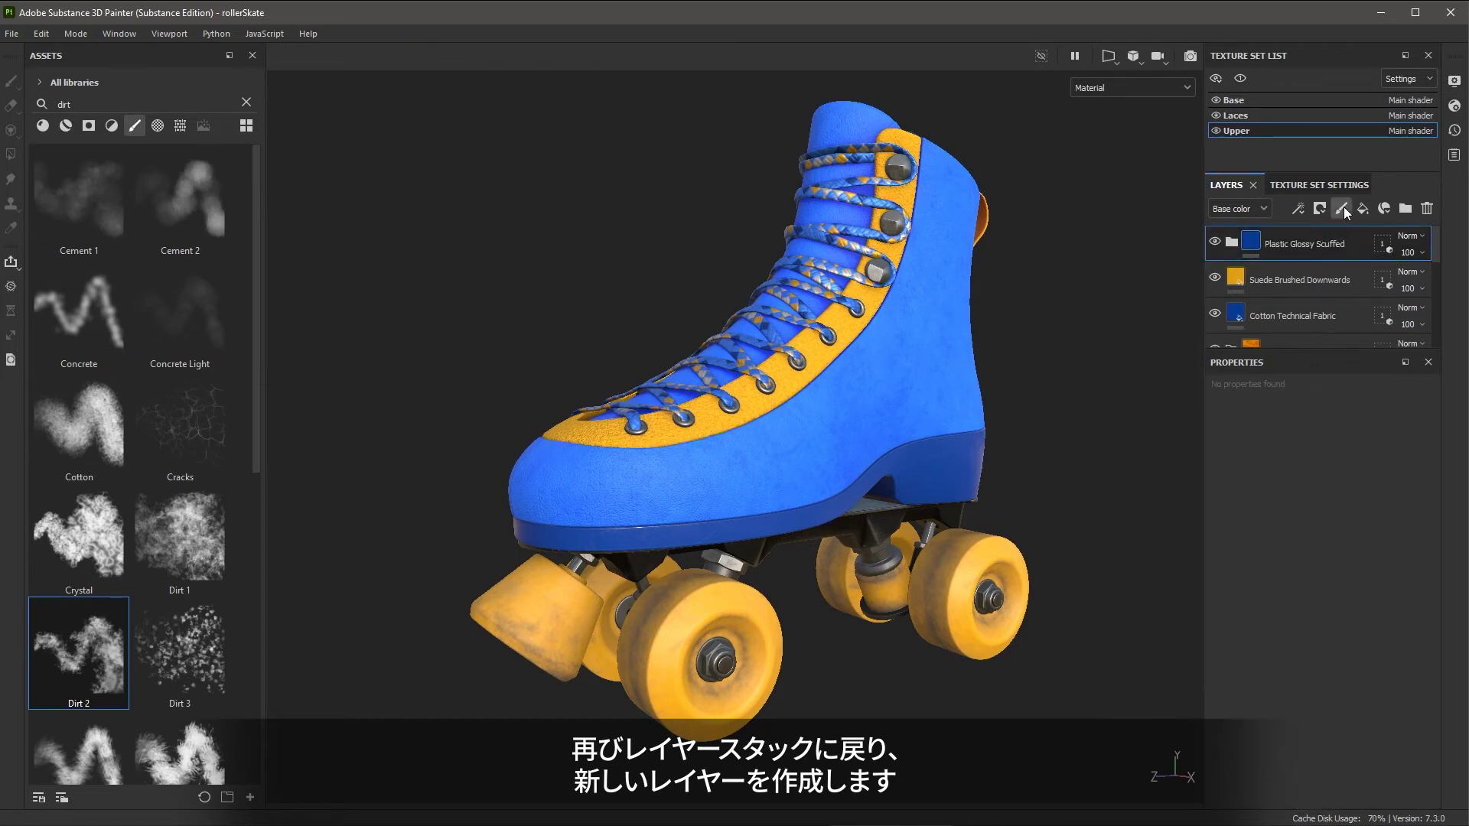
left_click(1342, 208)
double_click(1276, 246)
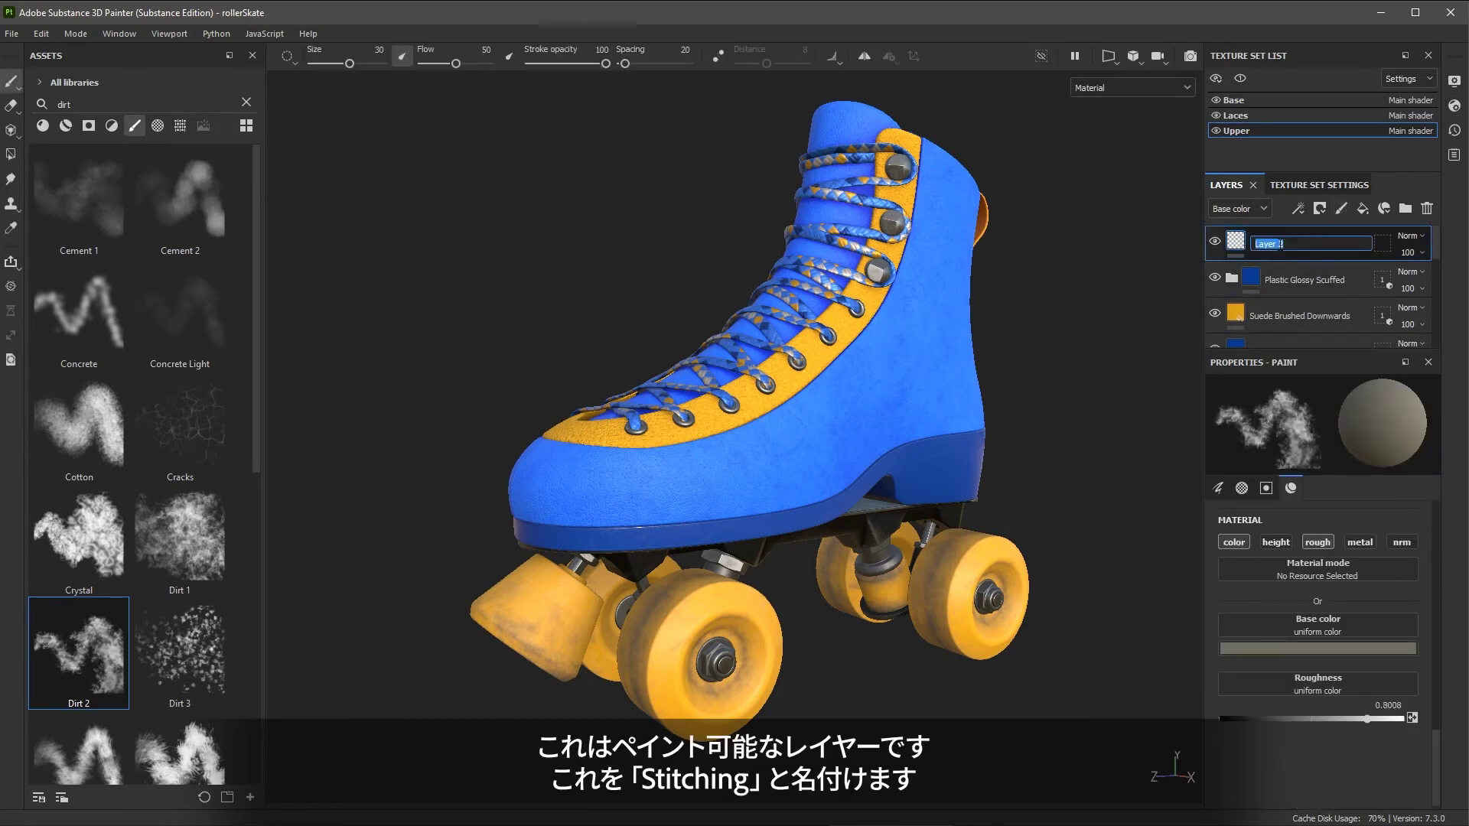
type("Stitching")
key("Return")
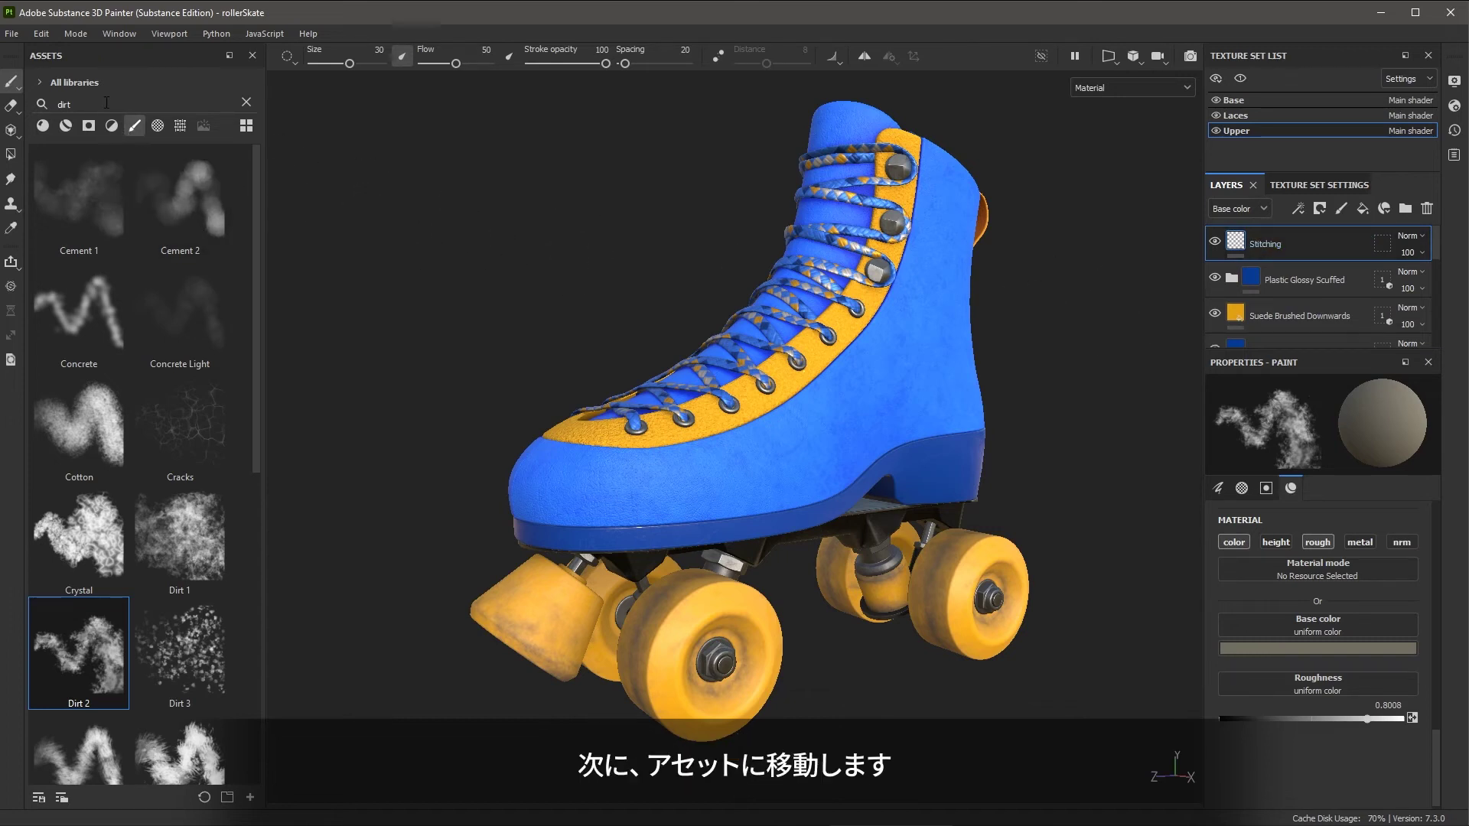
Step: Search the brush library for "stitch" and load the Stitches Straight brush for painting
left_click(105, 102)
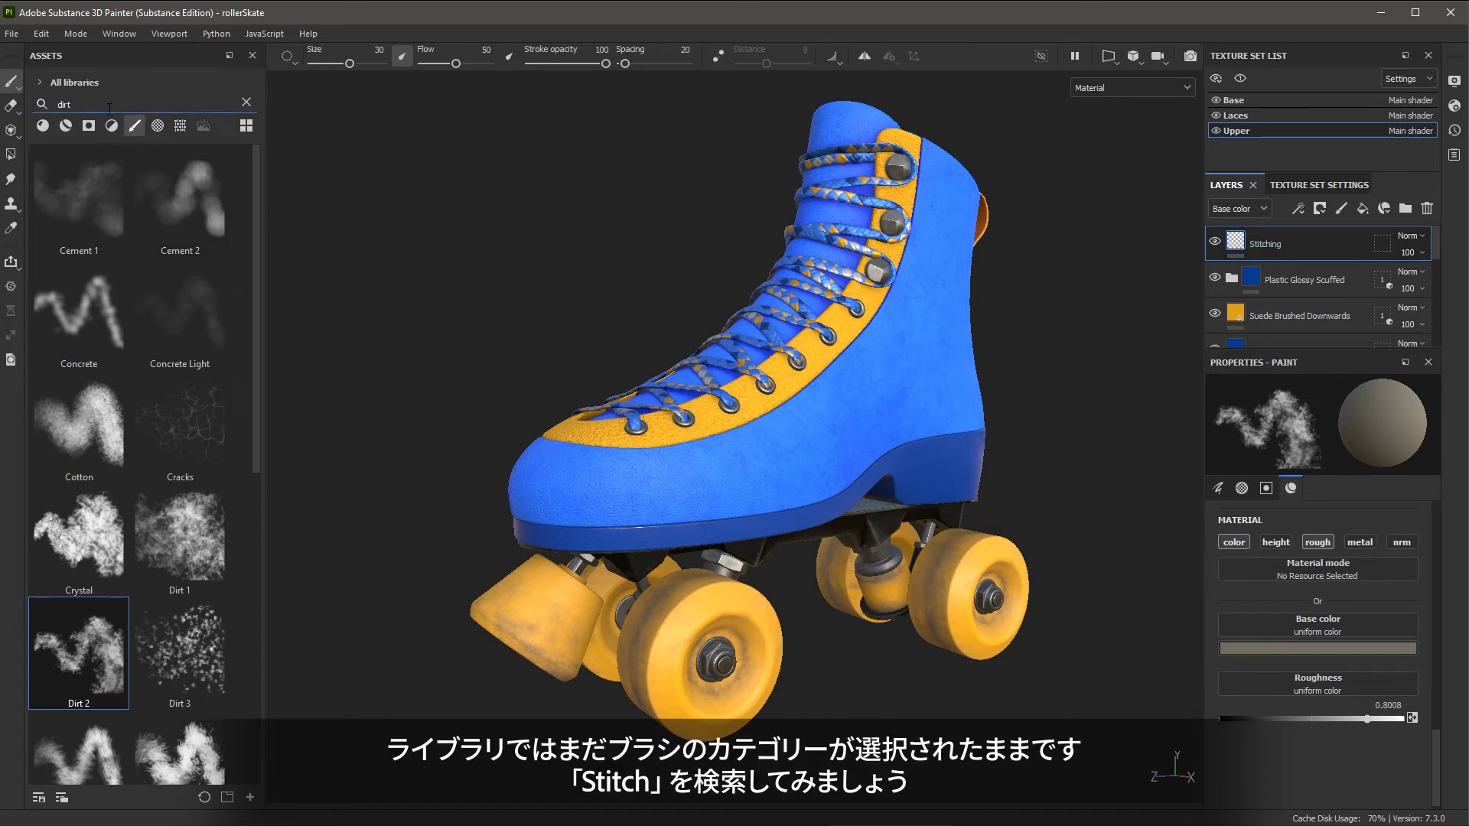
left_click_drag(104, 104, 6, 97)
type("stit")
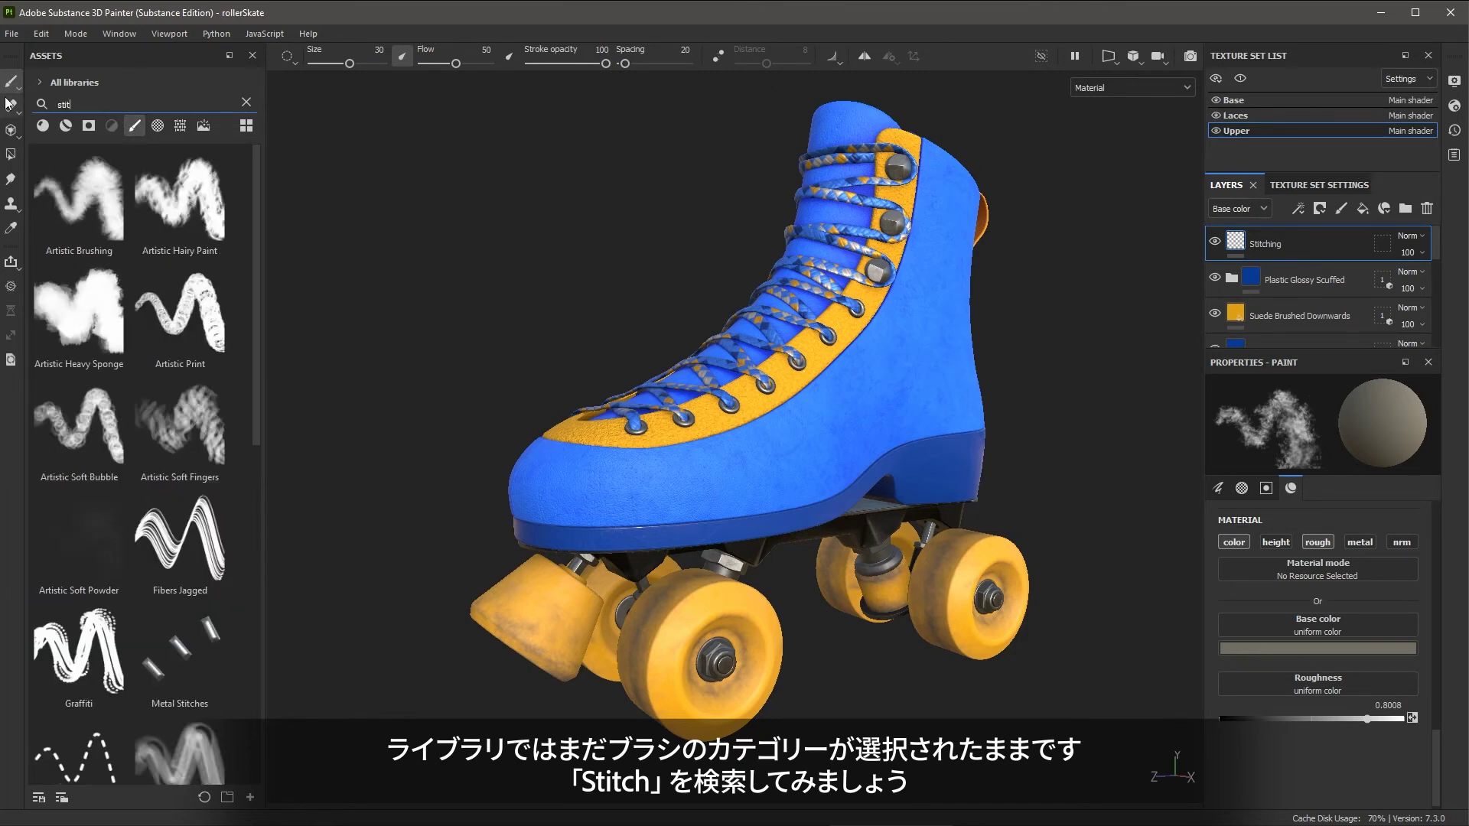
type("ch")
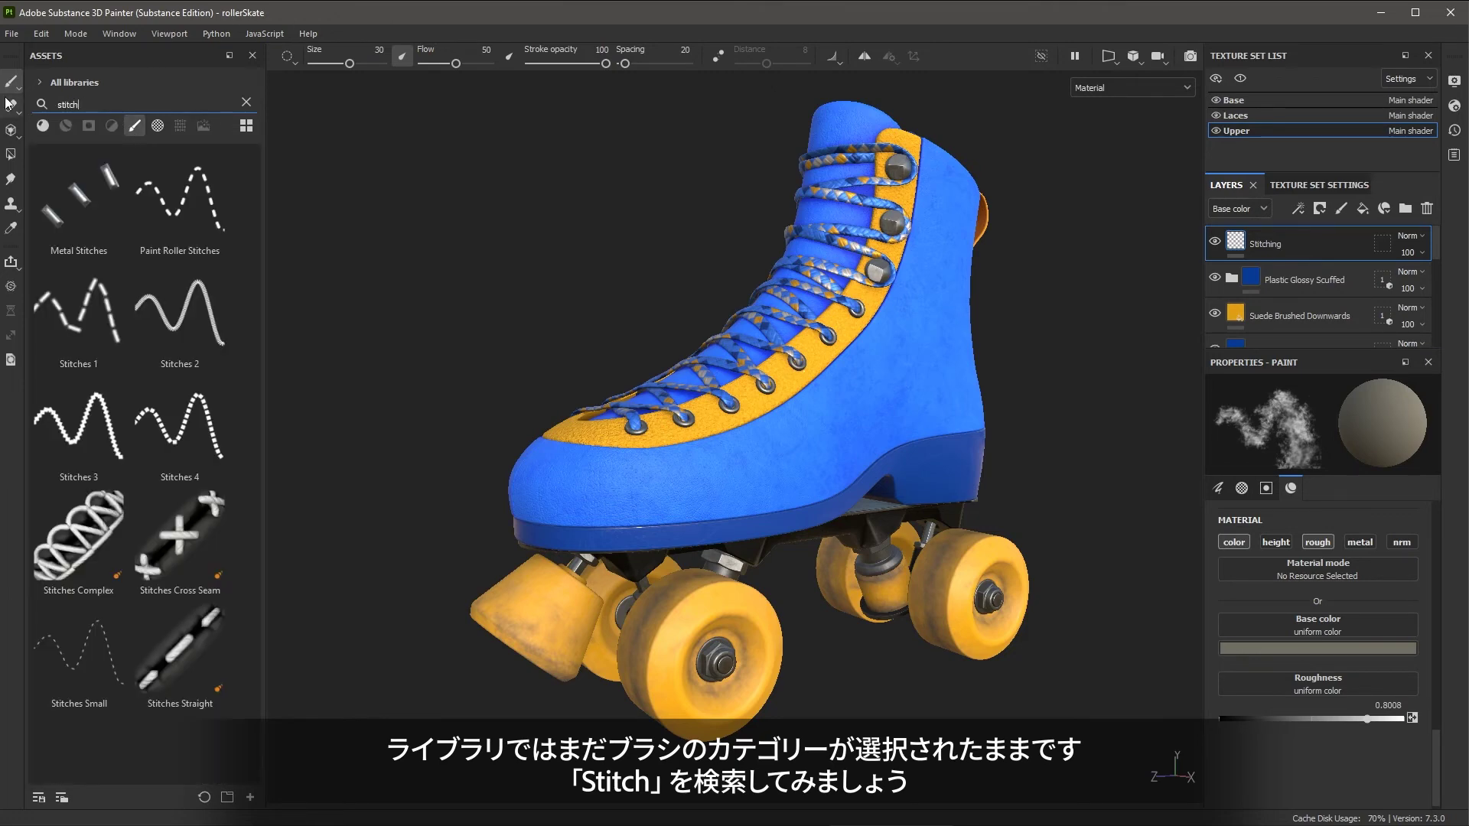
mouse_move(175, 657)
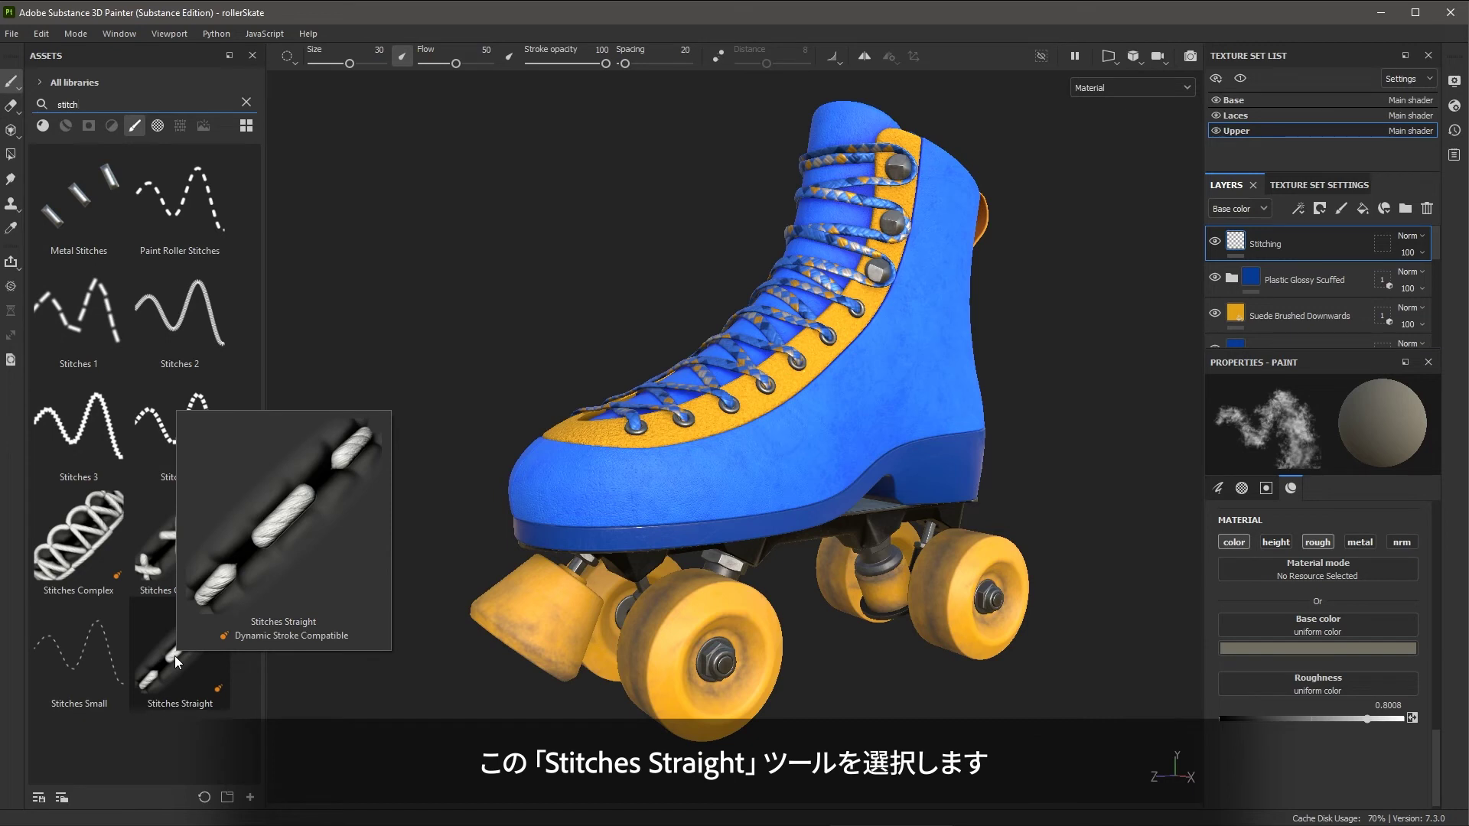
left_click(176, 659)
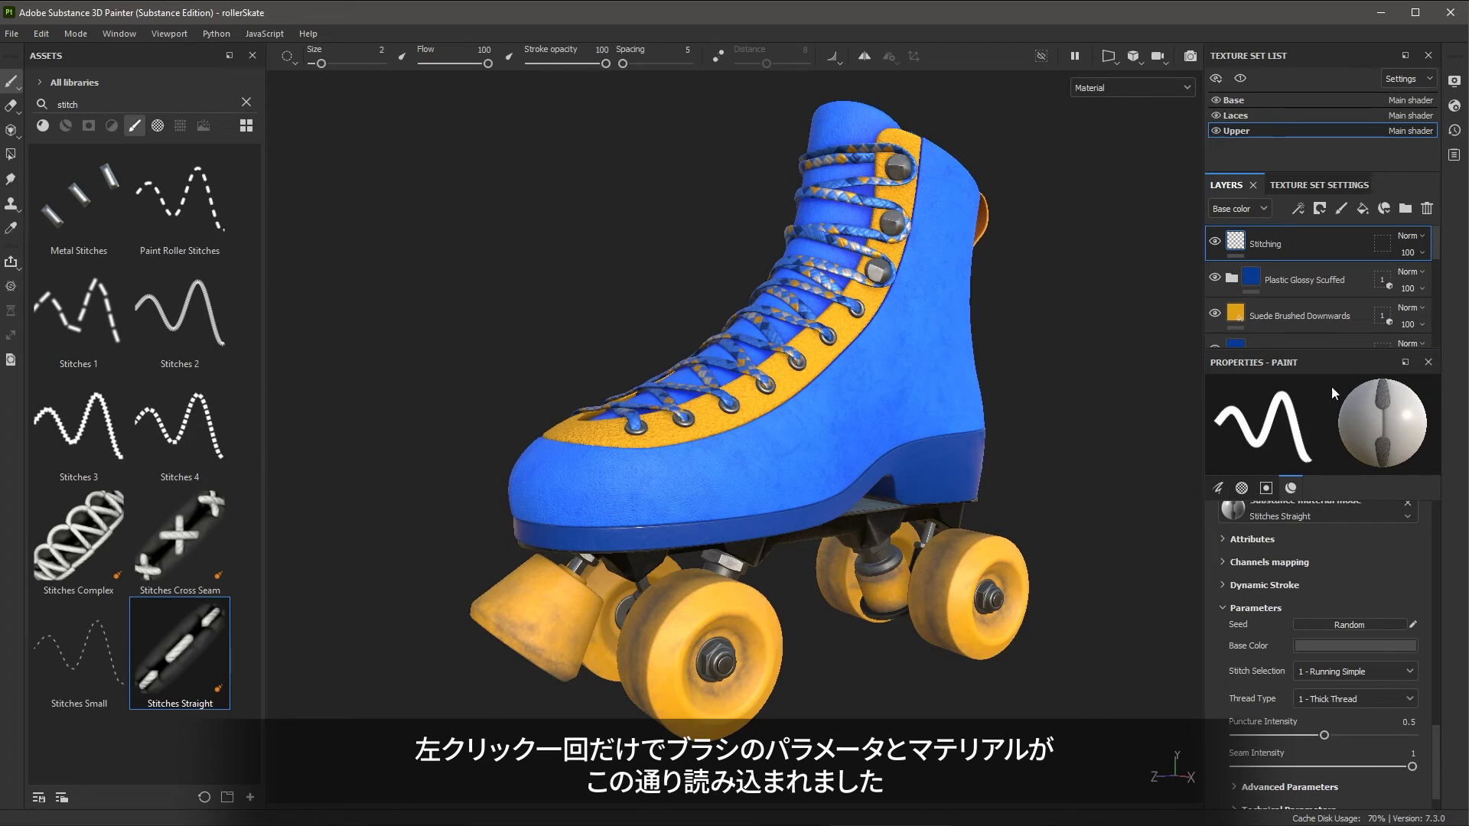
Step: Change the stitch material's base color to near-white and enlarge the brush to a size of about 5.35
scroll(1363, 547, "up", 1)
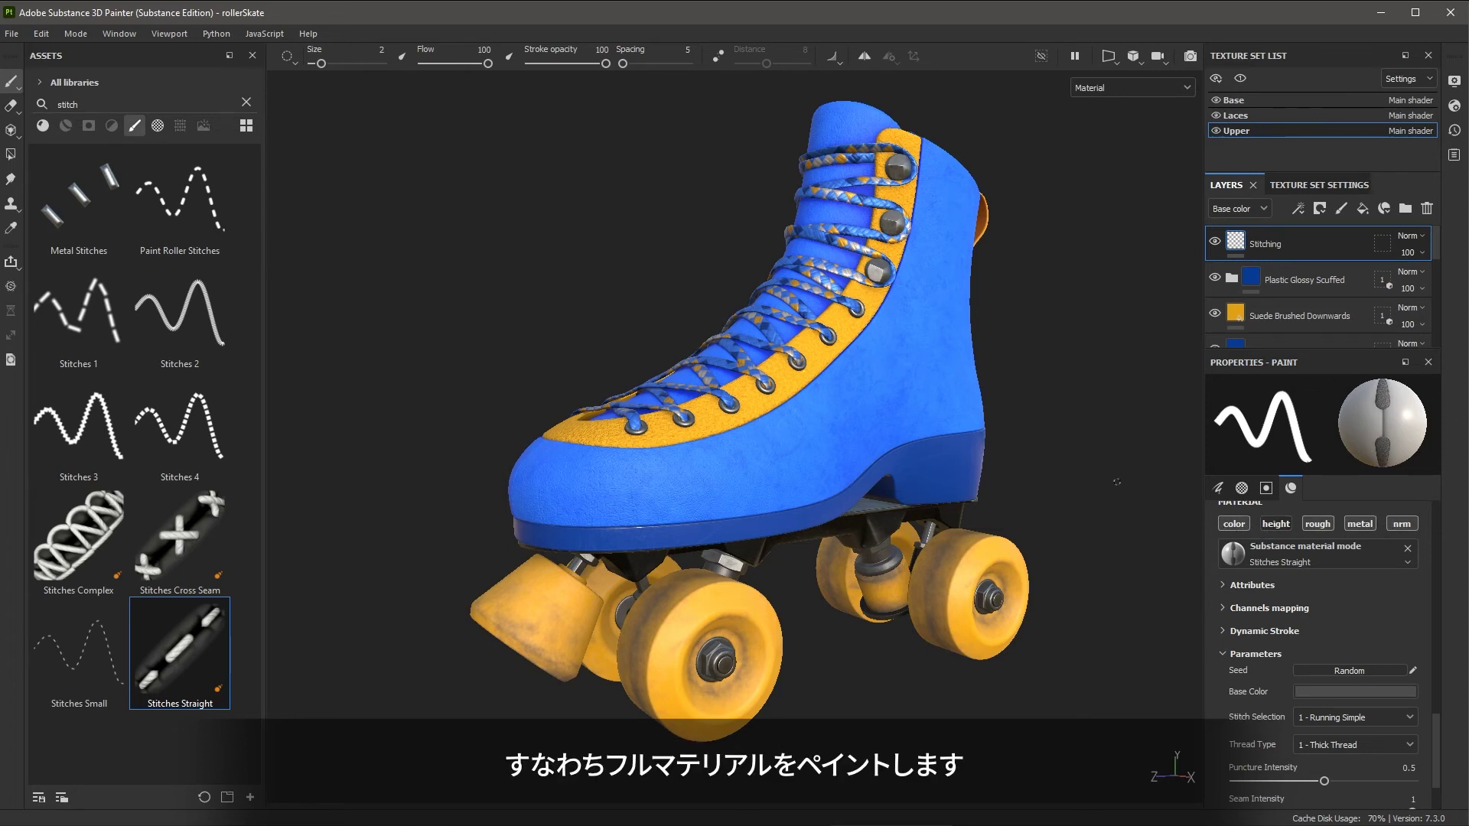
left_click(1312, 692)
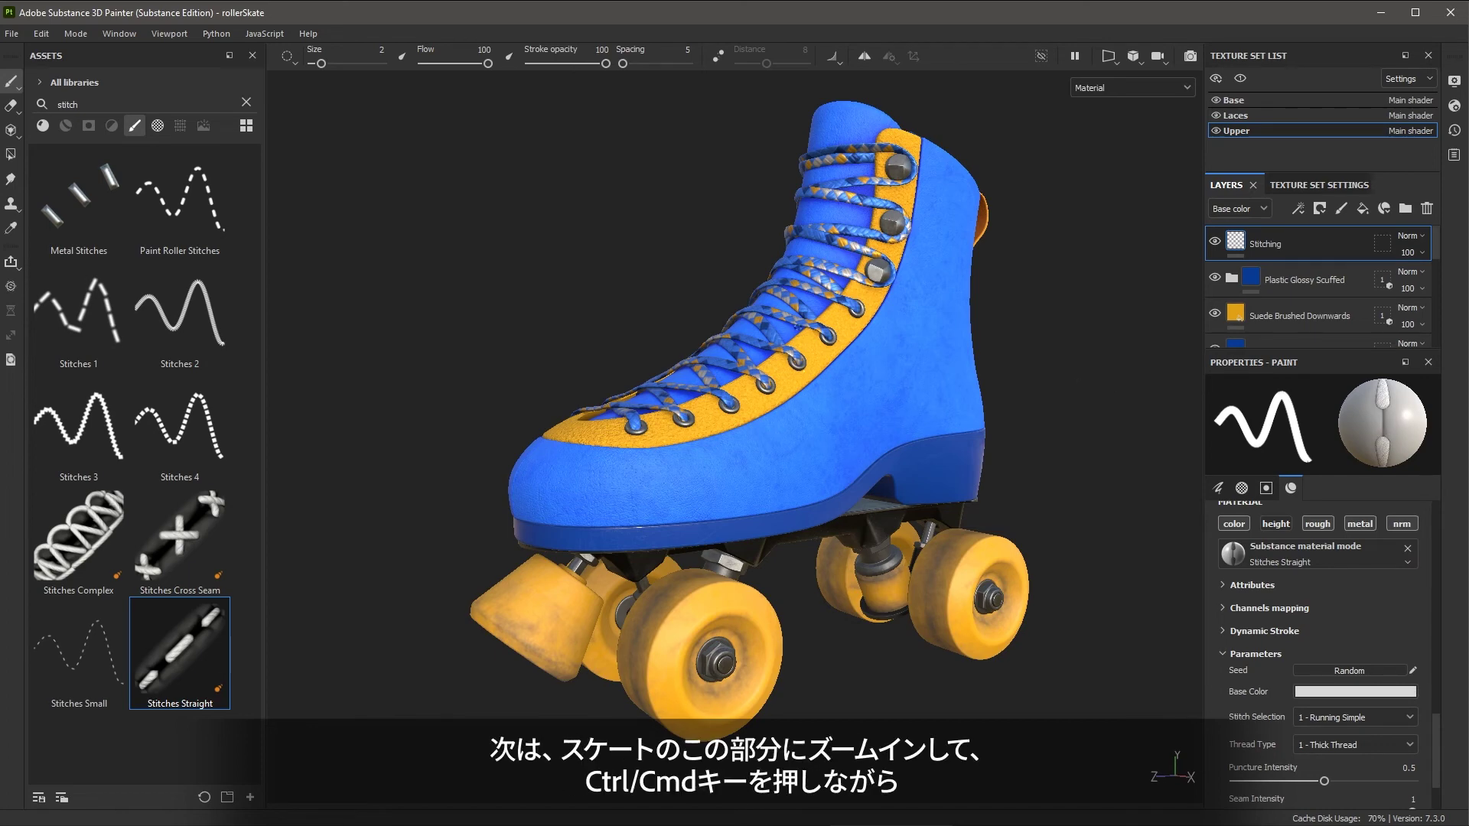
right_click_drag(1078, 374, 1101, 739, "alt")
left_click_drag(794, 464, 715, 459, "alt")
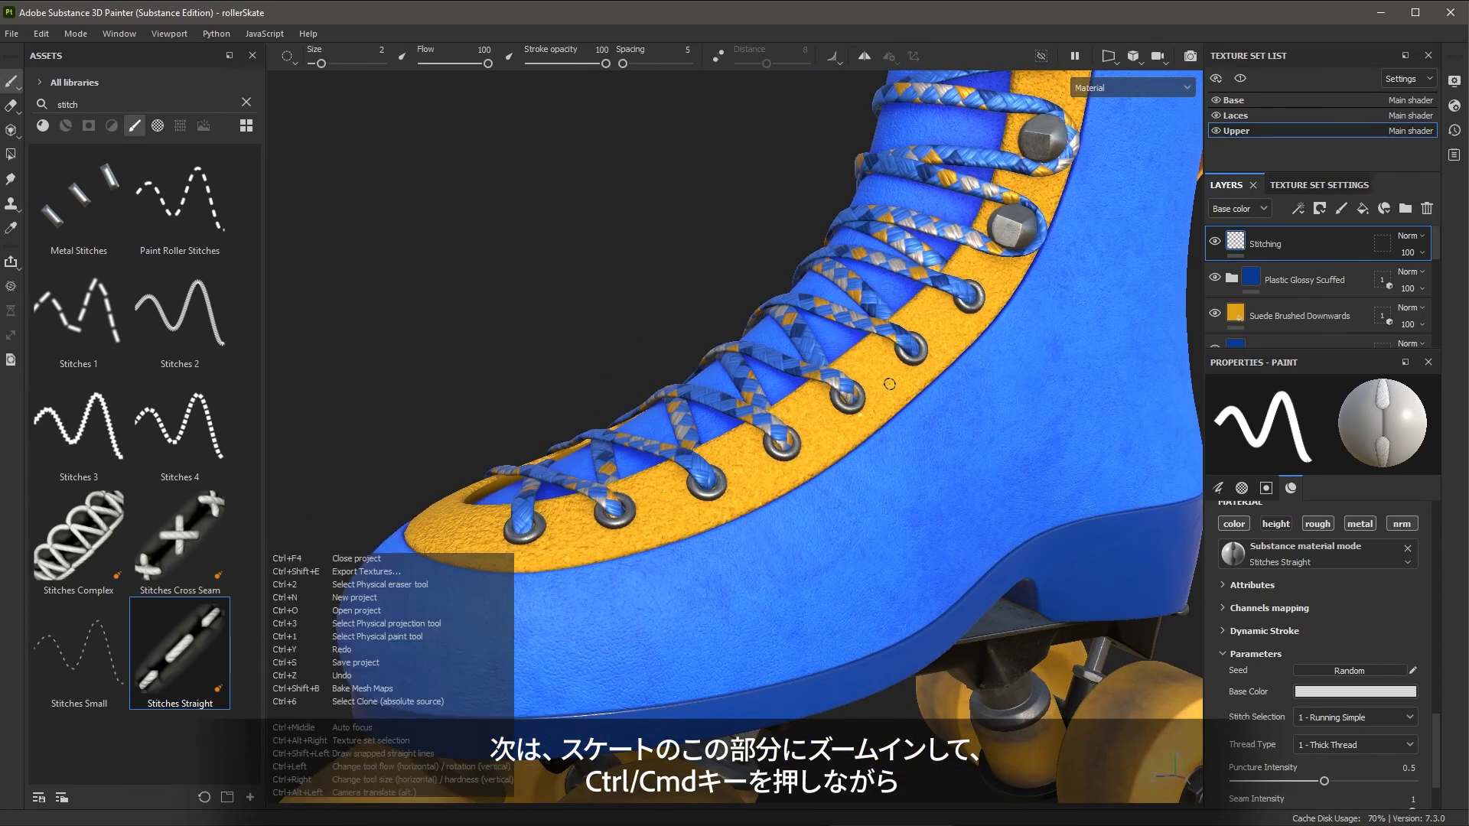
right_click_drag(888, 384, 991, 340, "ctrl")
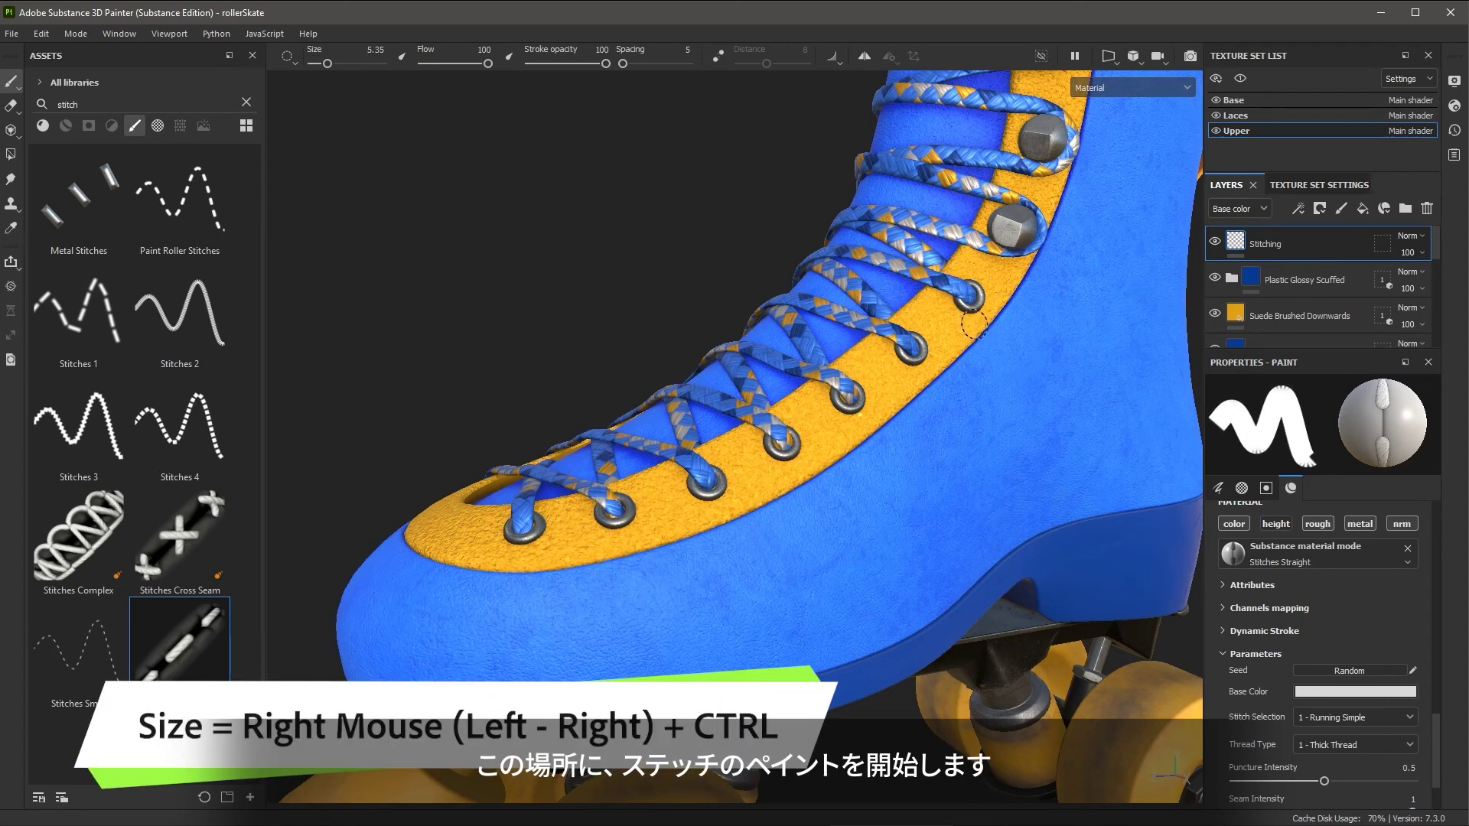
Step: Try a freehand stitch stroke along the yellow trim below the eyelets, and undo it
mouse_move(970, 331)
left_mouse_down()
mouse_move(797, 466)
mouse_move(652, 534)
left_mouse_up()
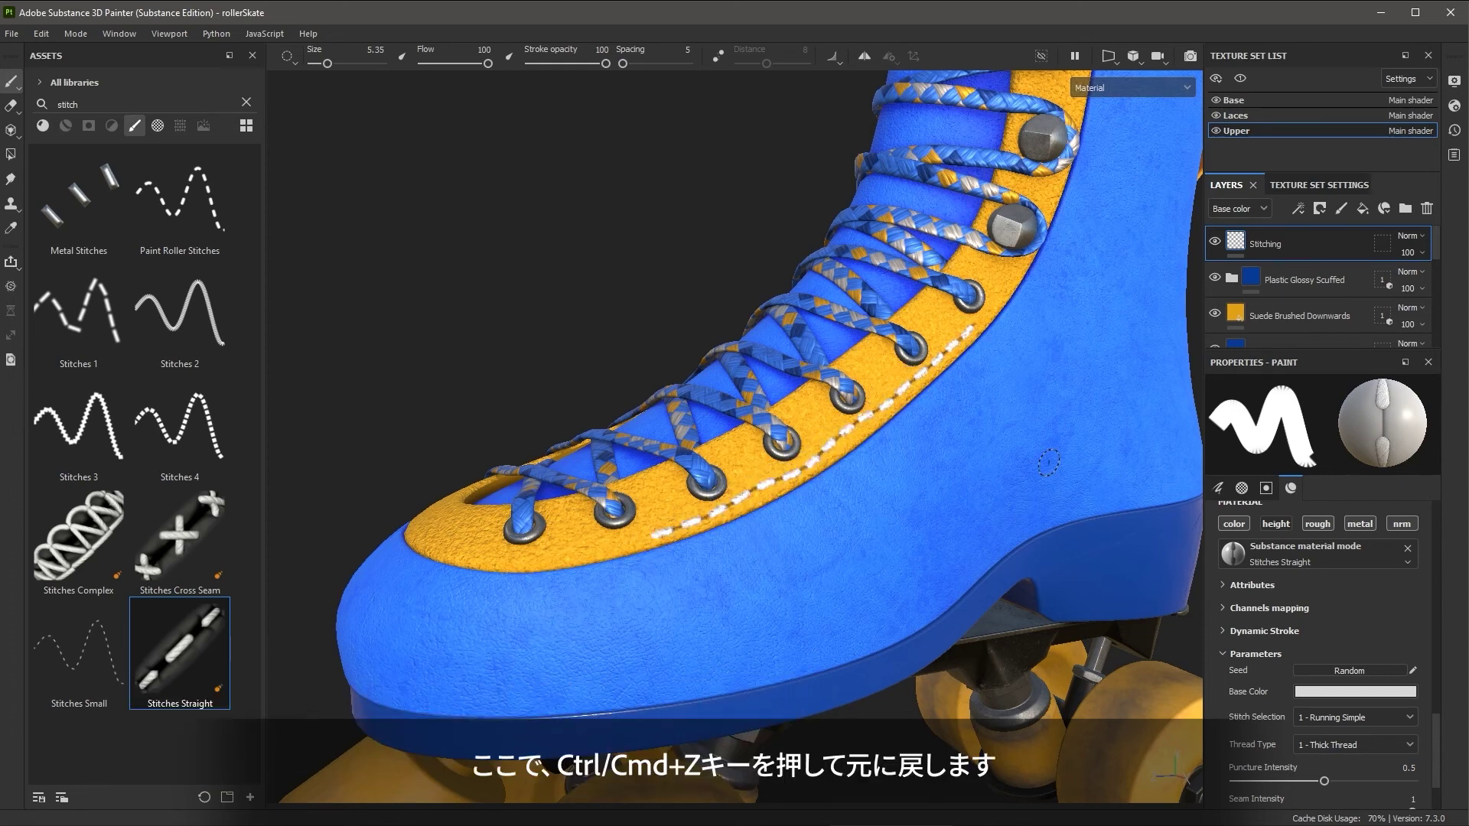
key("ctrl+z")
Step: Enable Lazy Mouse with a distance of about 3.1 and paint a stitch line along the yellow trim's outer edge to the toe
right_click_drag(1049, 463, 995, 432, "alt")
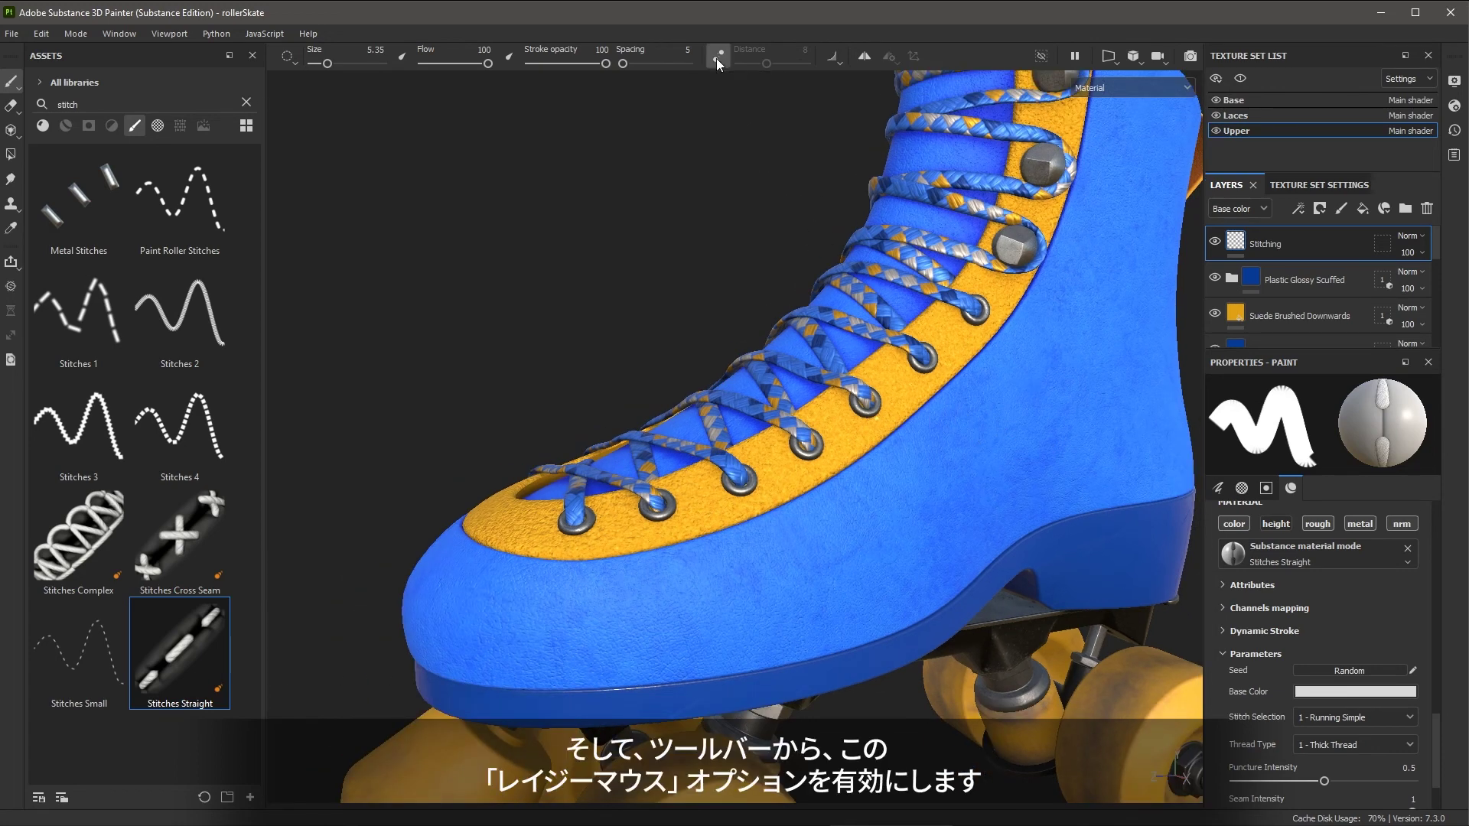
left_click(717, 58)
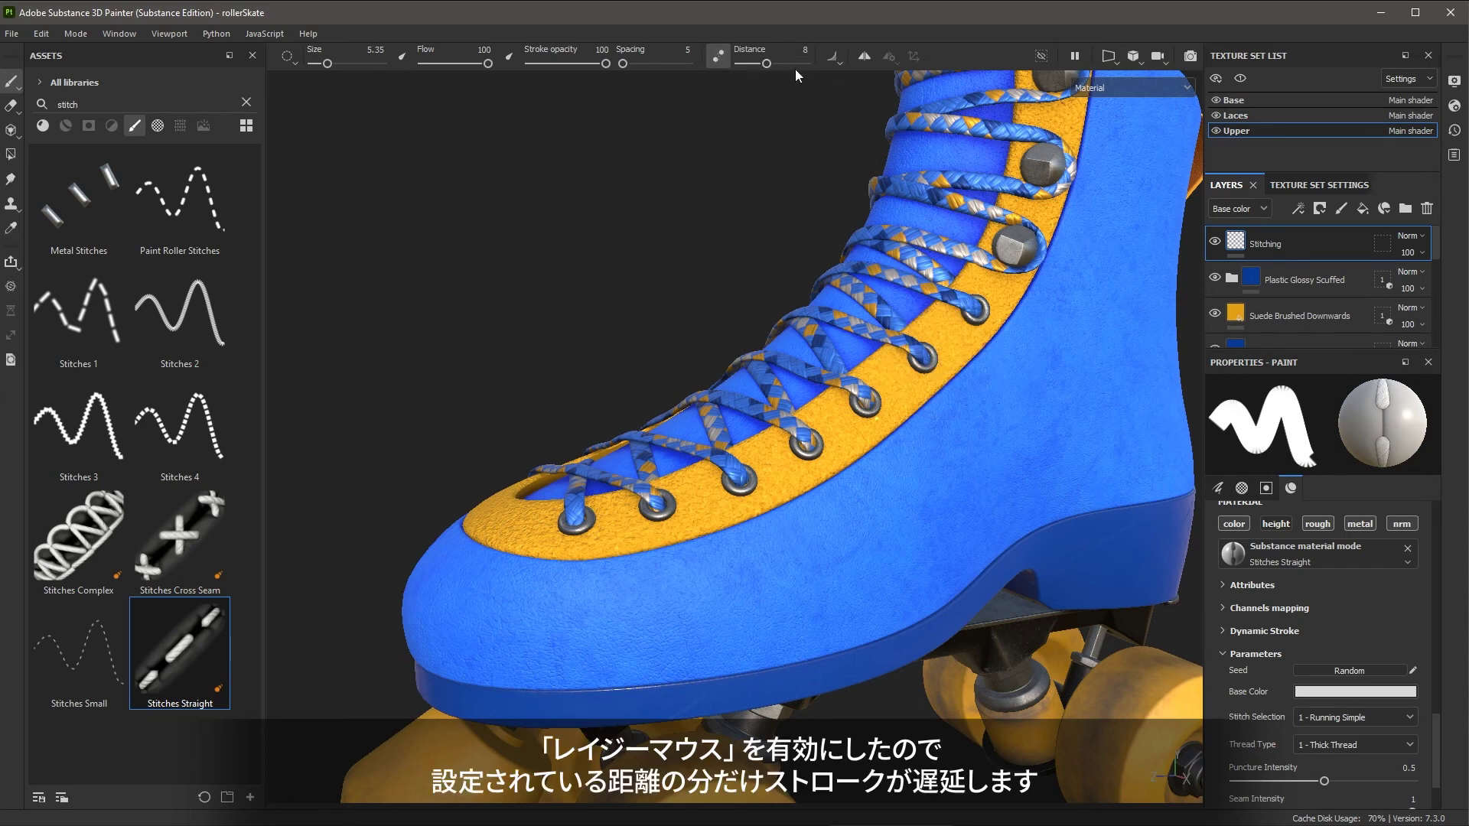
left_click_drag(763, 62, 750, 67)
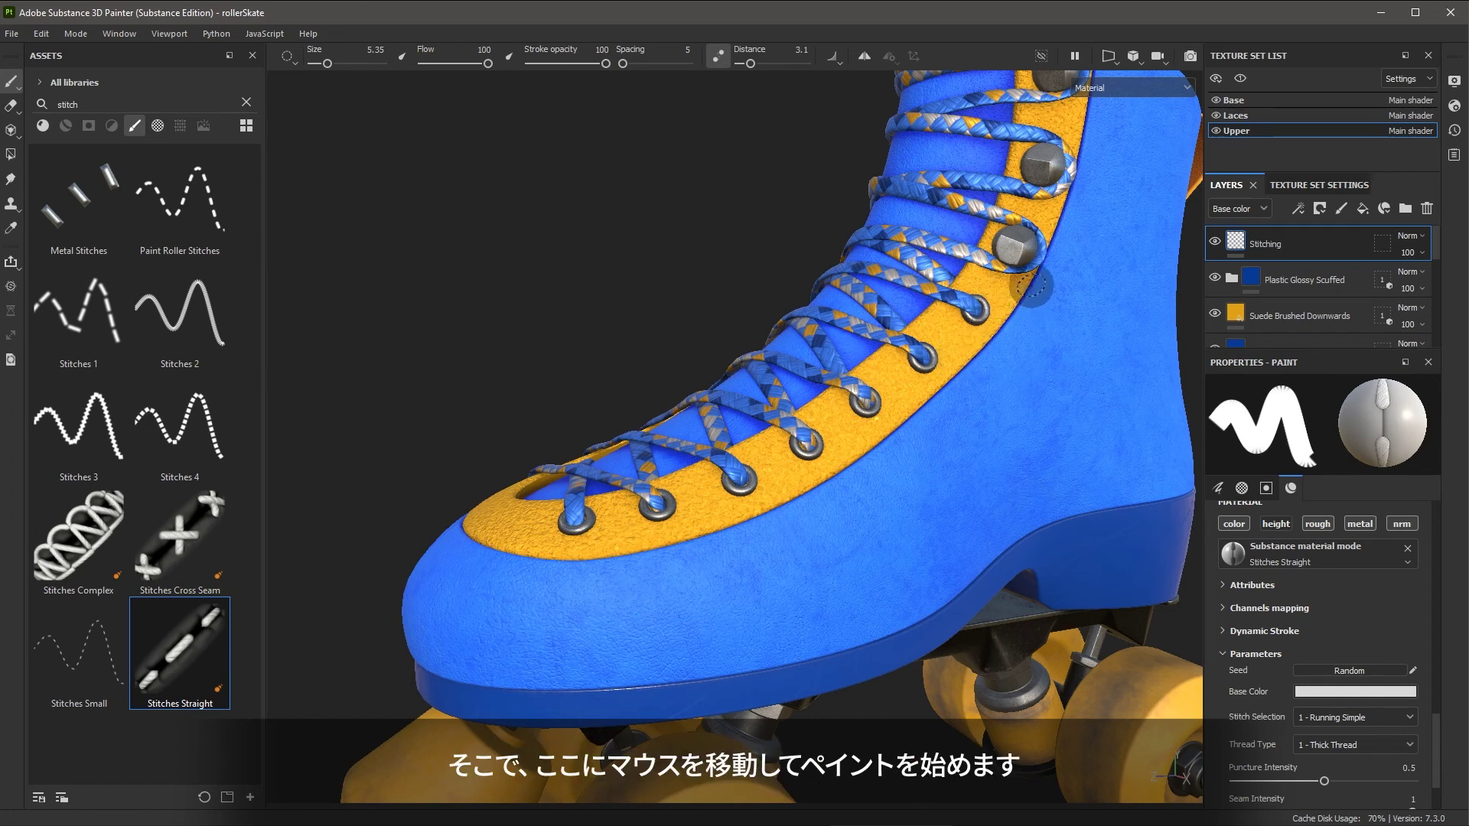
mouse_move(1020, 287)
left_mouse_down()
mouse_move(925, 389)
mouse_move(773, 494)
mouse_move(626, 535)
mouse_move(490, 530)
left_mouse_up()
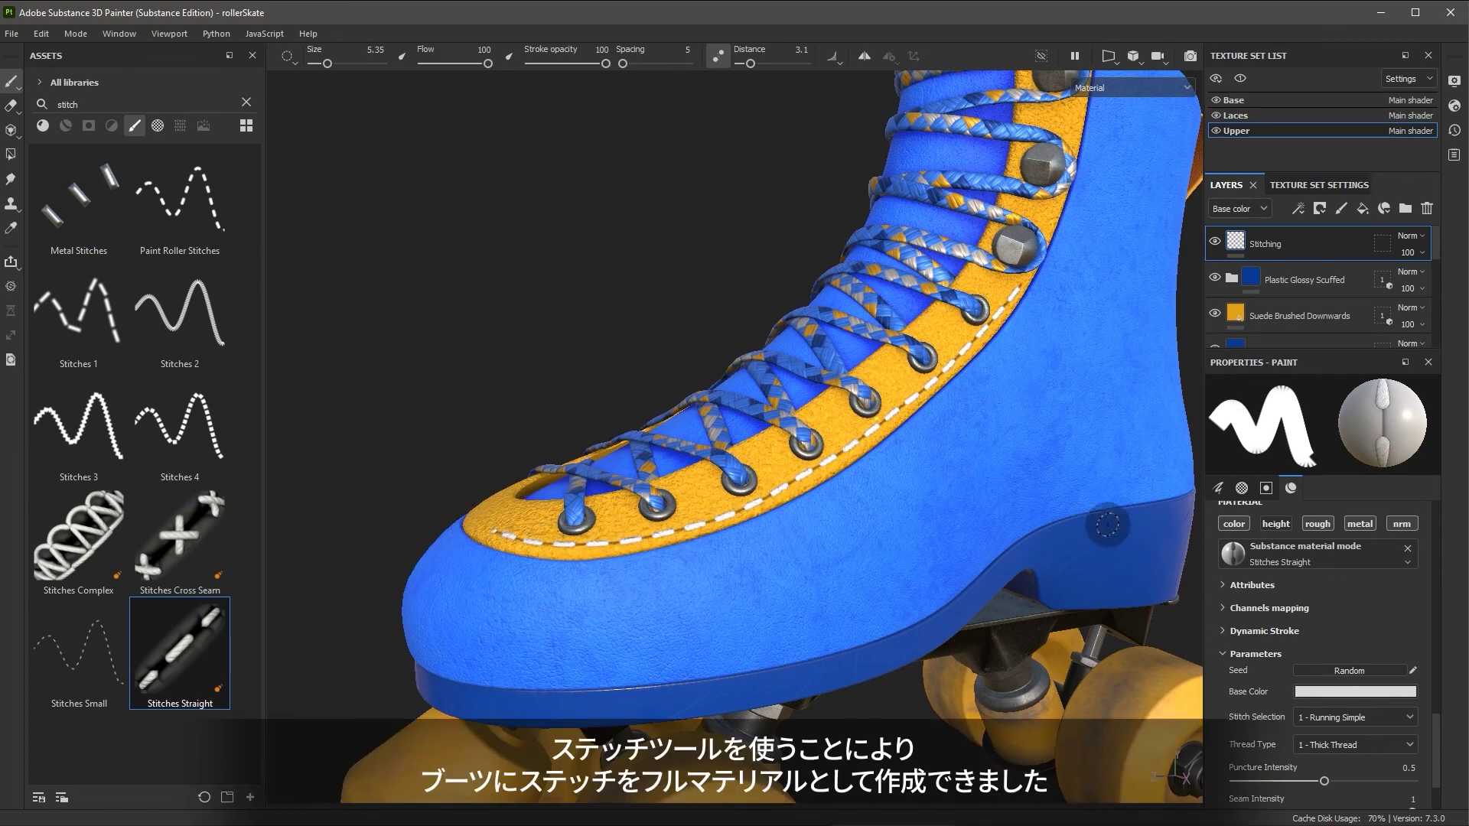
Step: Examine the stitching on the whole boot from the side and the front
right_click_drag(999, 471, 812, 308, "alt")
left_click_drag(801, 538, 900, 444, "alt")
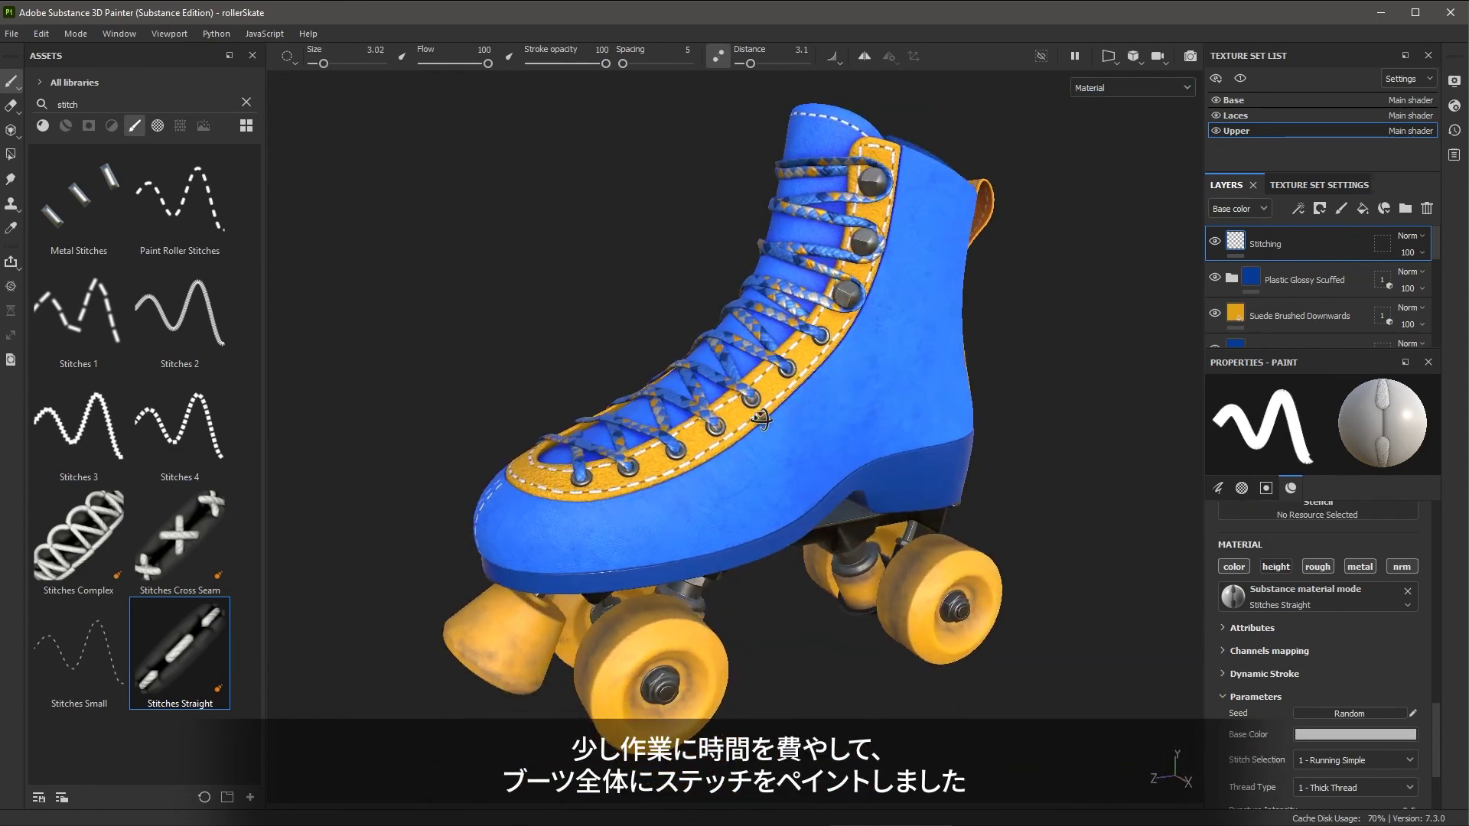
mouse_move(490, 410)
left_mouse_down("alt")
mouse_move(298, 419)
mouse_move(843, 415)
mouse_move(947, 404)
mouse_move(1003, 374)
mouse_move(754, 527)
mouse_move(655, 528)
mouse_move(779, 395)
mouse_move(1009, 446)
left_mouse_up("alt")
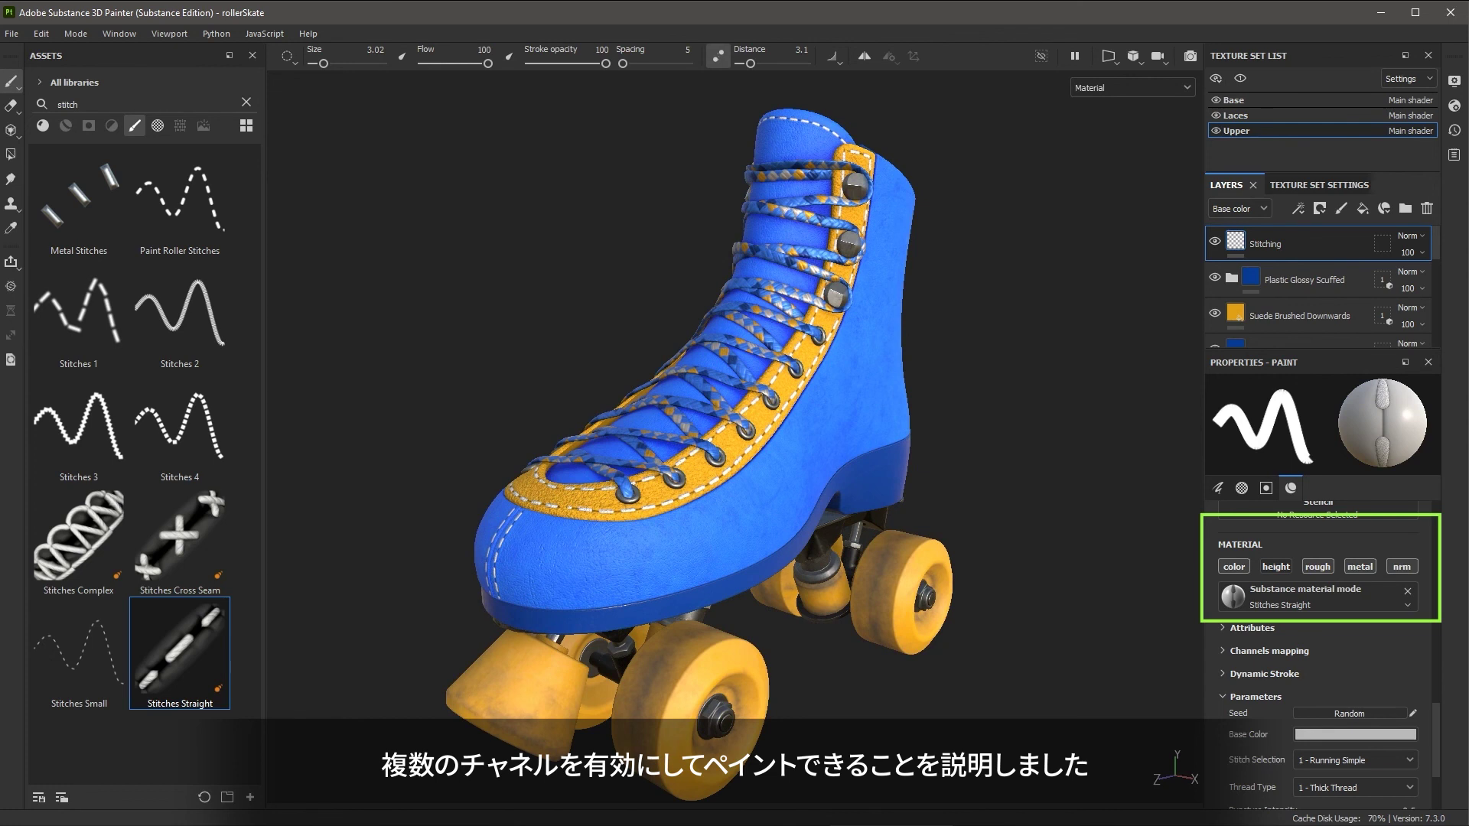